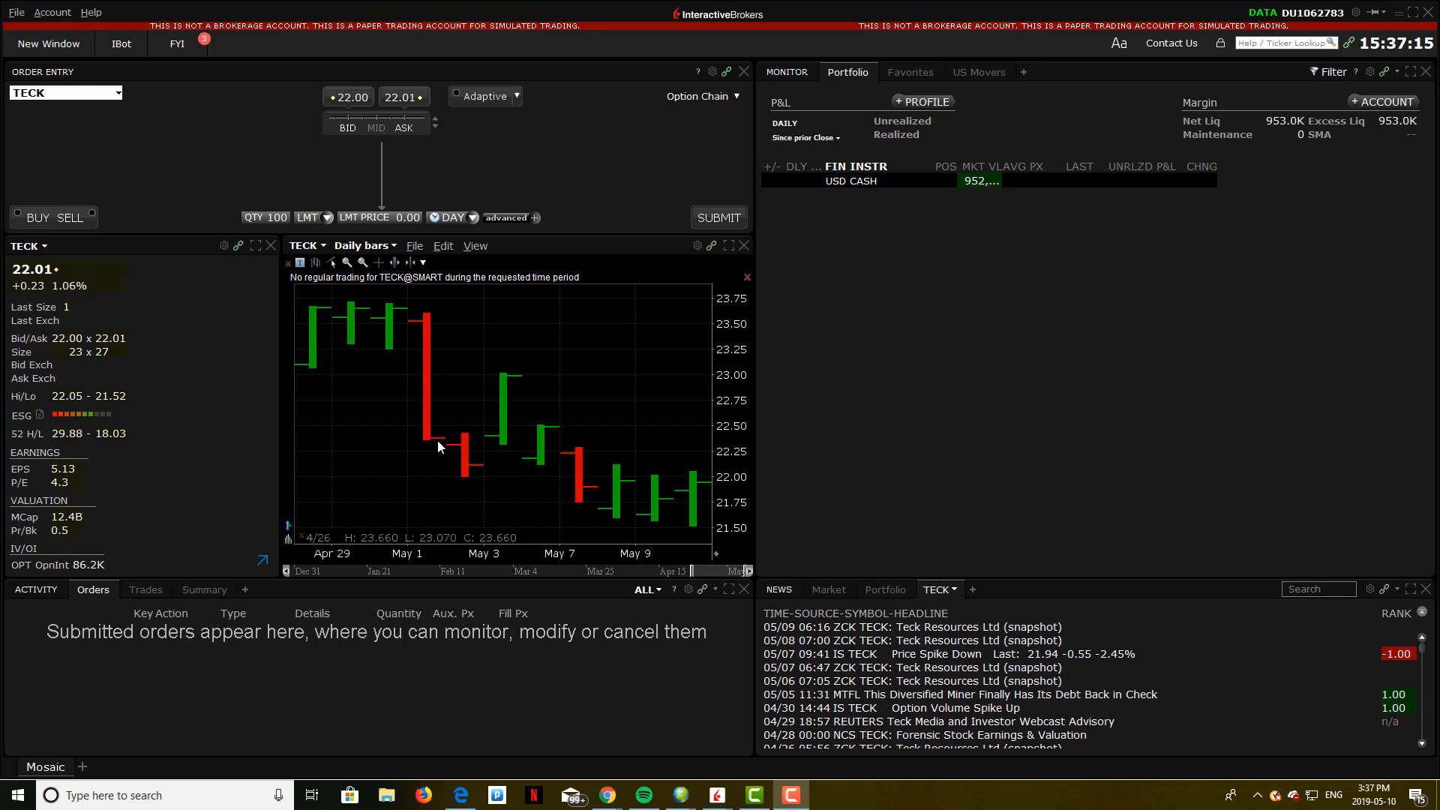
Show the Favorites watchlist in the monitor and load TSLA into the linked windows.
click(780, 72)
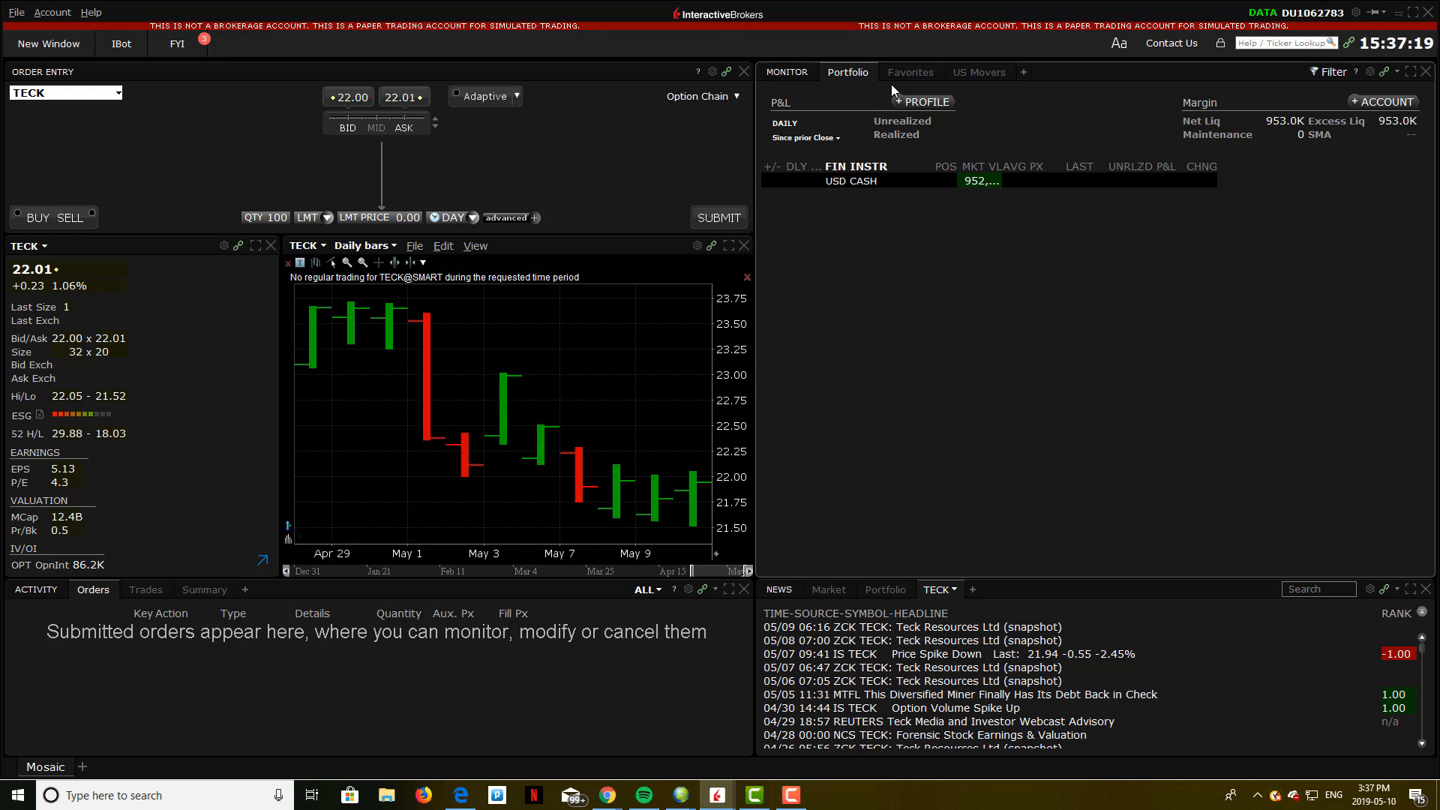
click(910, 73)
click(900, 261)
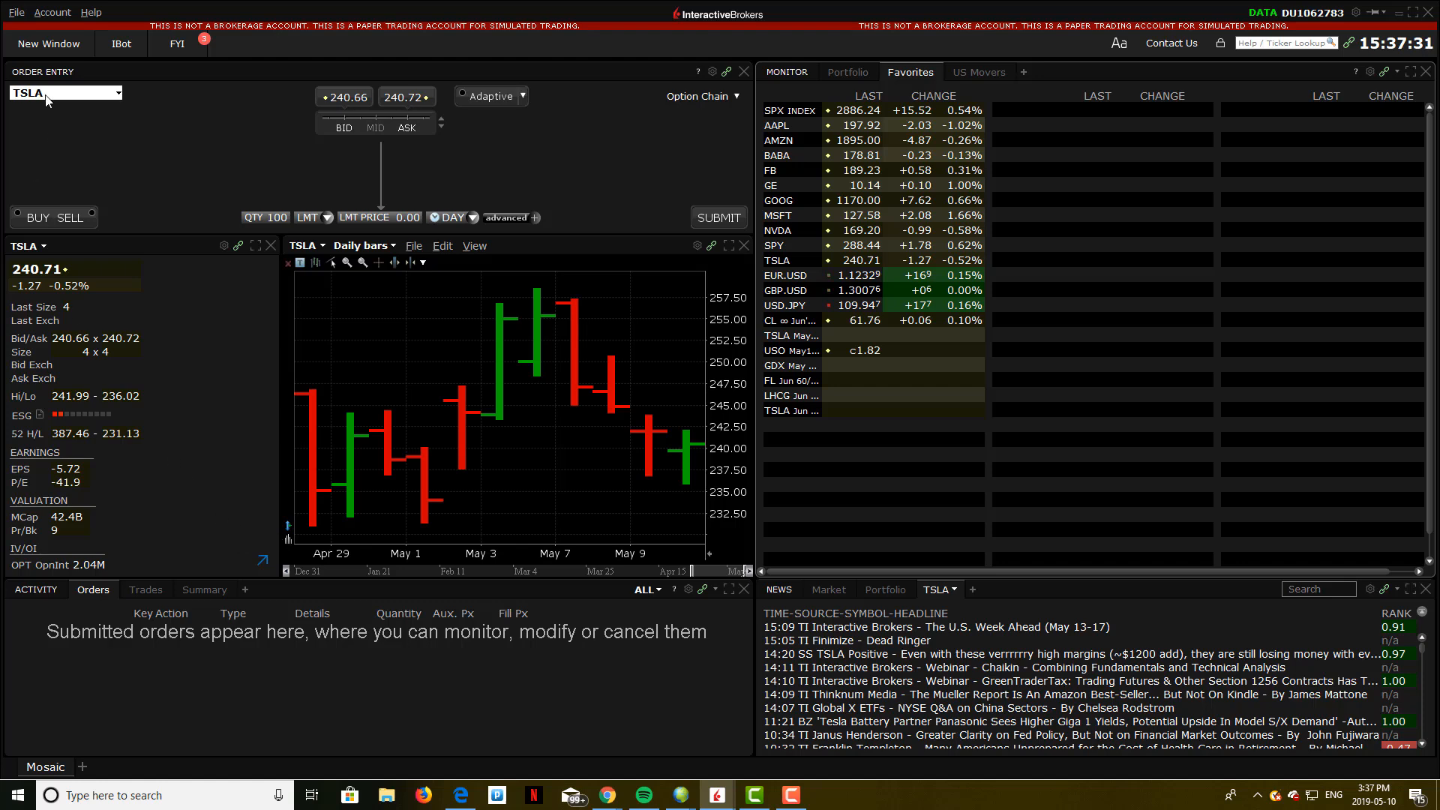
Open the TSLA option chain as a new window and shrink it to float over the workspace.
click(47, 42)
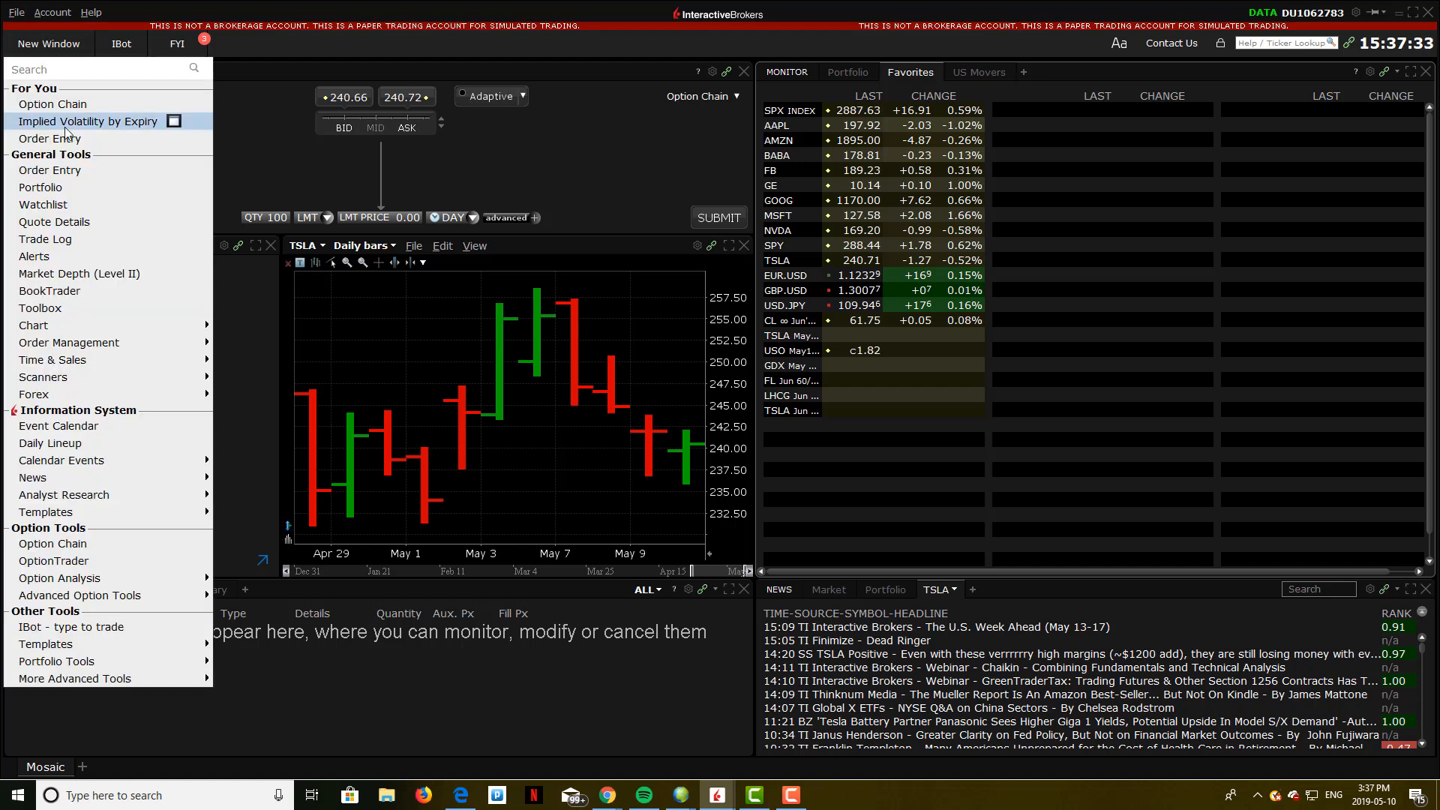
mouse_move(118, 485)
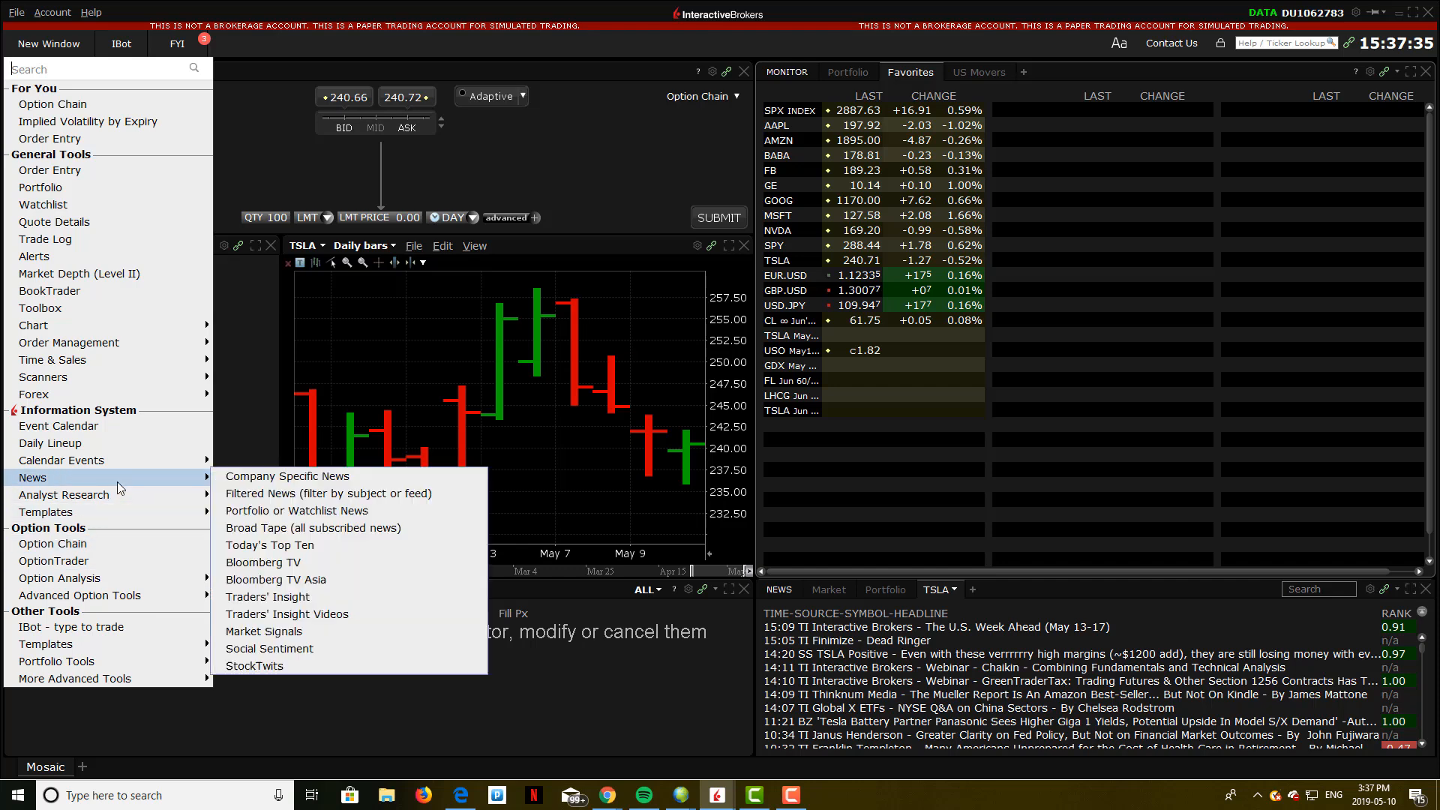
click(75, 110)
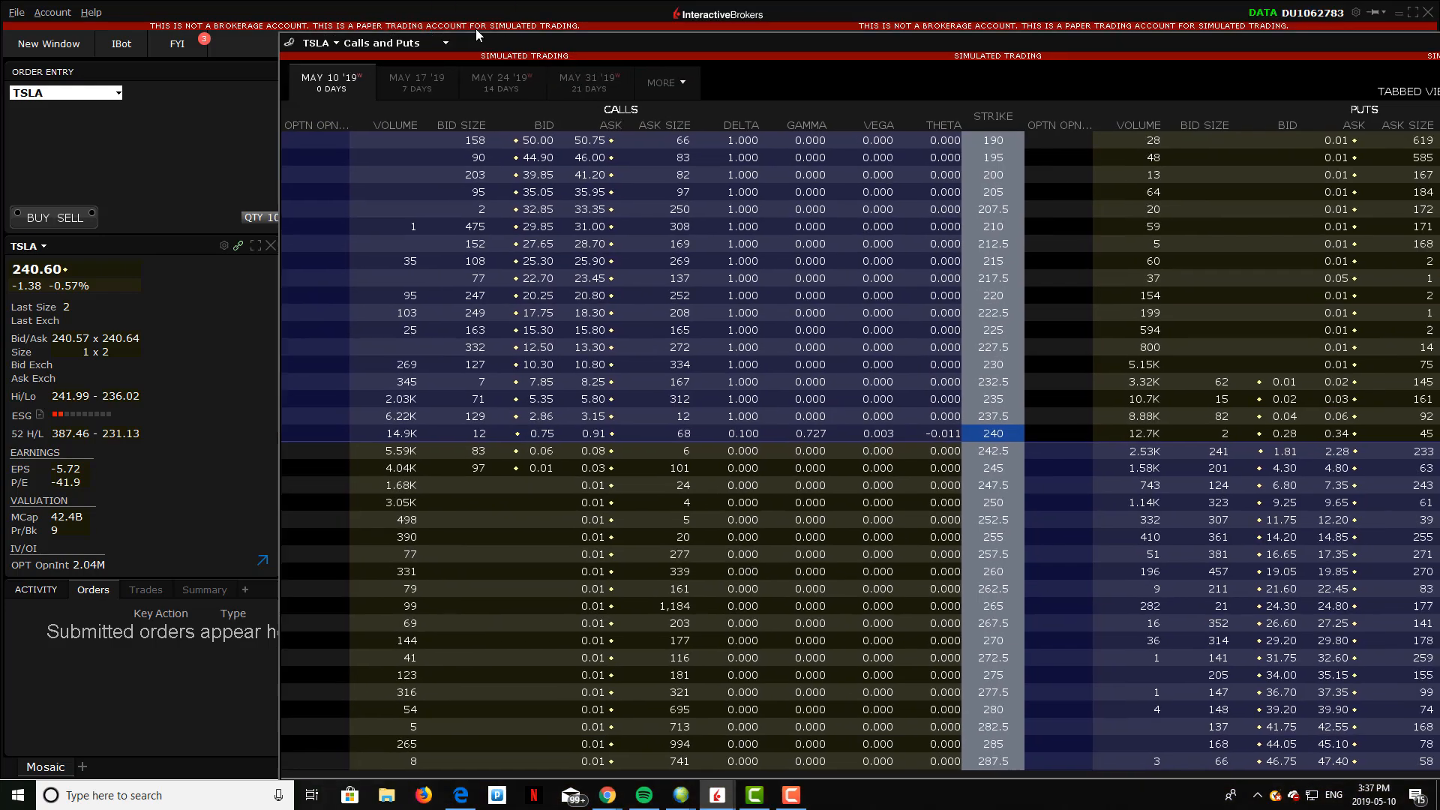
drag(475, 28, 596, 289)
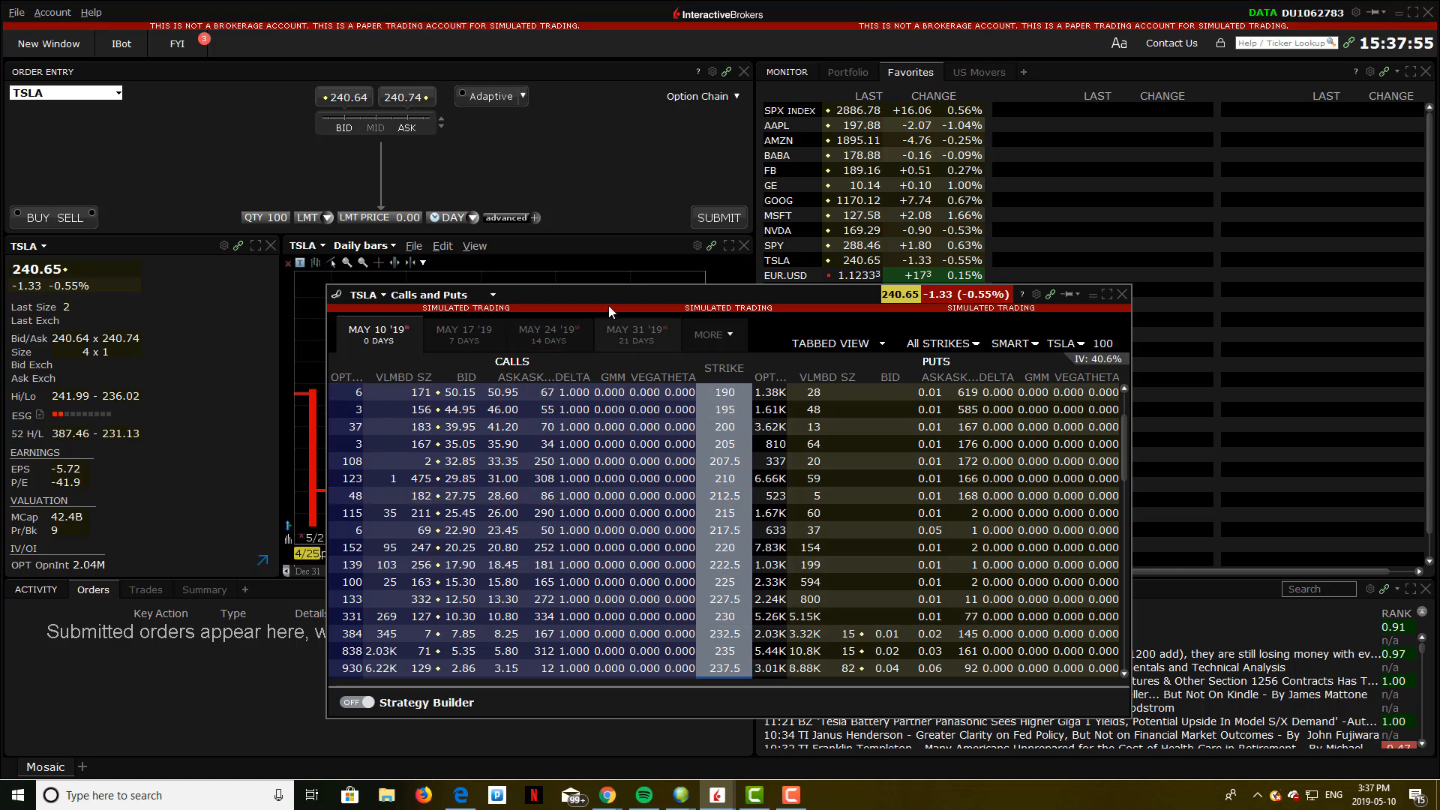
drag(611, 294, 583, 304)
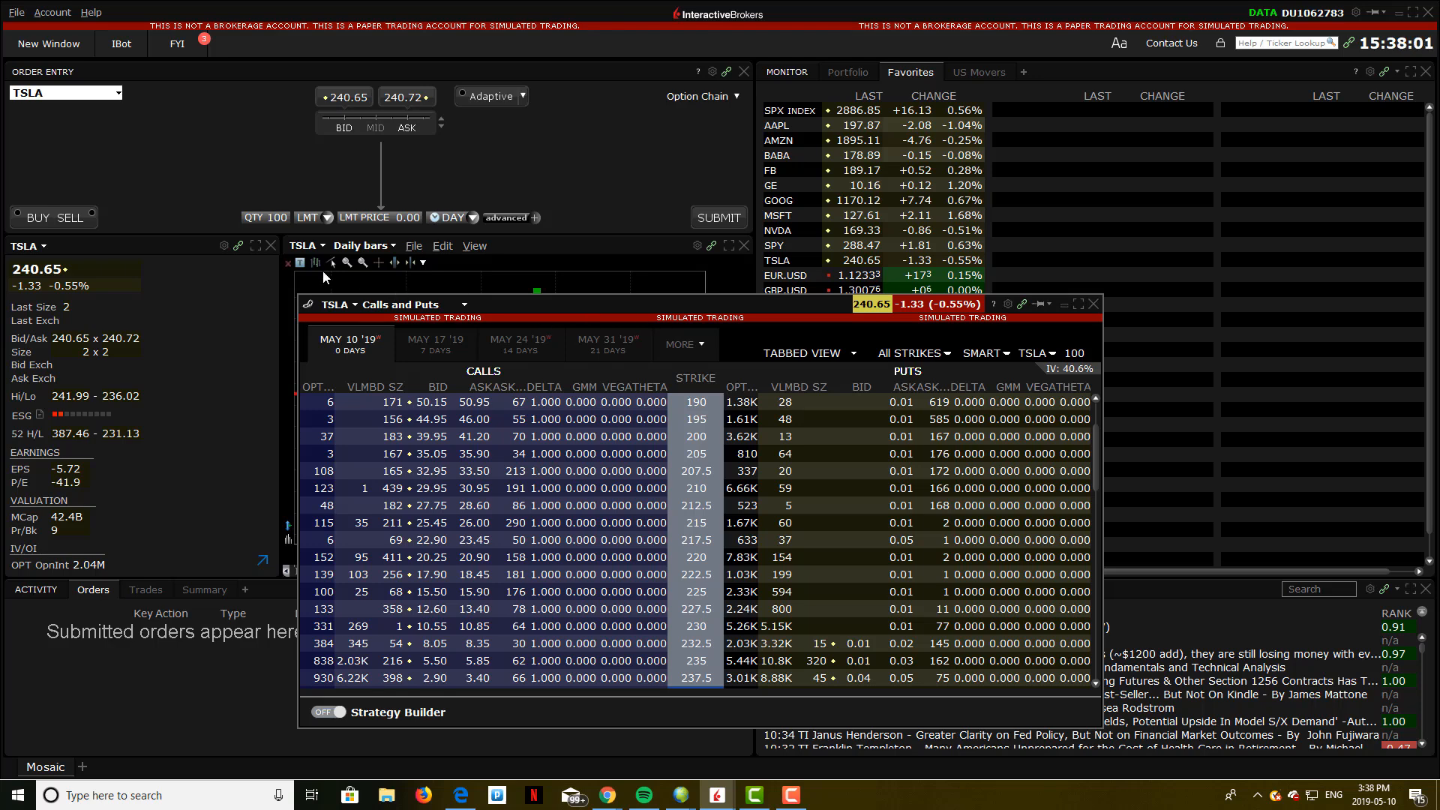
Switch the floating option chain to BABA and look through its window link group choices.
click(329, 306)
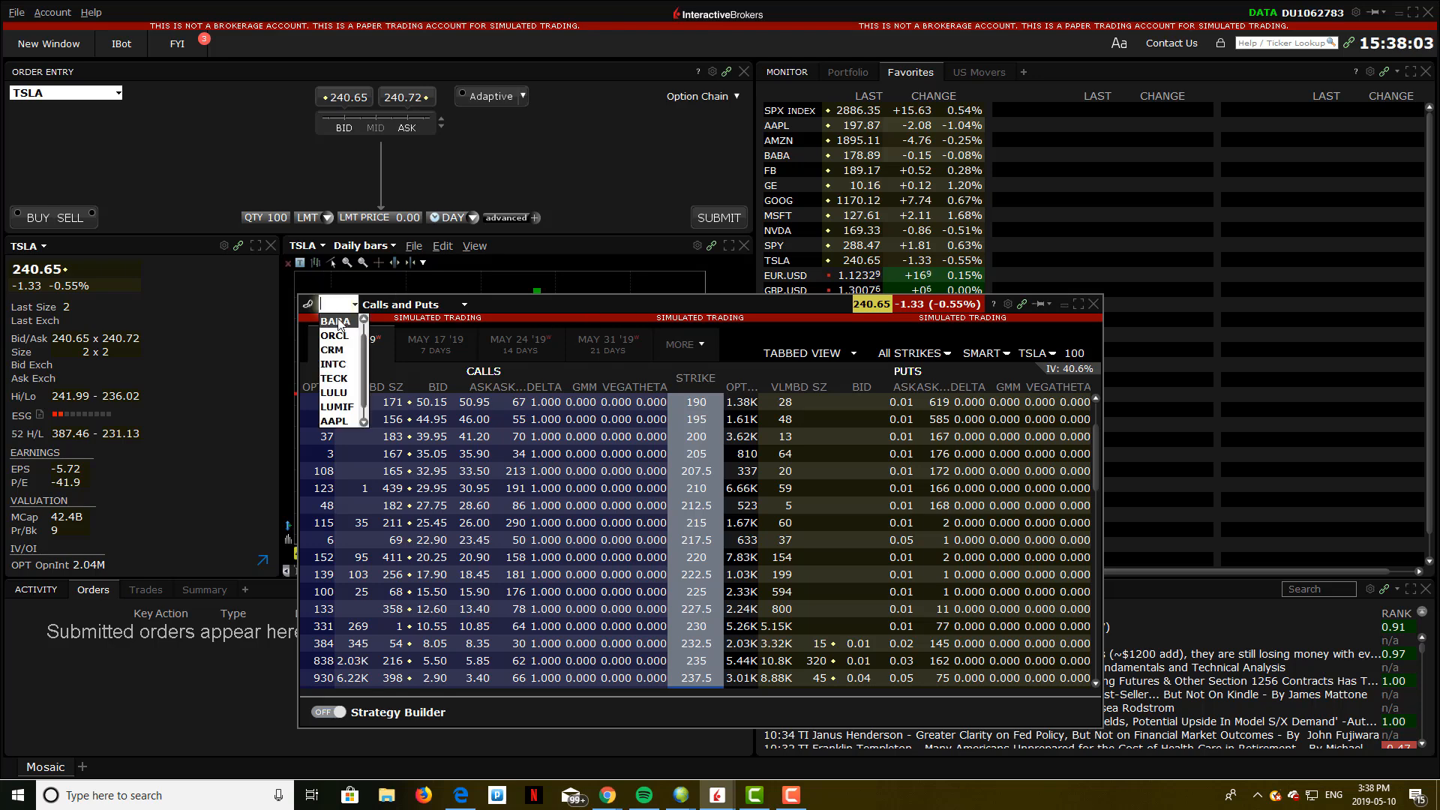
click(339, 322)
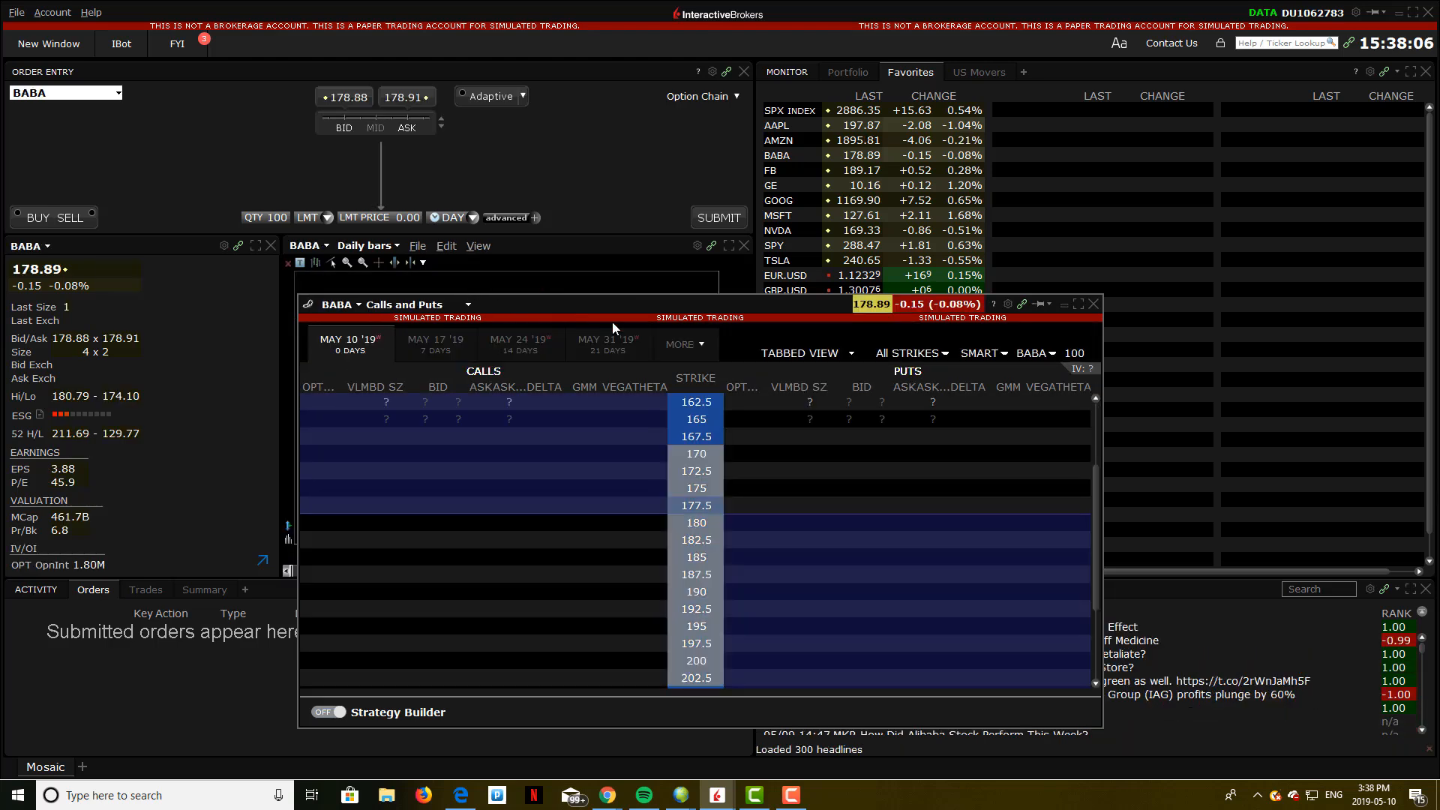
drag(611, 305, 640, 277)
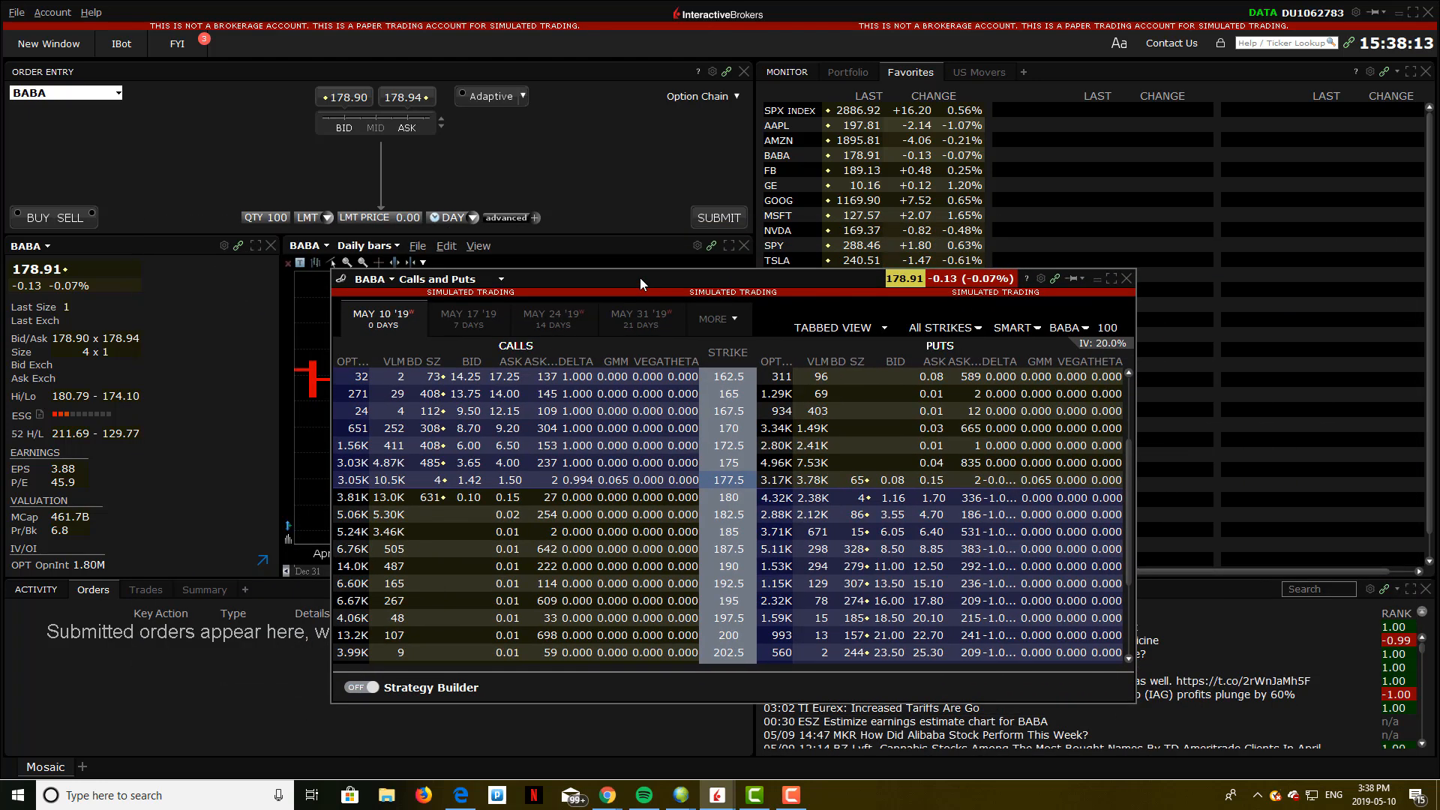
click(1054, 278)
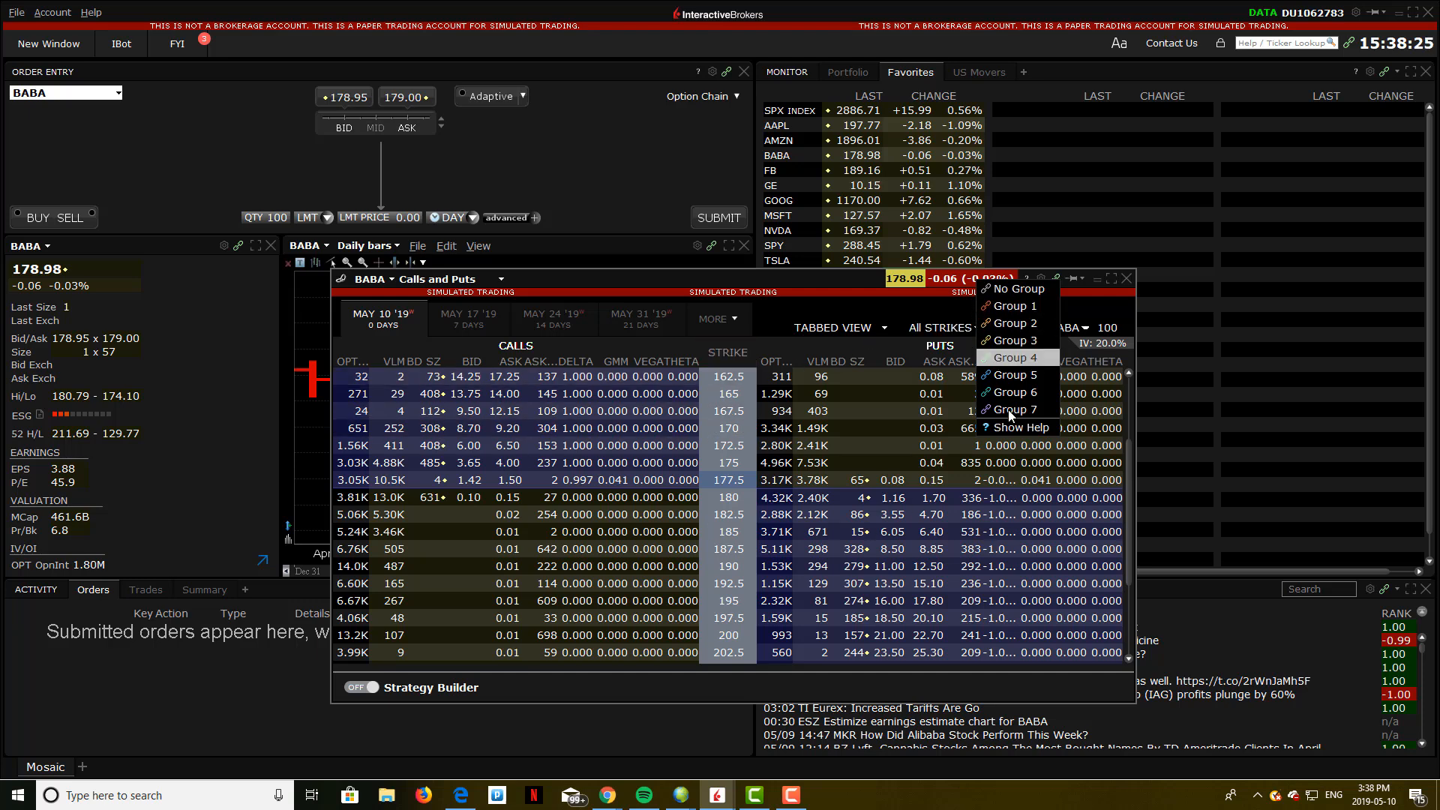
click(681, 273)
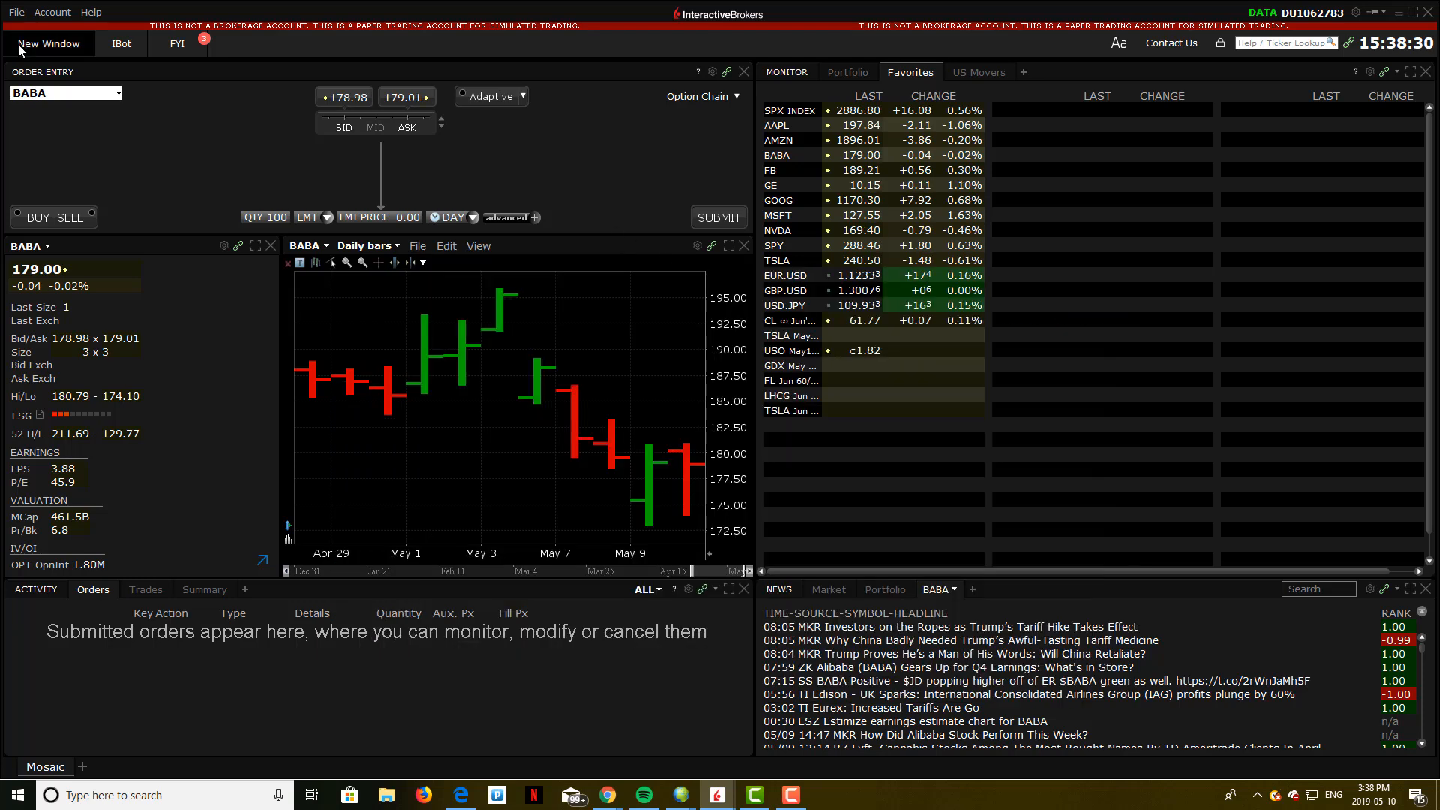
Load the continuous June CL light sweet crude oil future on NYMEX into the order entry.
click(45, 44)
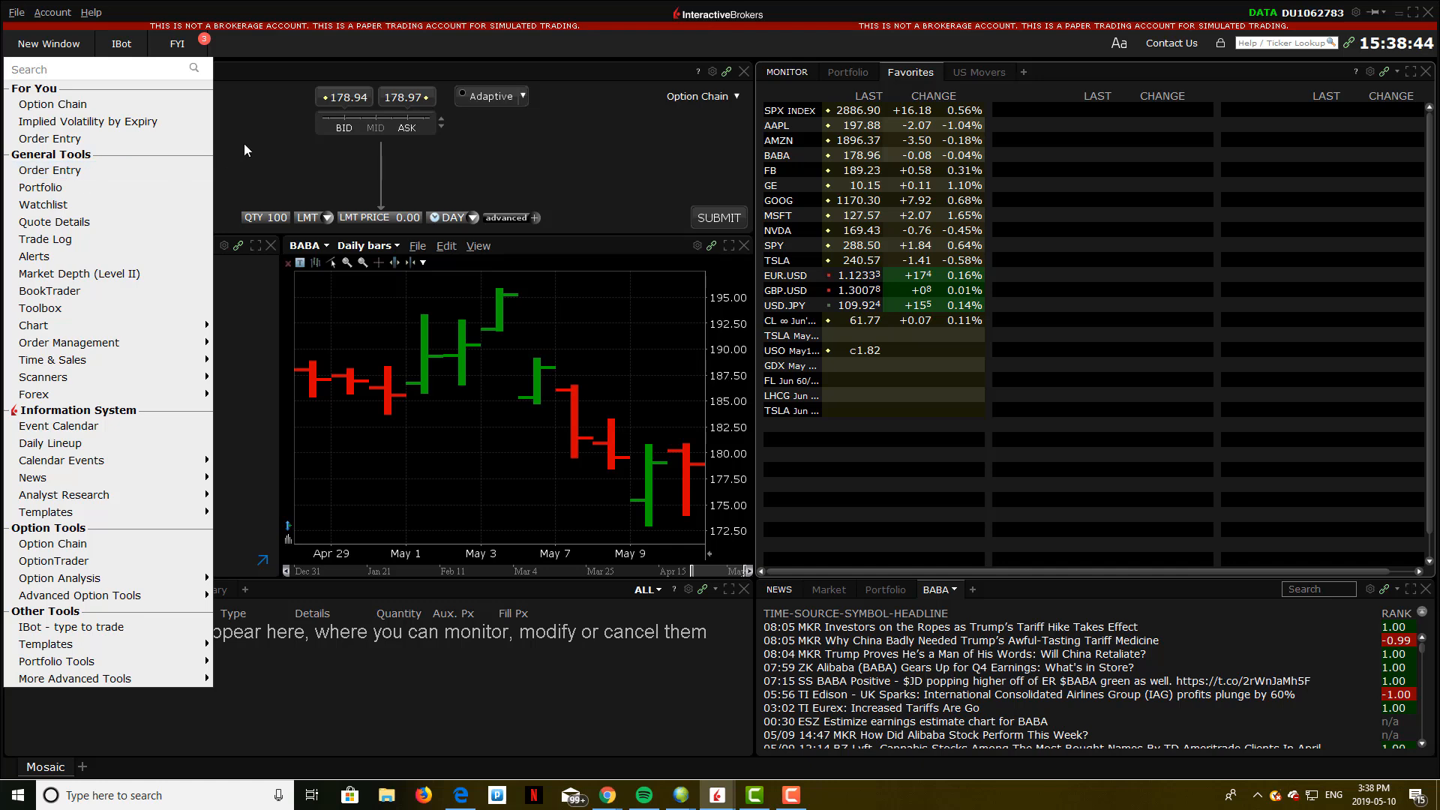
click(73, 173)
click(58, 95)
key(BackSpace)
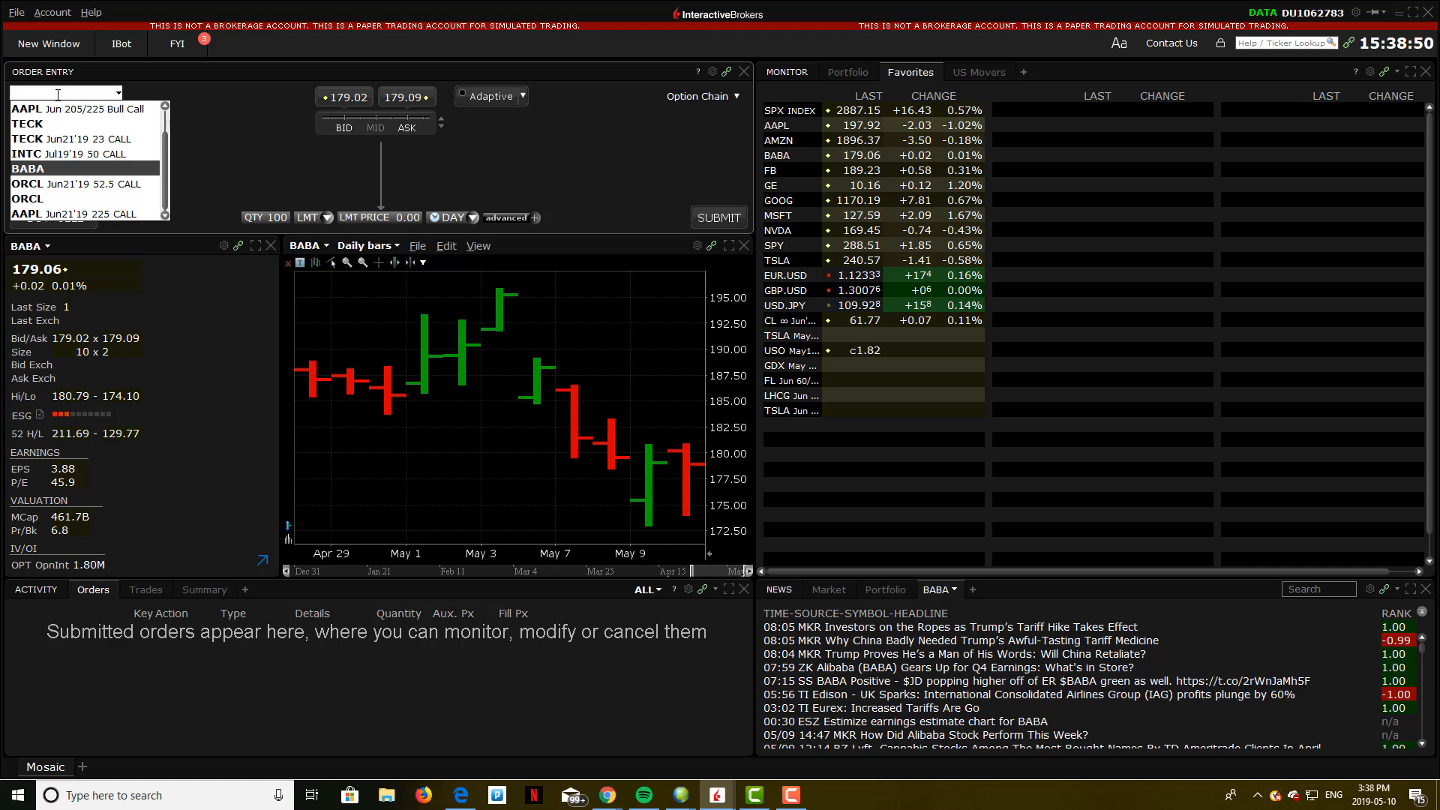
text(CL)
key(Return)
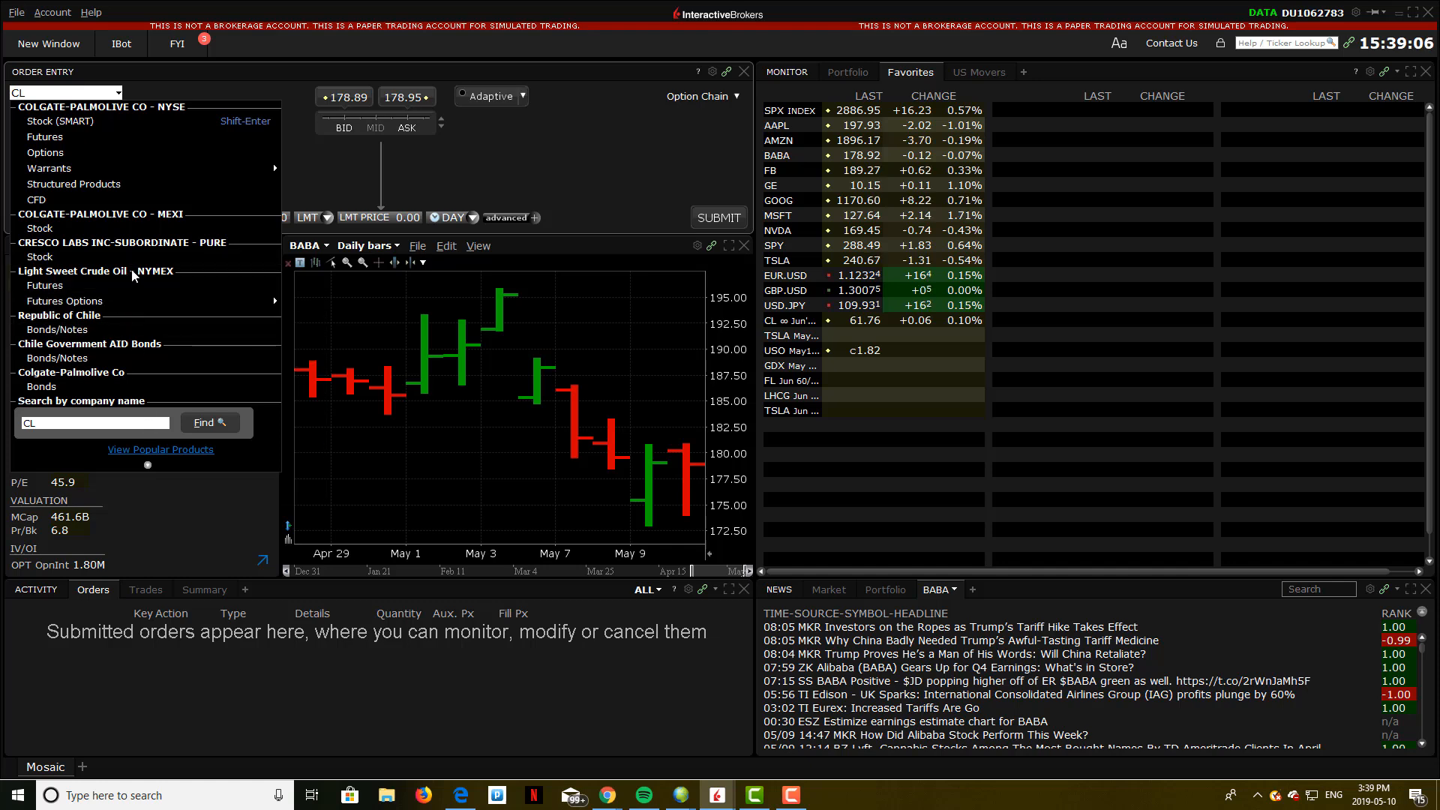
click(76, 288)
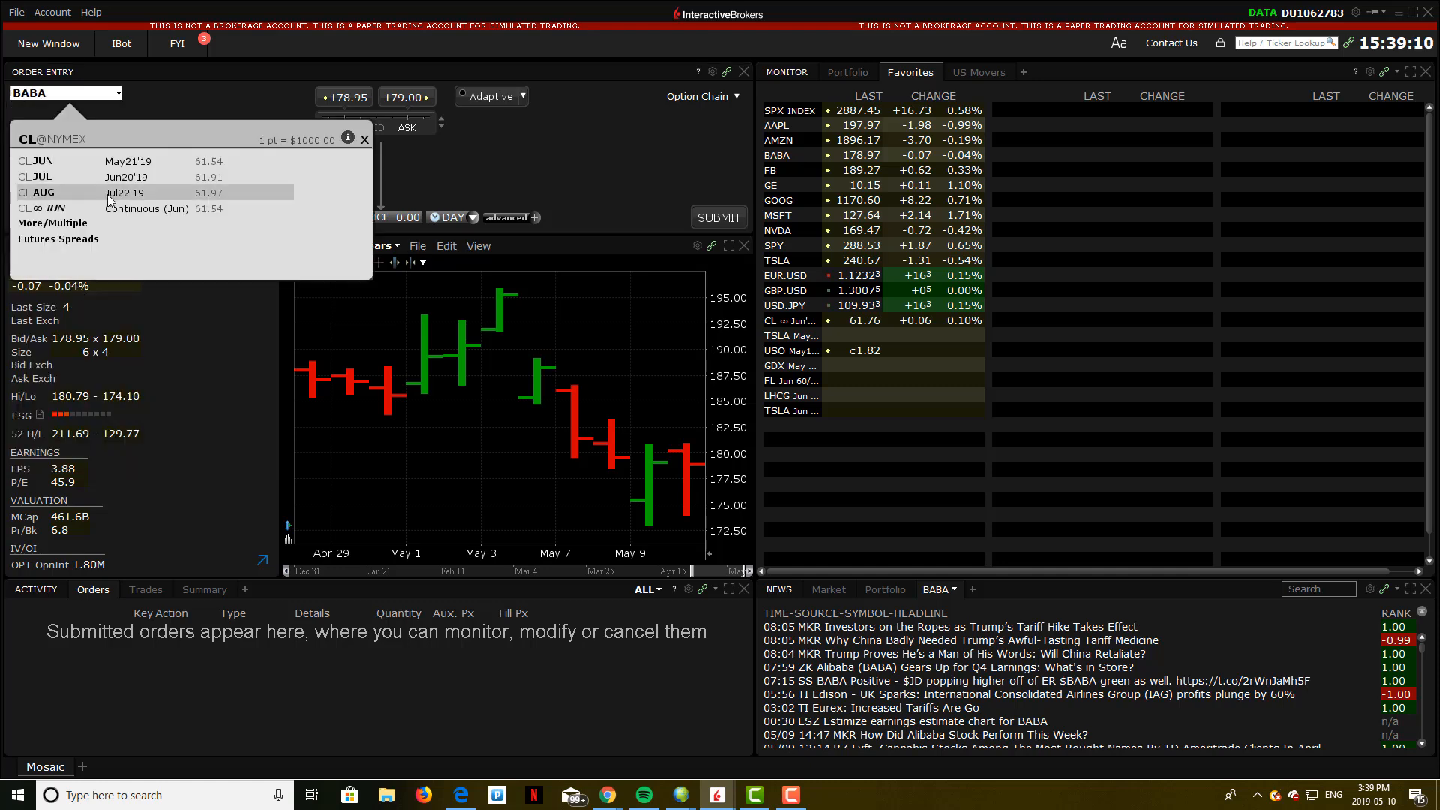
click(65, 209)
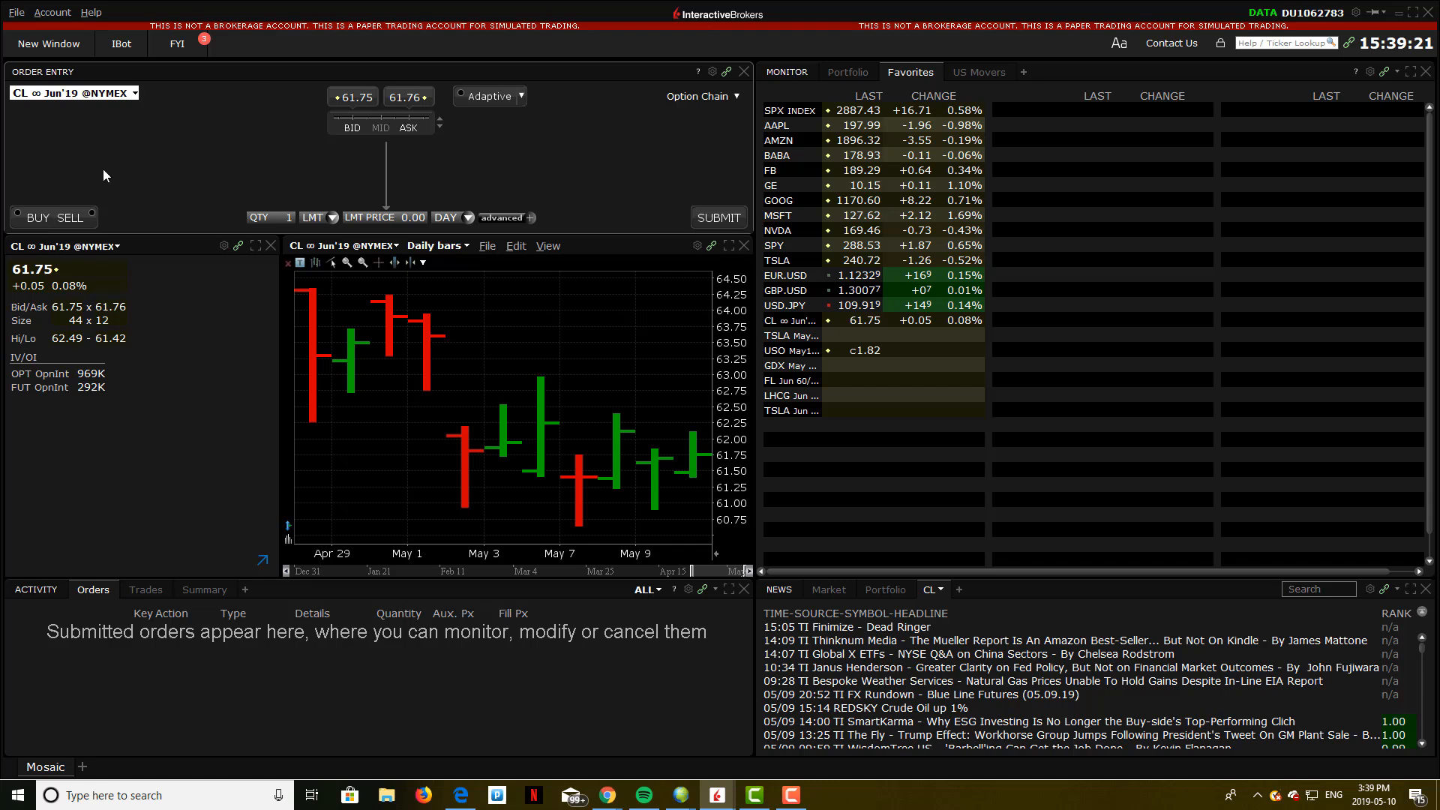
Set the CL order side to Sell and view the advanced stop loss, profit taker and bracket options.
click(71, 219)
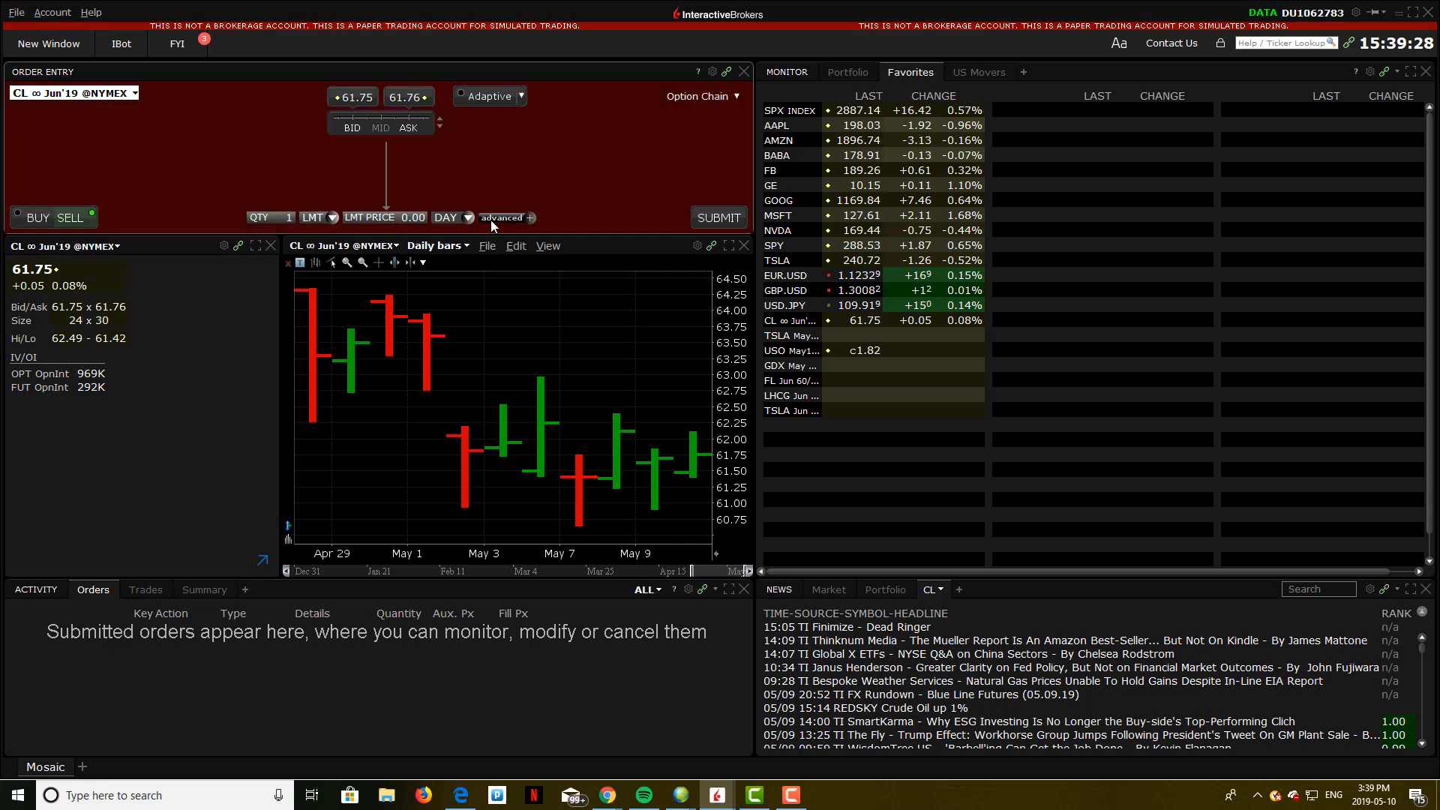
click(531, 220)
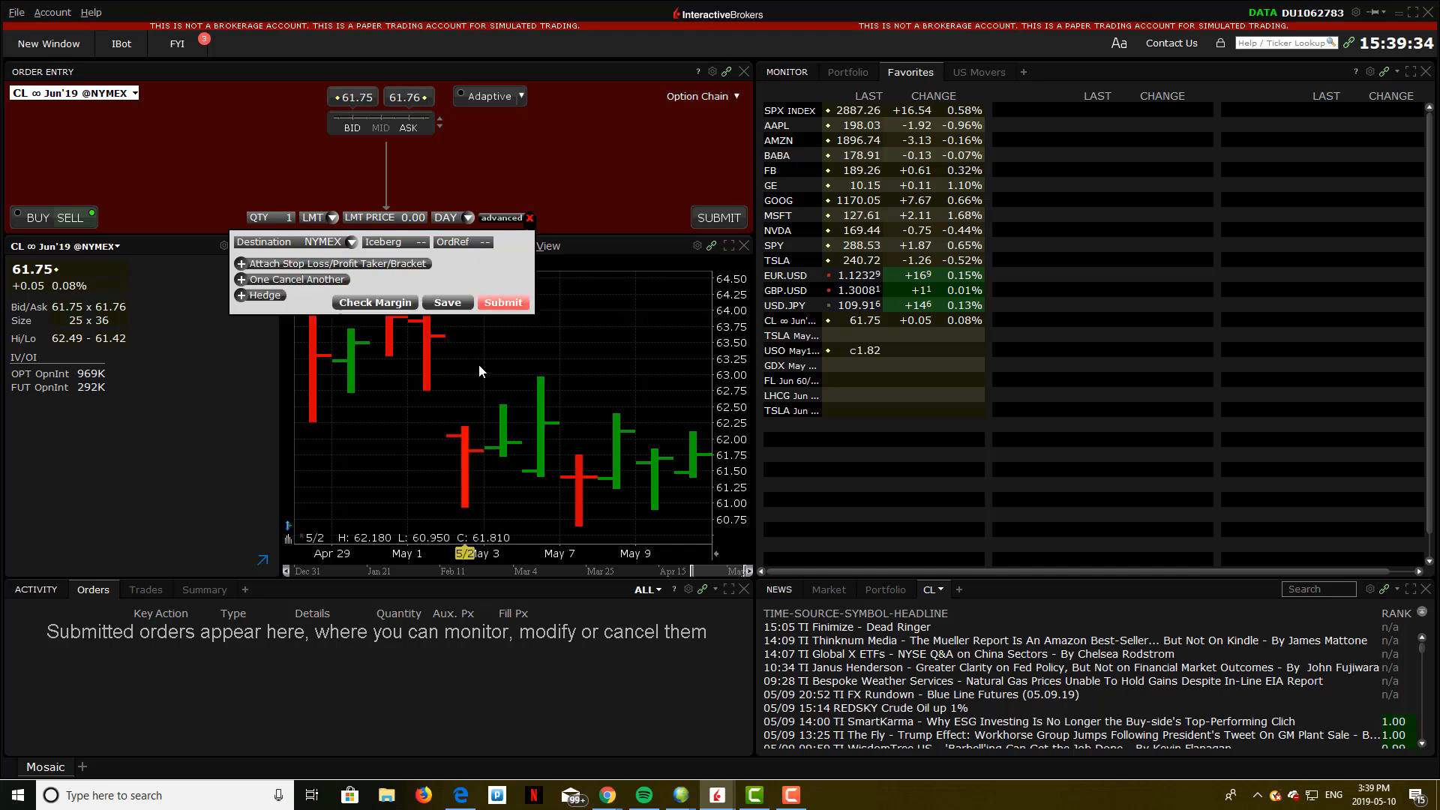
click(287, 265)
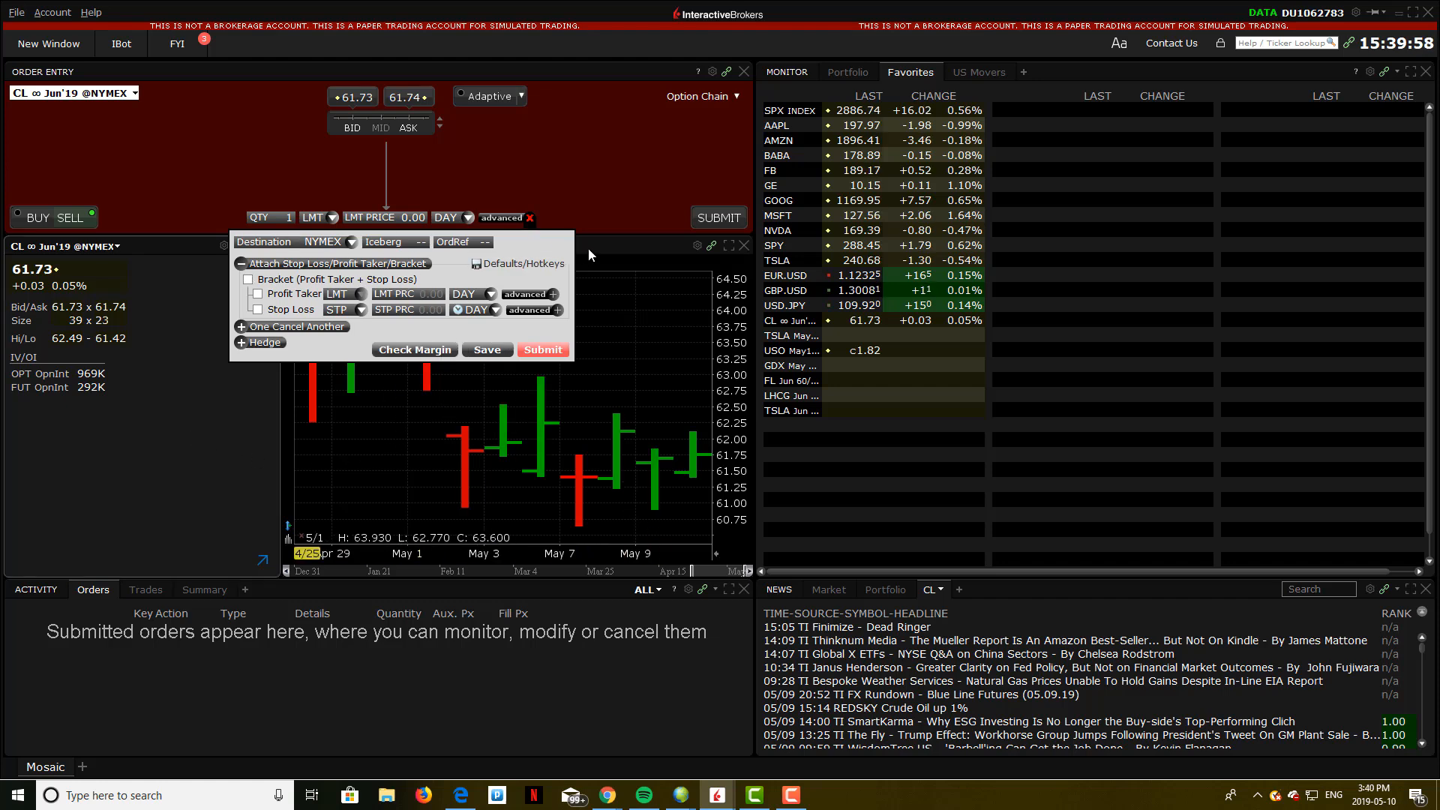
click(332, 364)
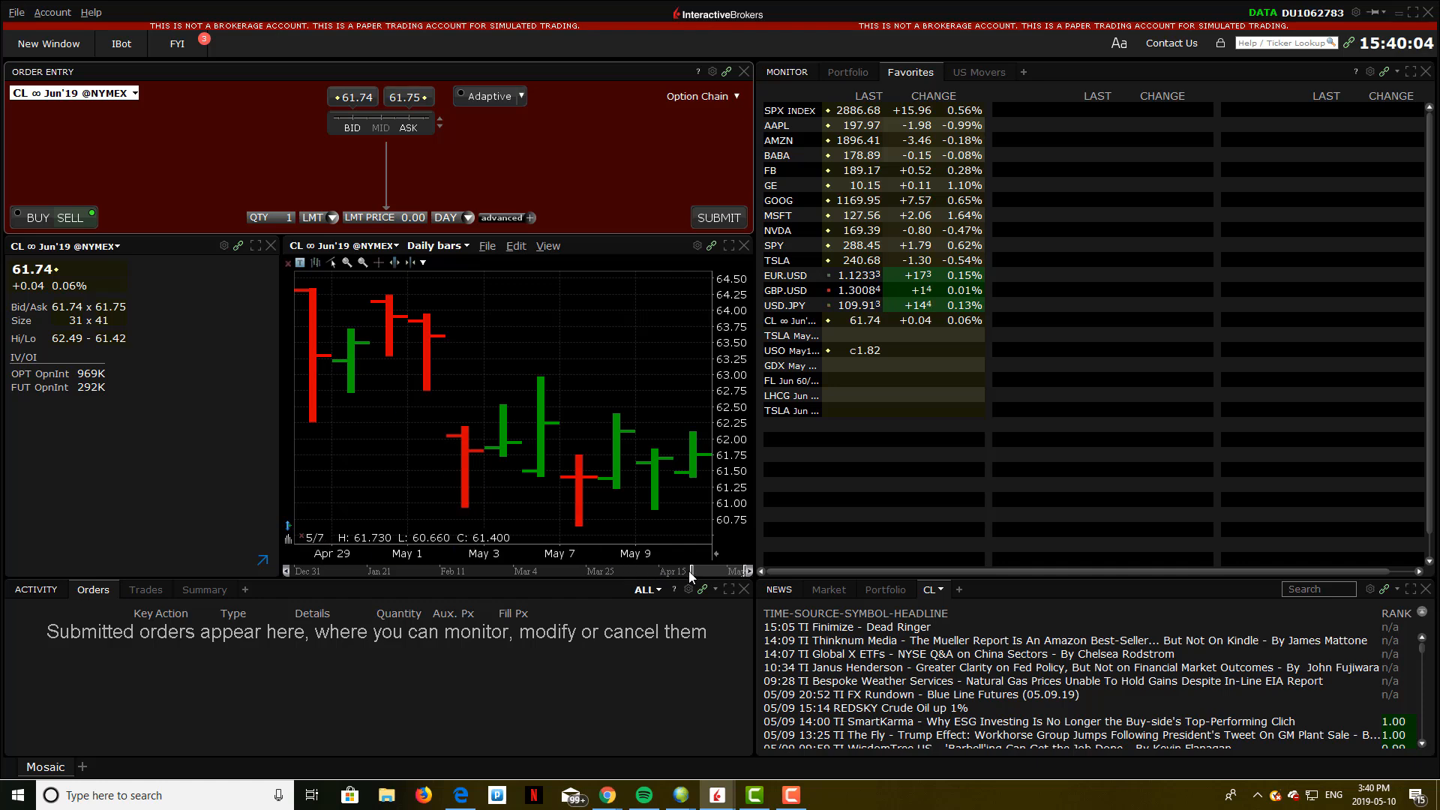
Extend the CL daily chart's visible range back to about the start of 2019.
mouse_move(692, 573)
mouse_down()
mouse_move(675, 573)
mouse_move(702, 572)
mouse_up()
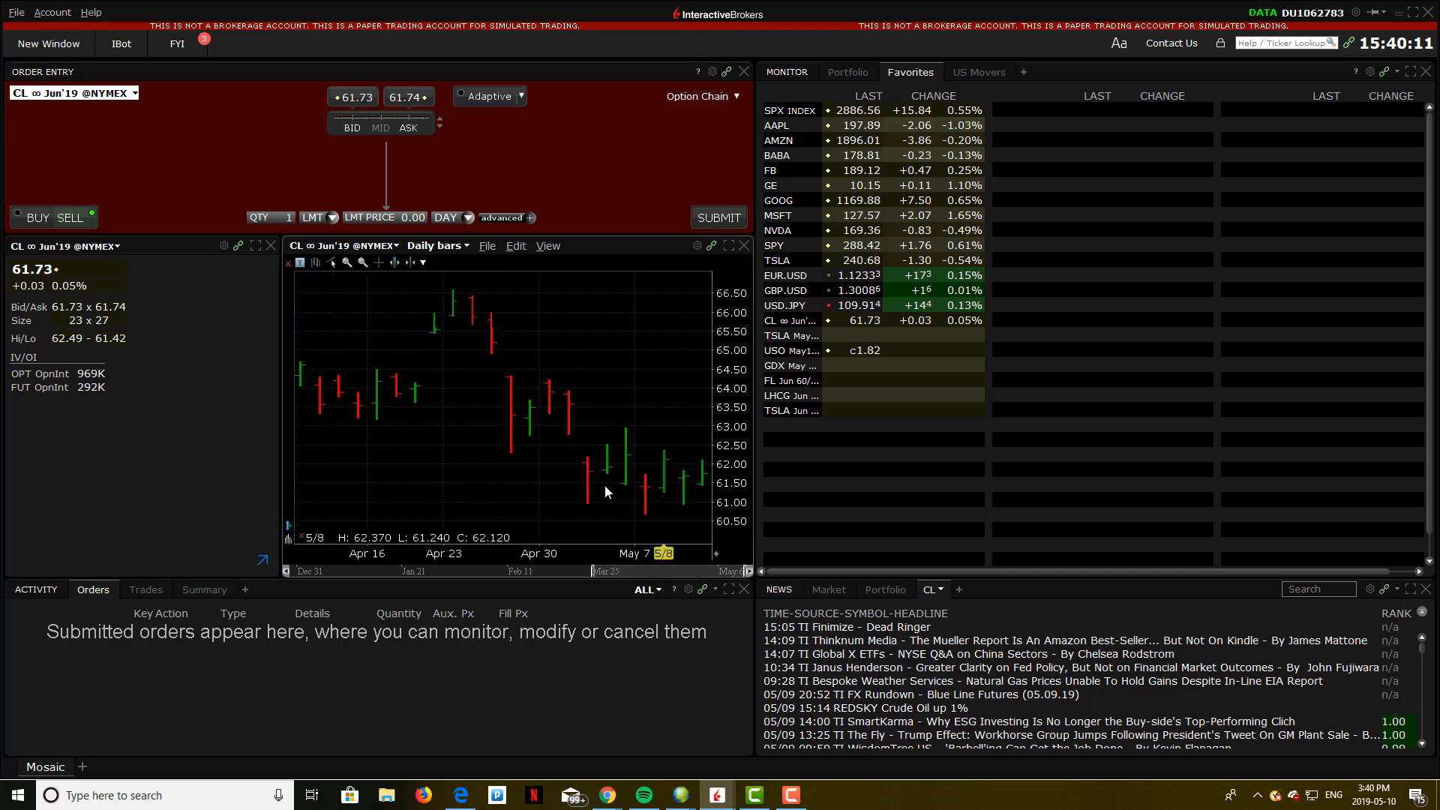
scroll(605, 484, down, 5)
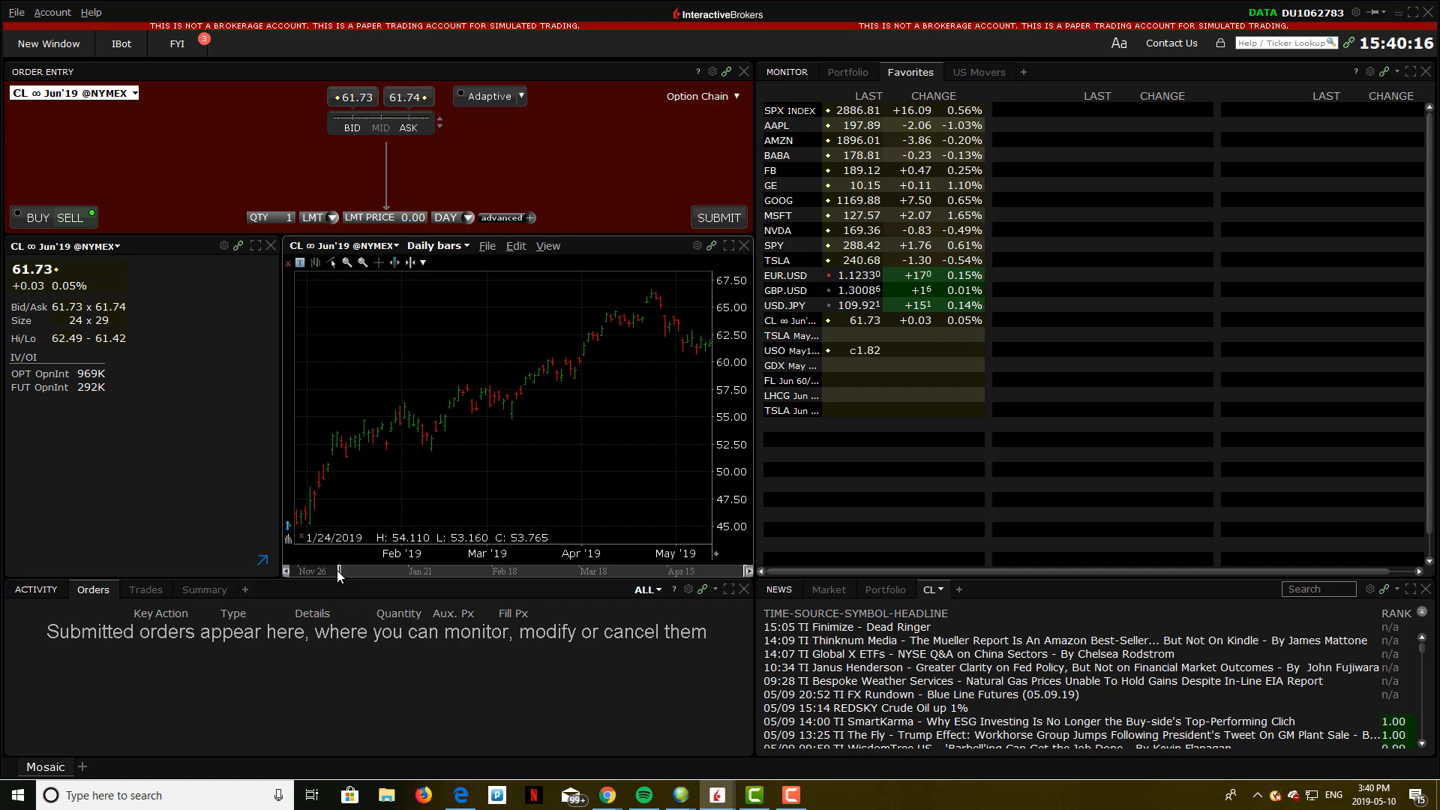
drag(336, 570, 627, 570)
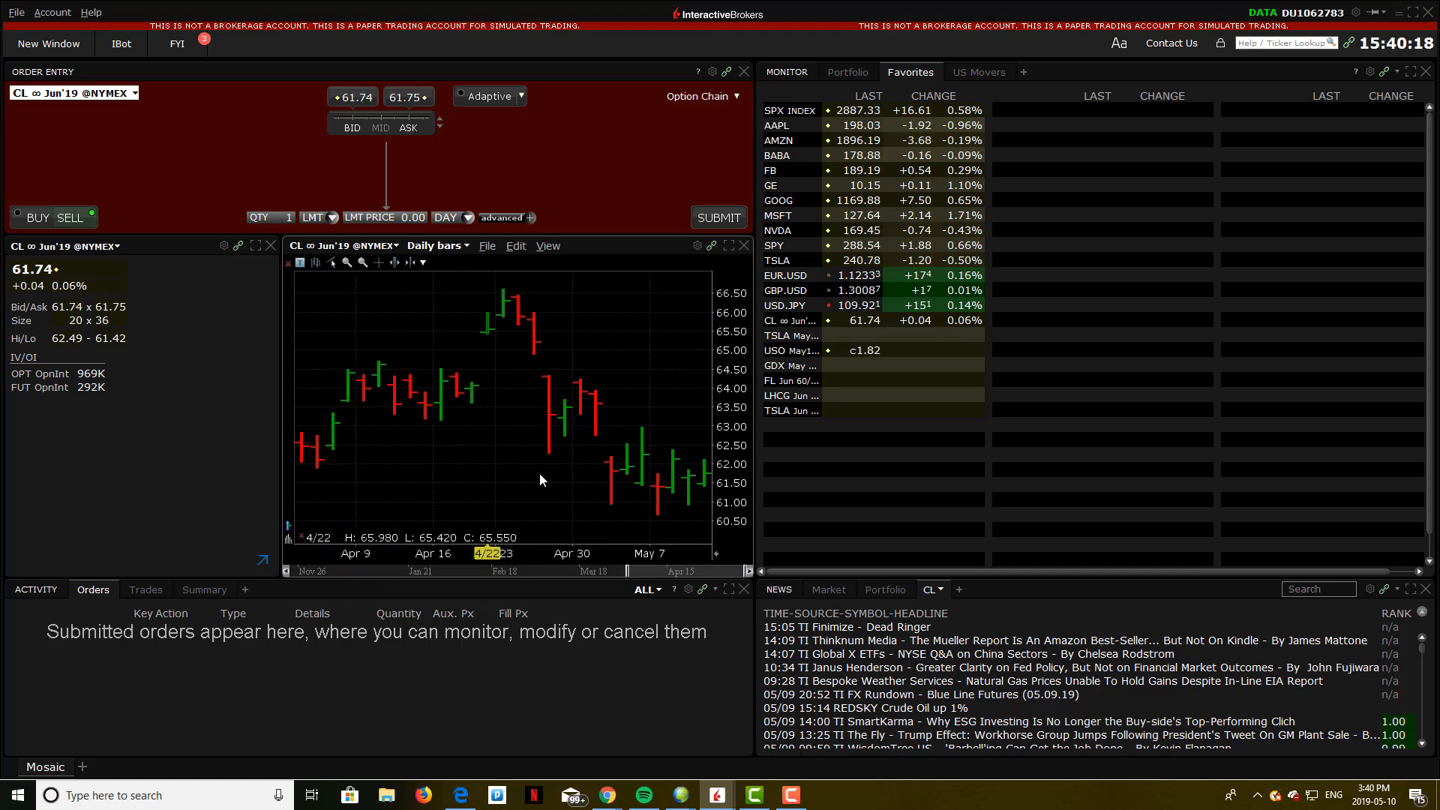
scroll(540, 481, down, 4)
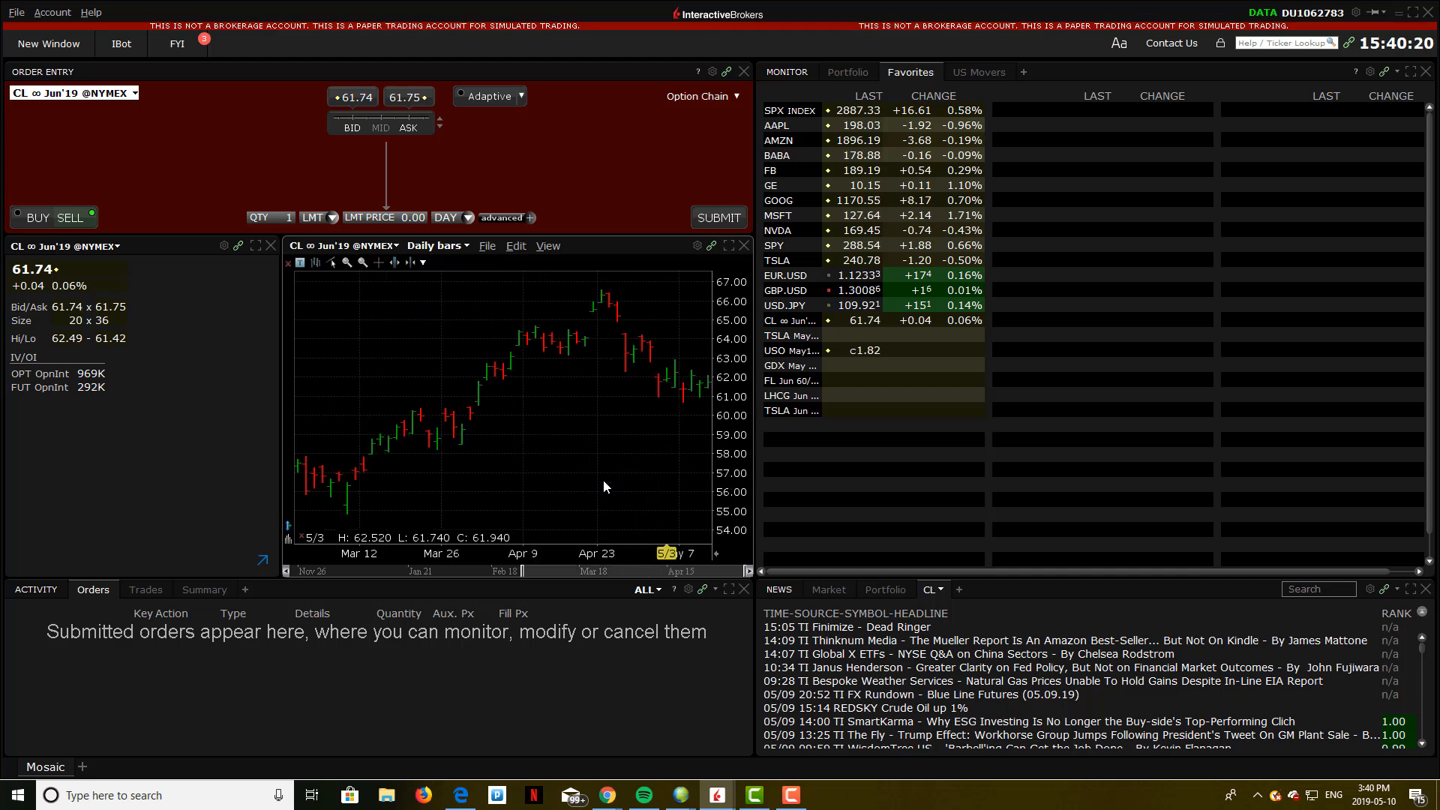
scroll(604, 481, down, 5)
Examine the CL chart's bar size, time period, symbol, file and annotation options.
click(453, 245)
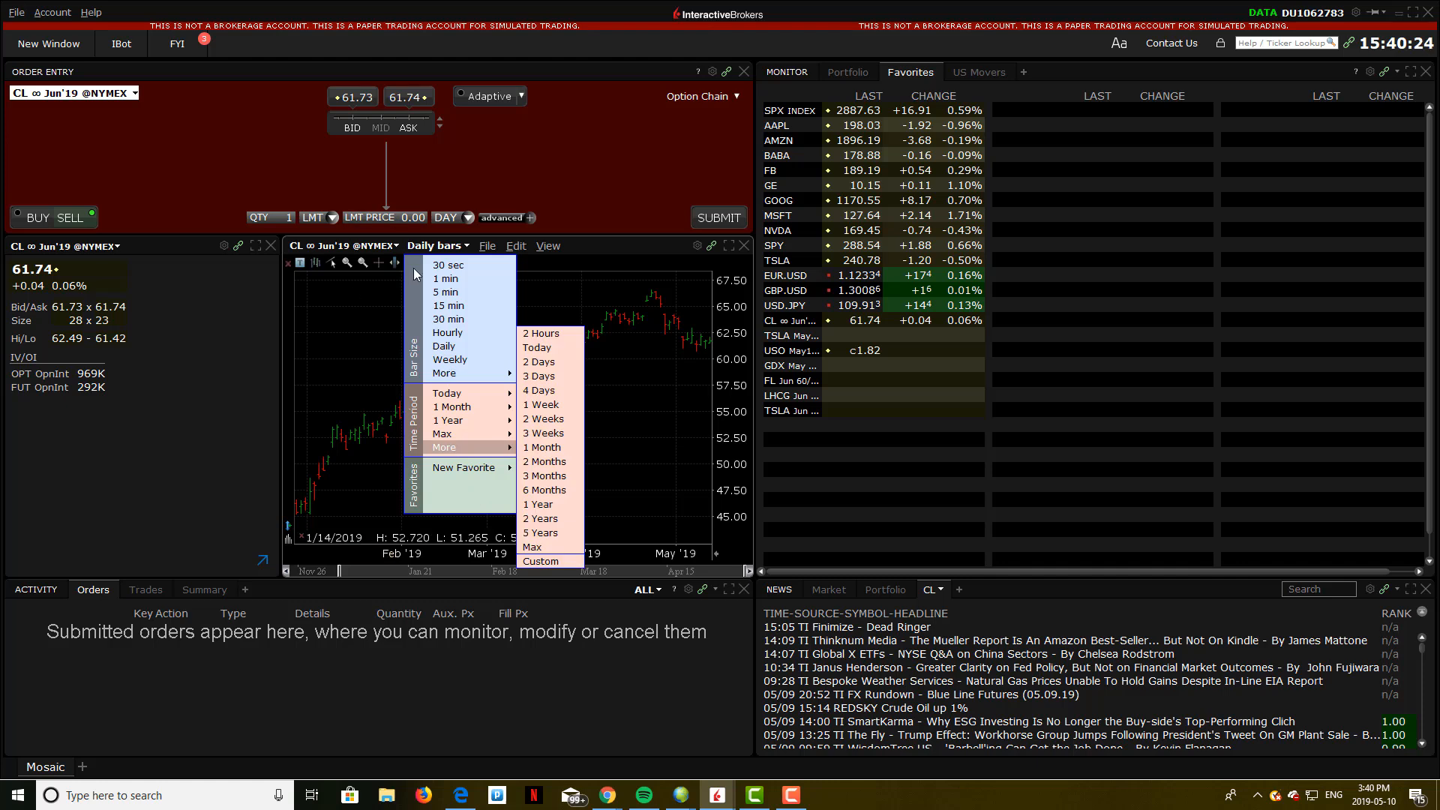
click(391, 245)
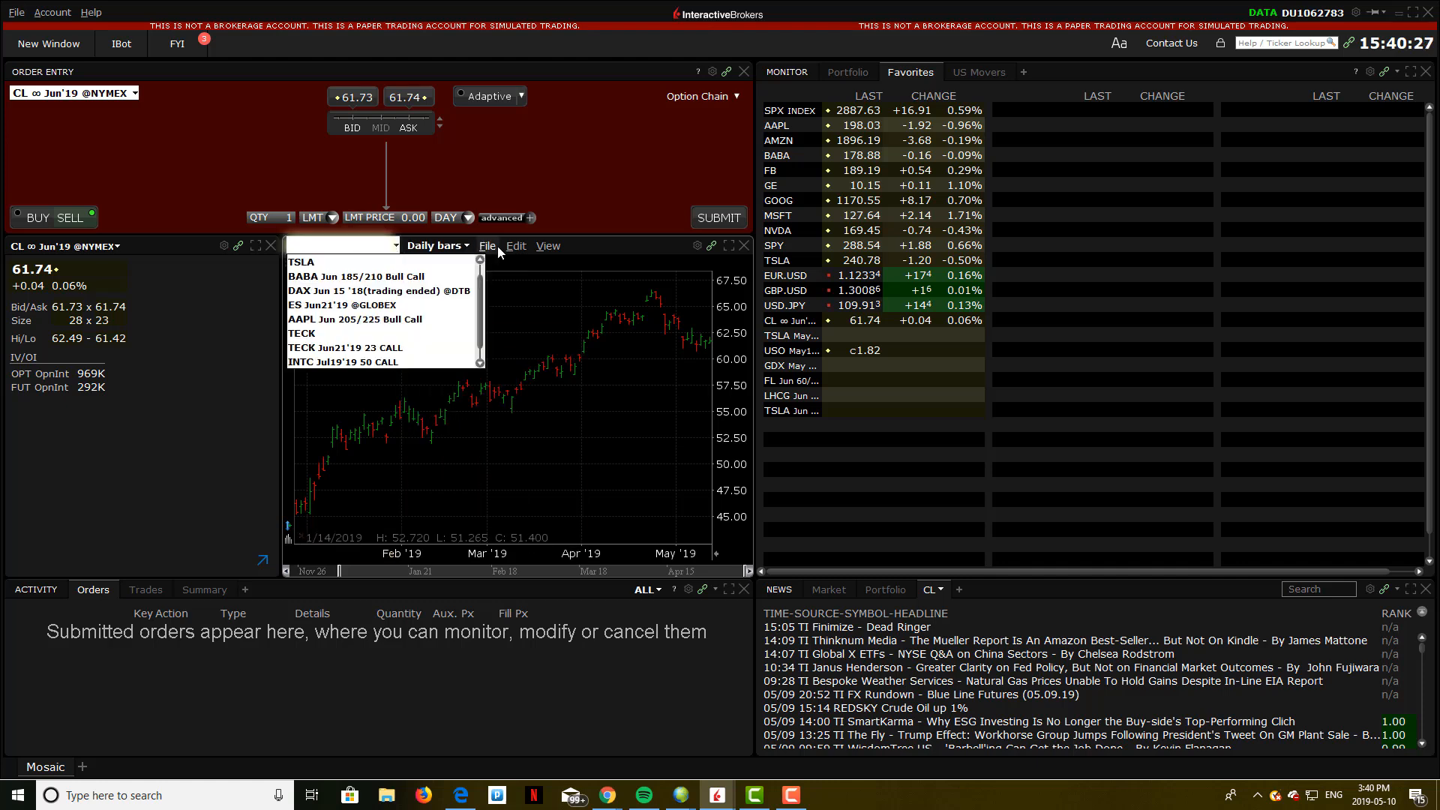
click(495, 247)
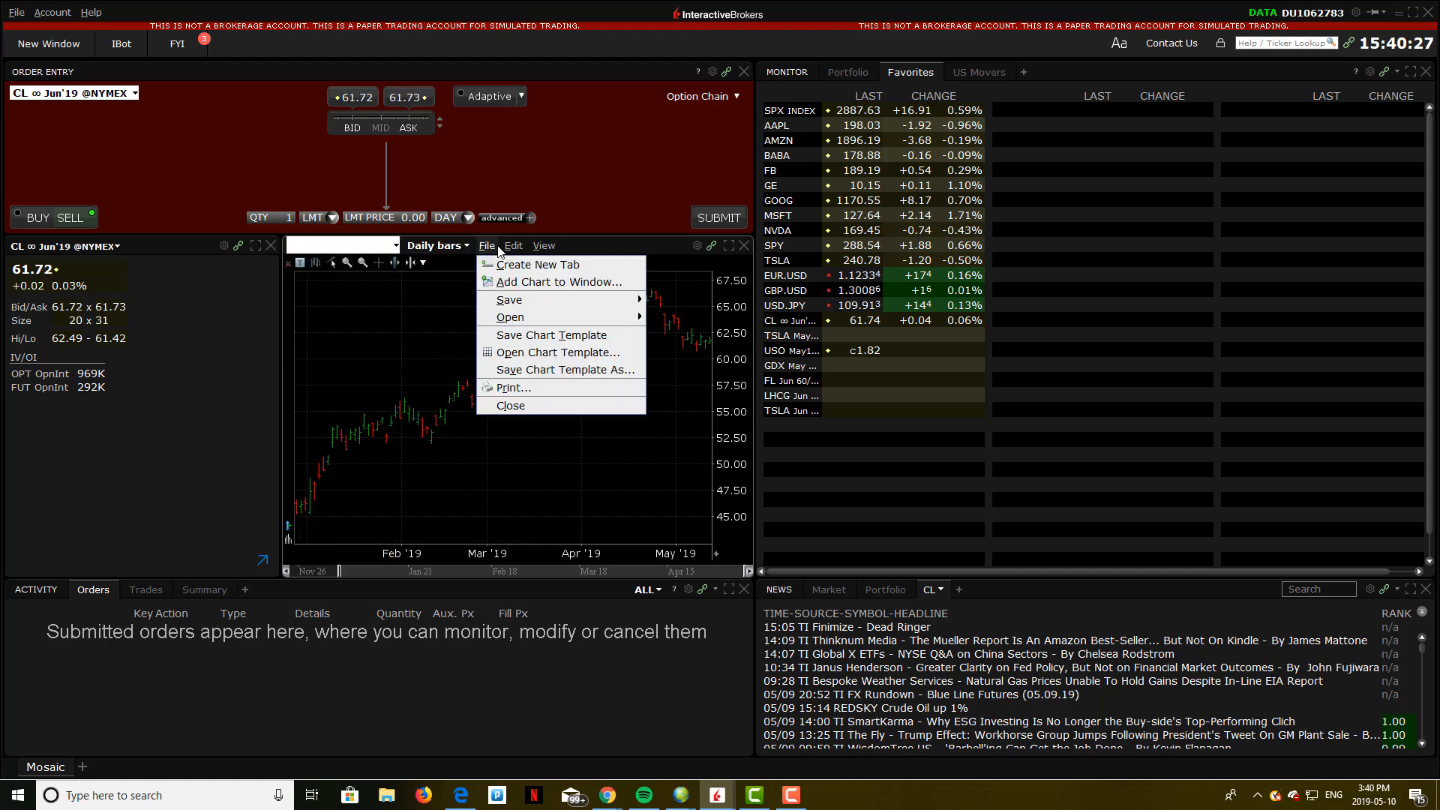
mouse_move(513, 249)
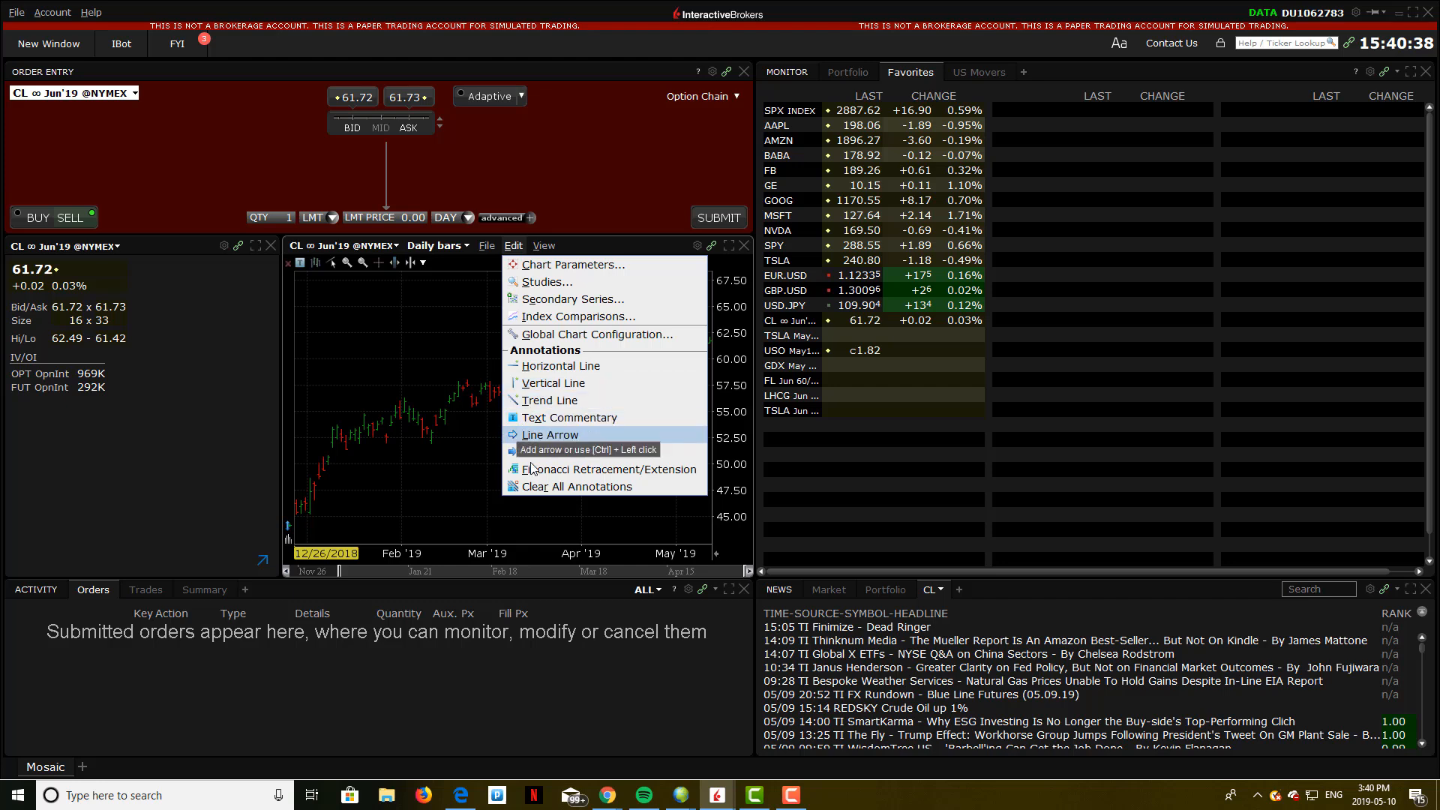
click(441, 488)
Open the Event Calendar and collapse its Economic Events section, leaving Dividends expanded.
click(47, 44)
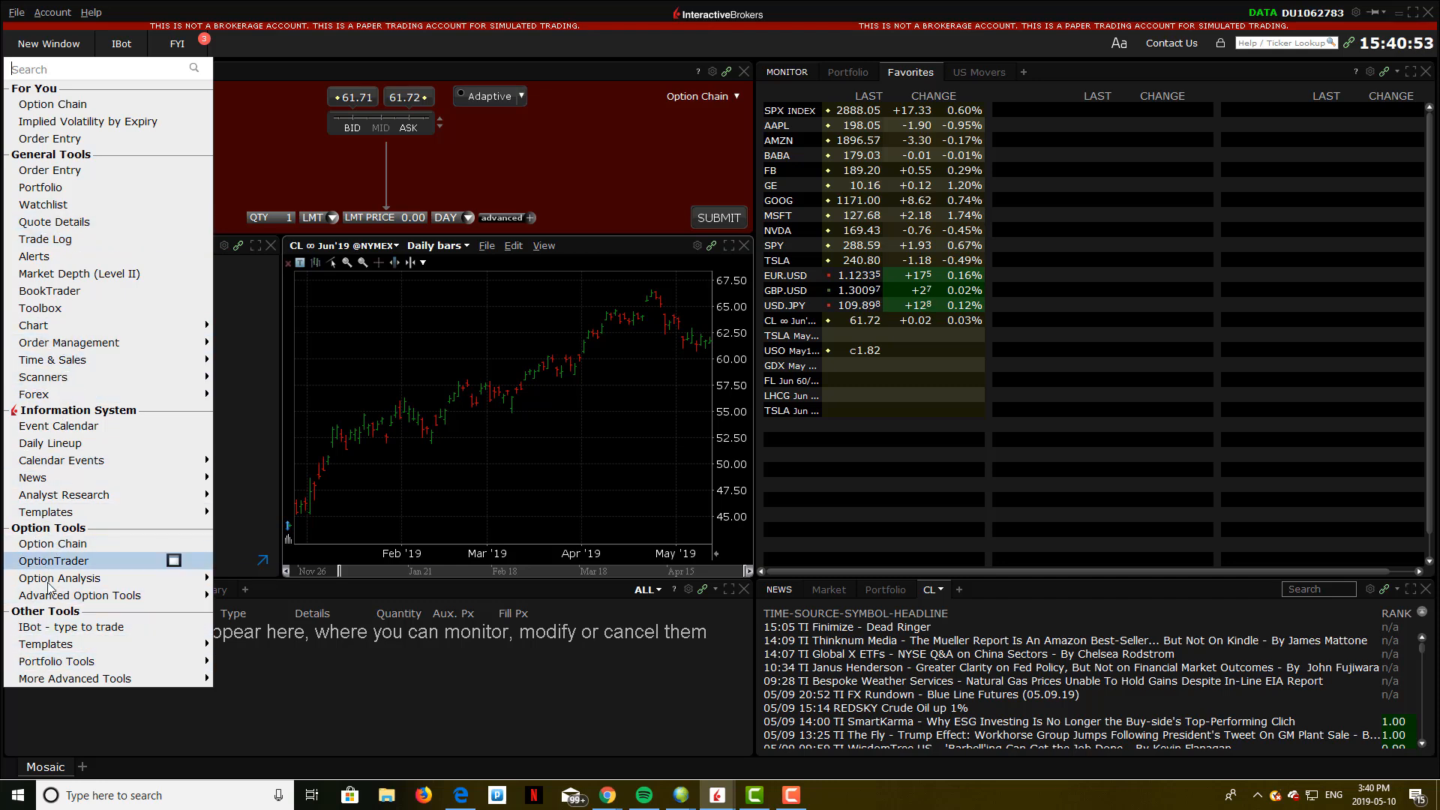
mouse_move(54, 601)
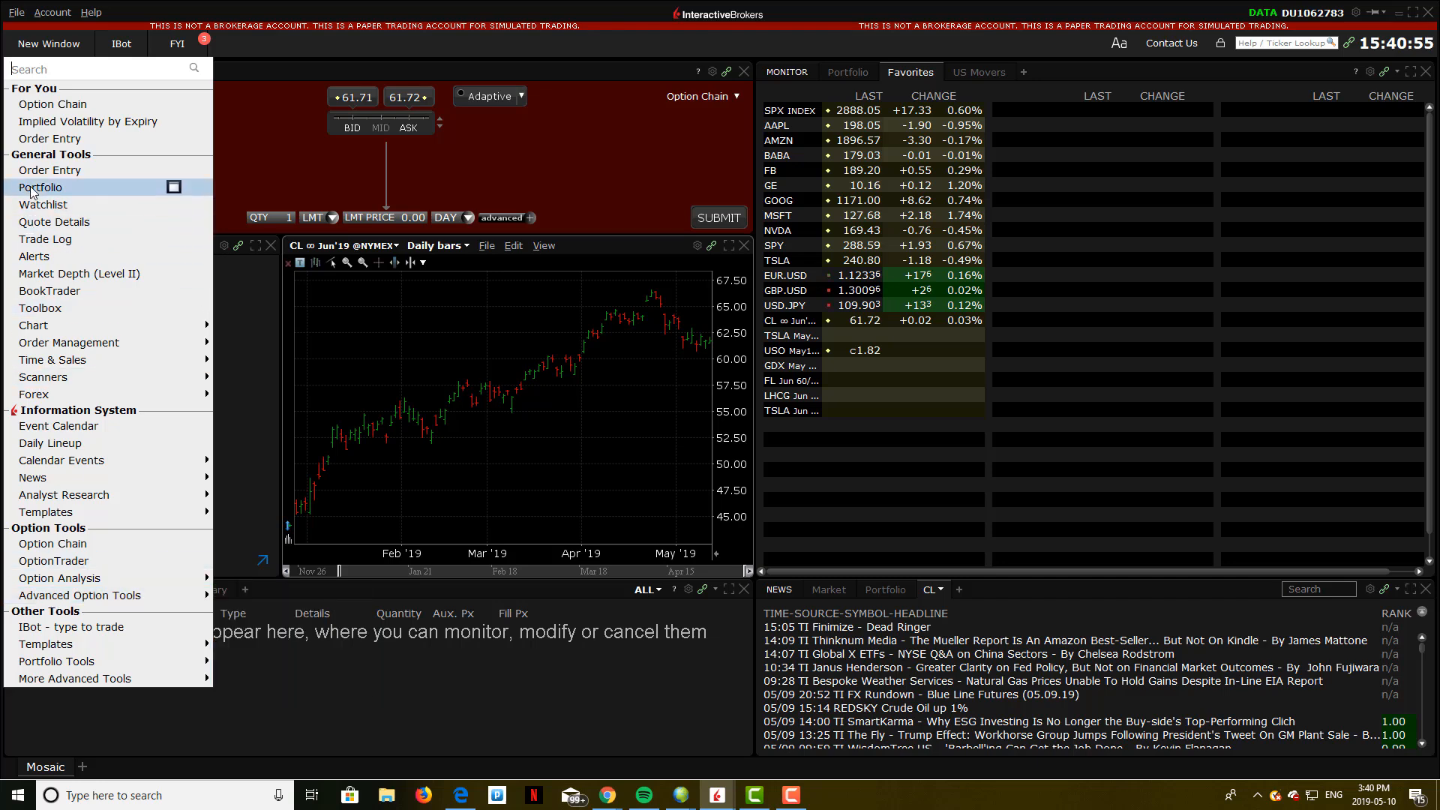
click(89, 427)
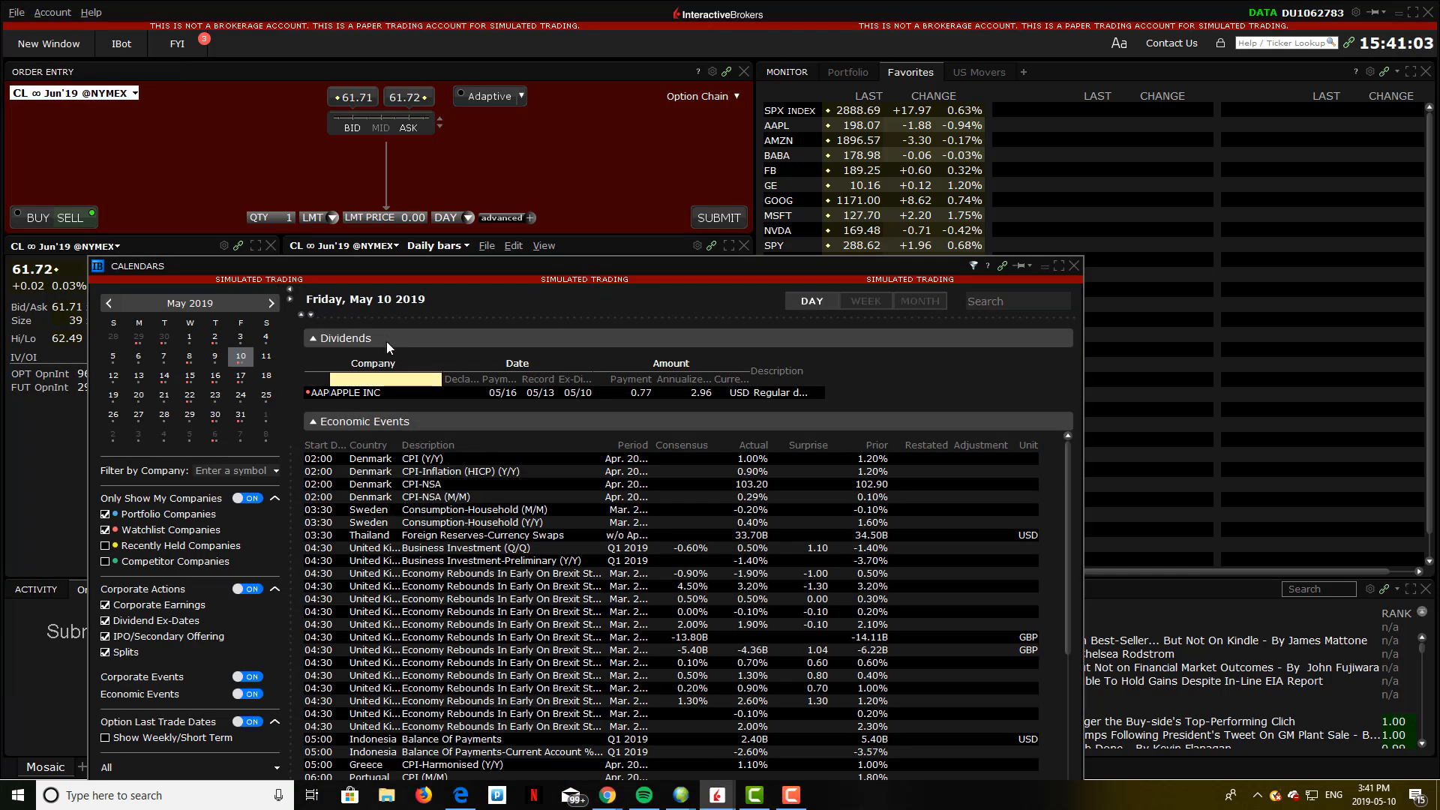
click(321, 339)
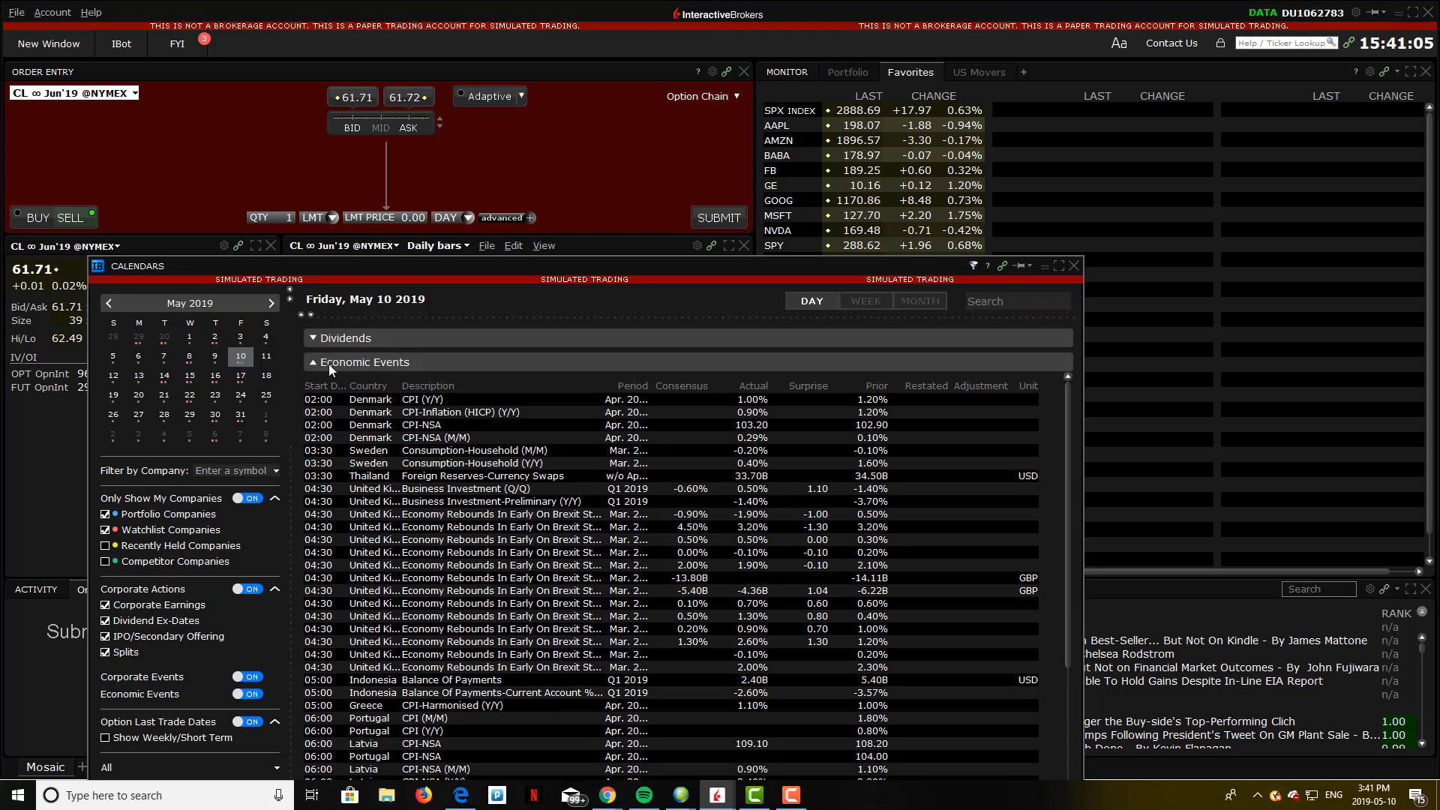
click(328, 363)
click(334, 339)
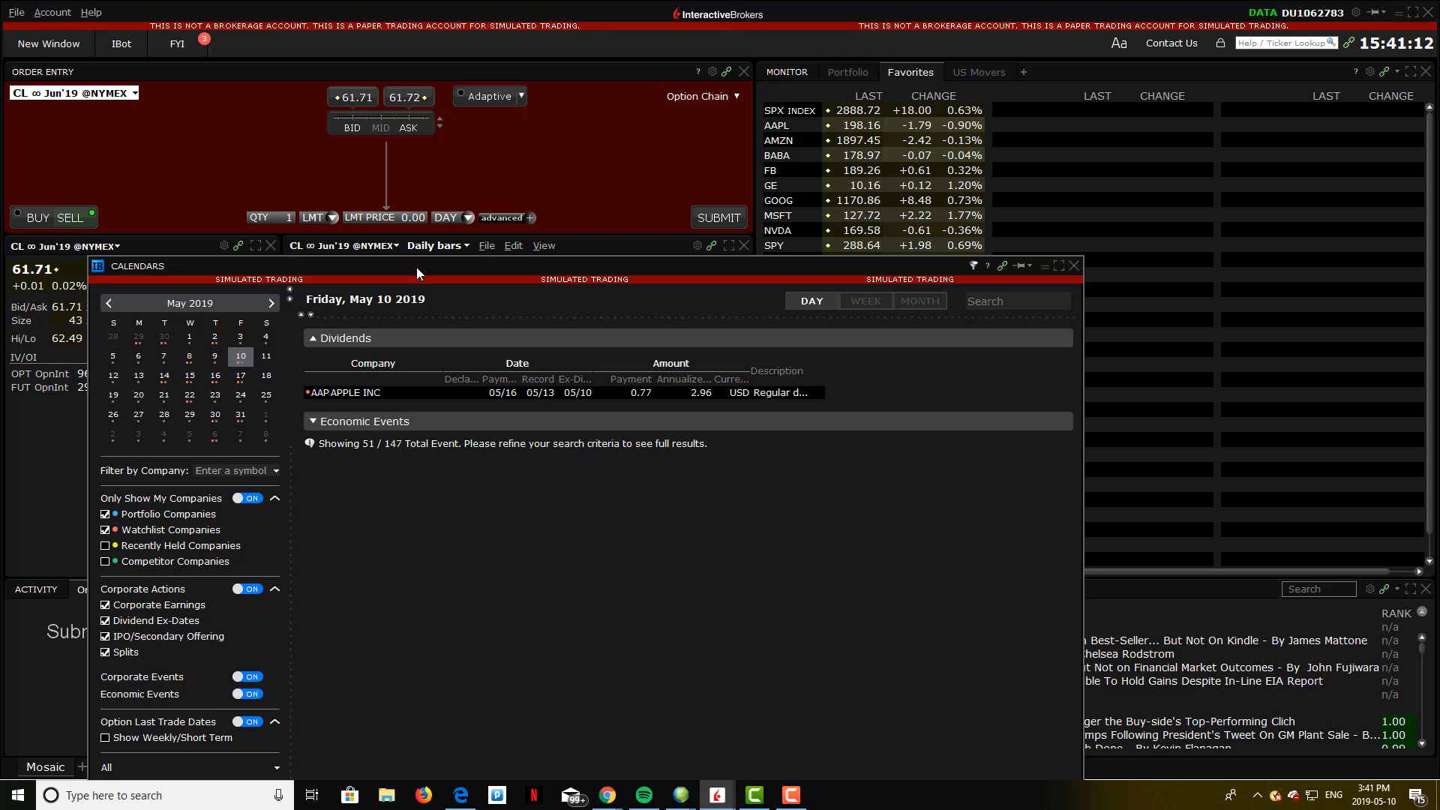
drag(417, 267, 438, 183)
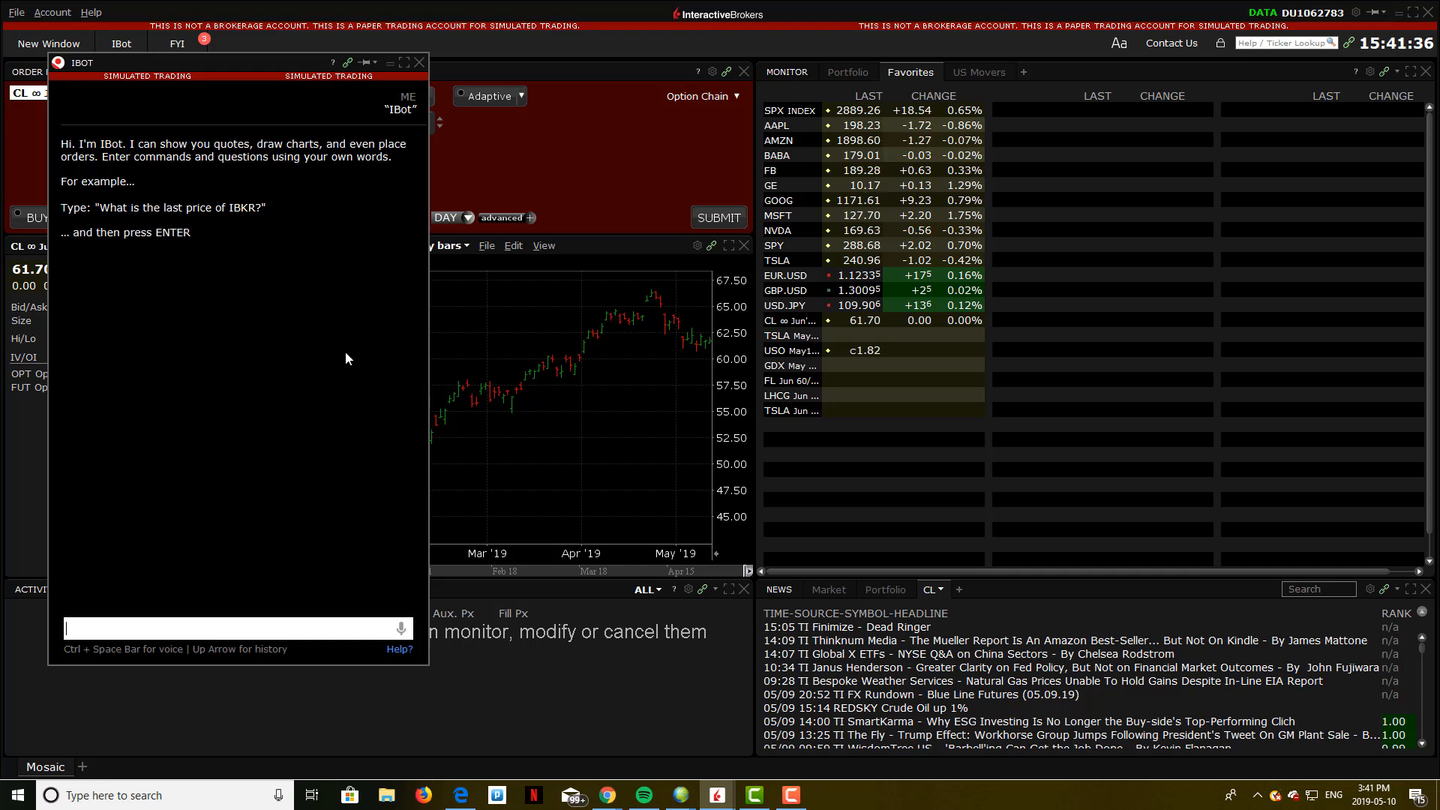
Close IBot and view the FYI notifications list.
click(419, 62)
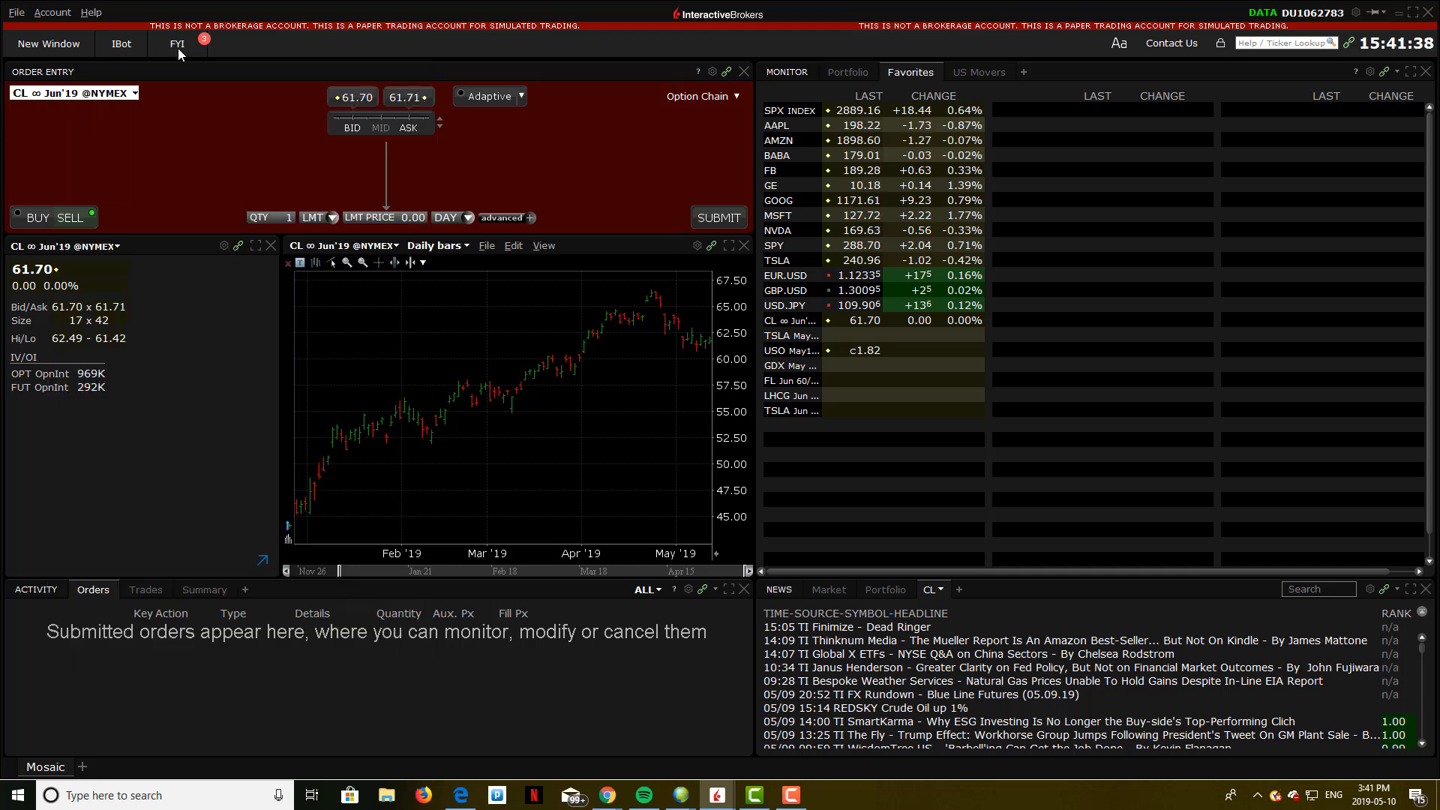
click(176, 44)
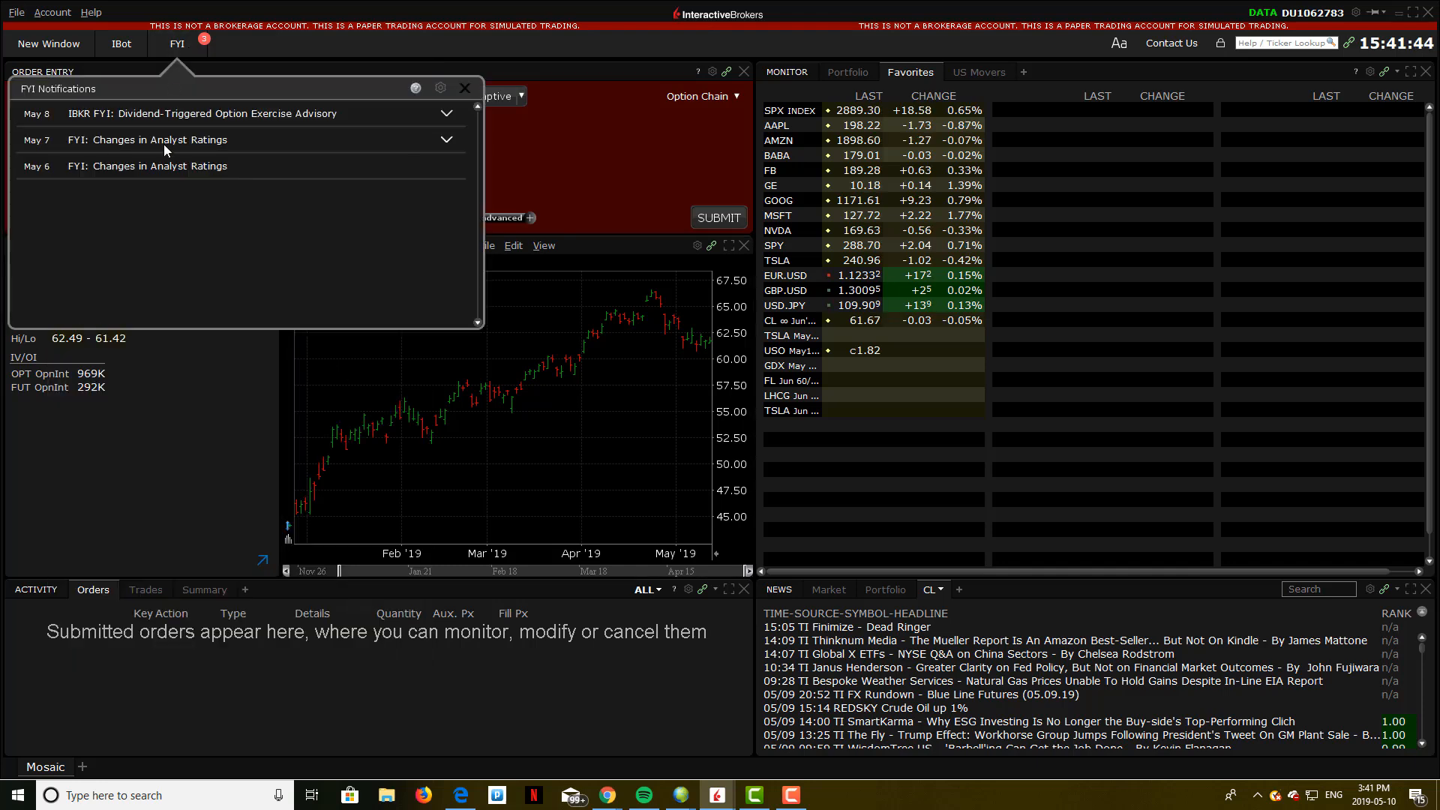
click(181, 51)
Create a new window group titled "Options Trading".
click(24, 12)
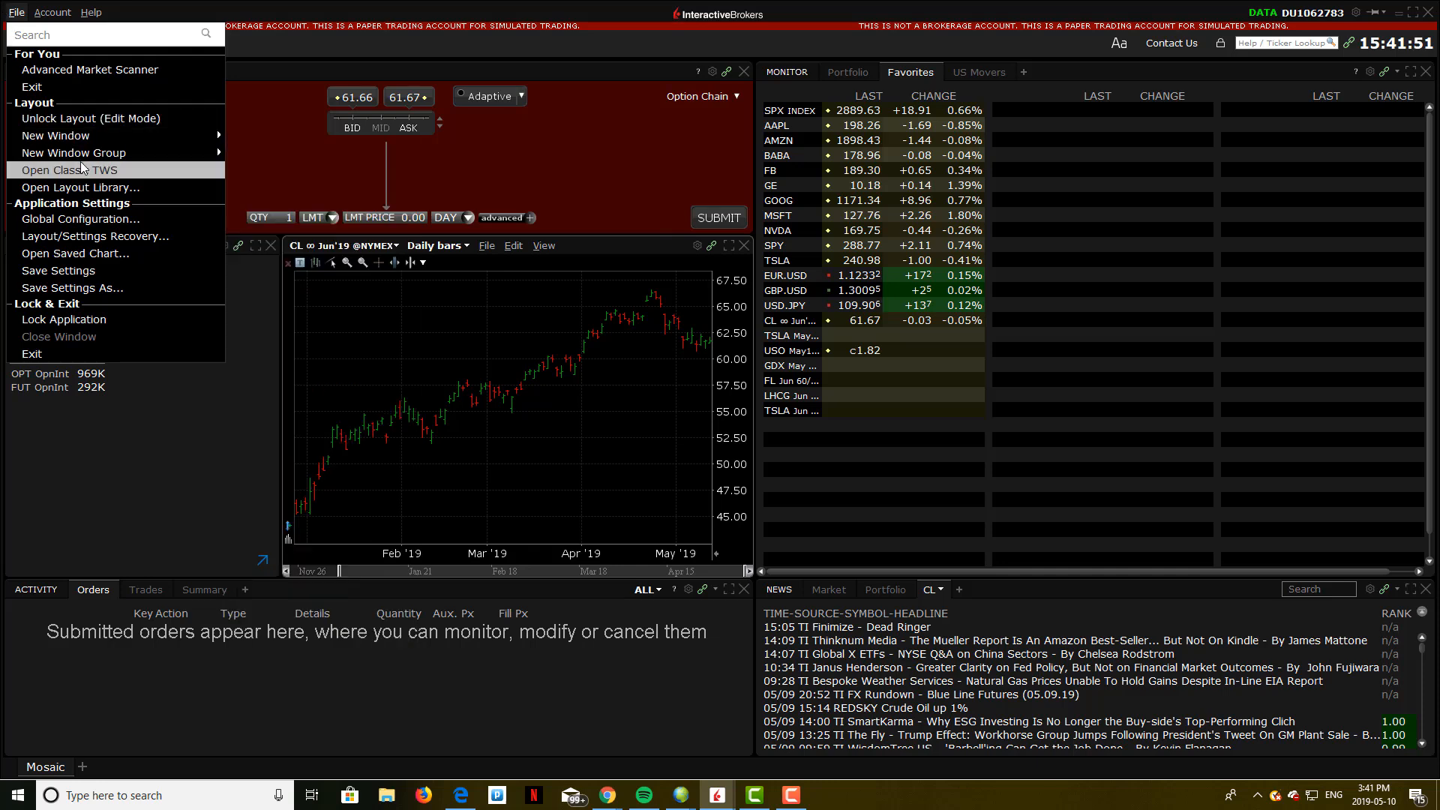
mouse_move(88, 162)
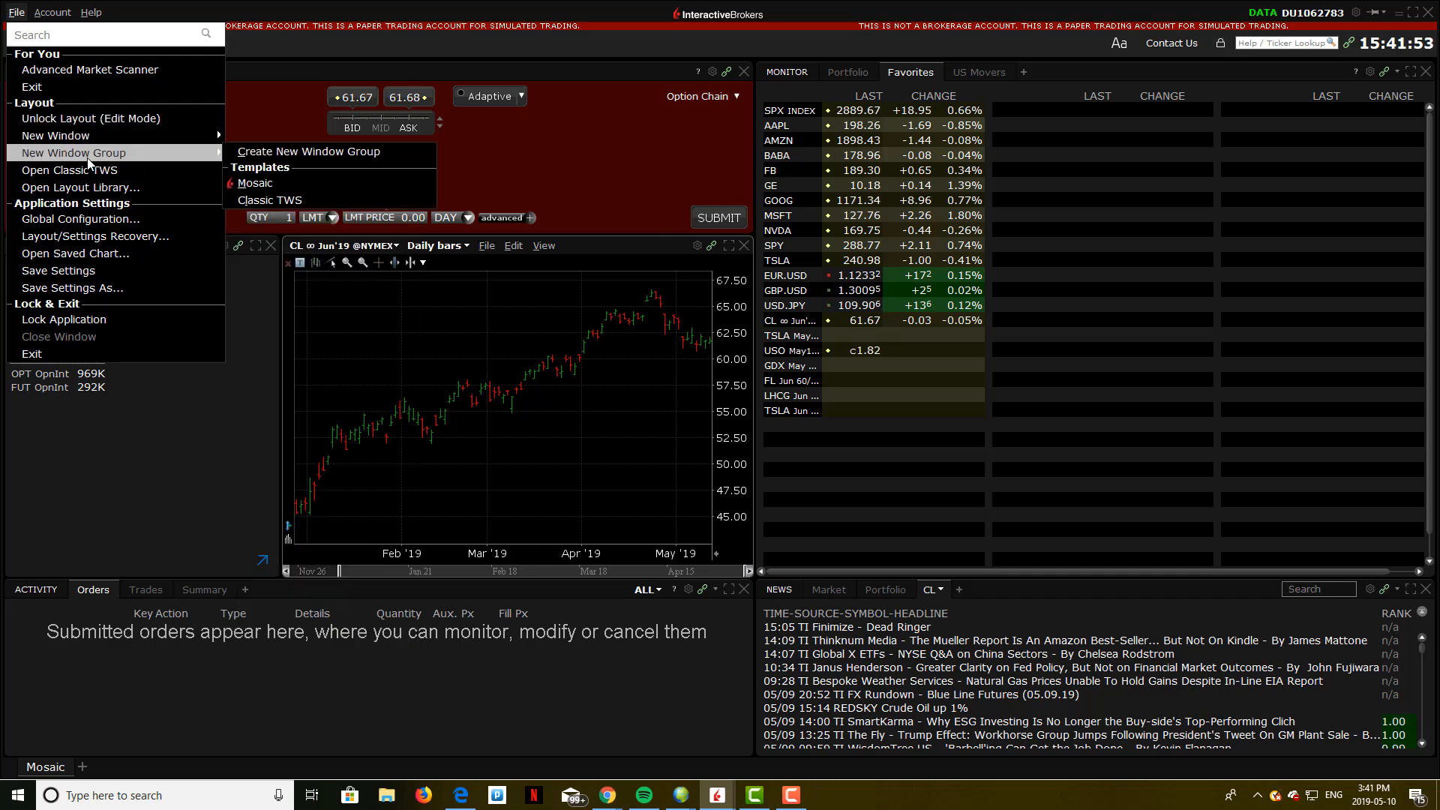
click(255, 152)
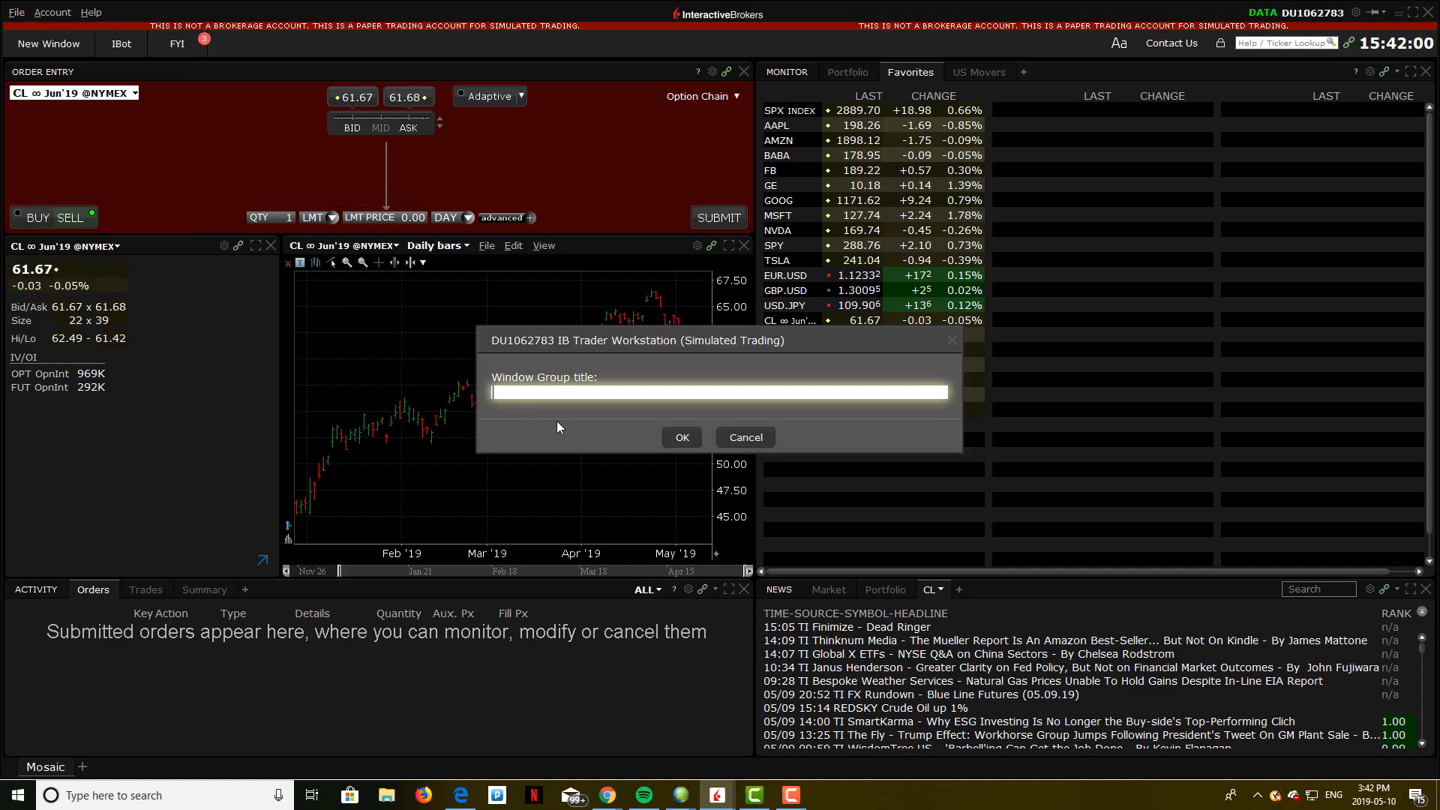
text(Options Trading)
key(Return)
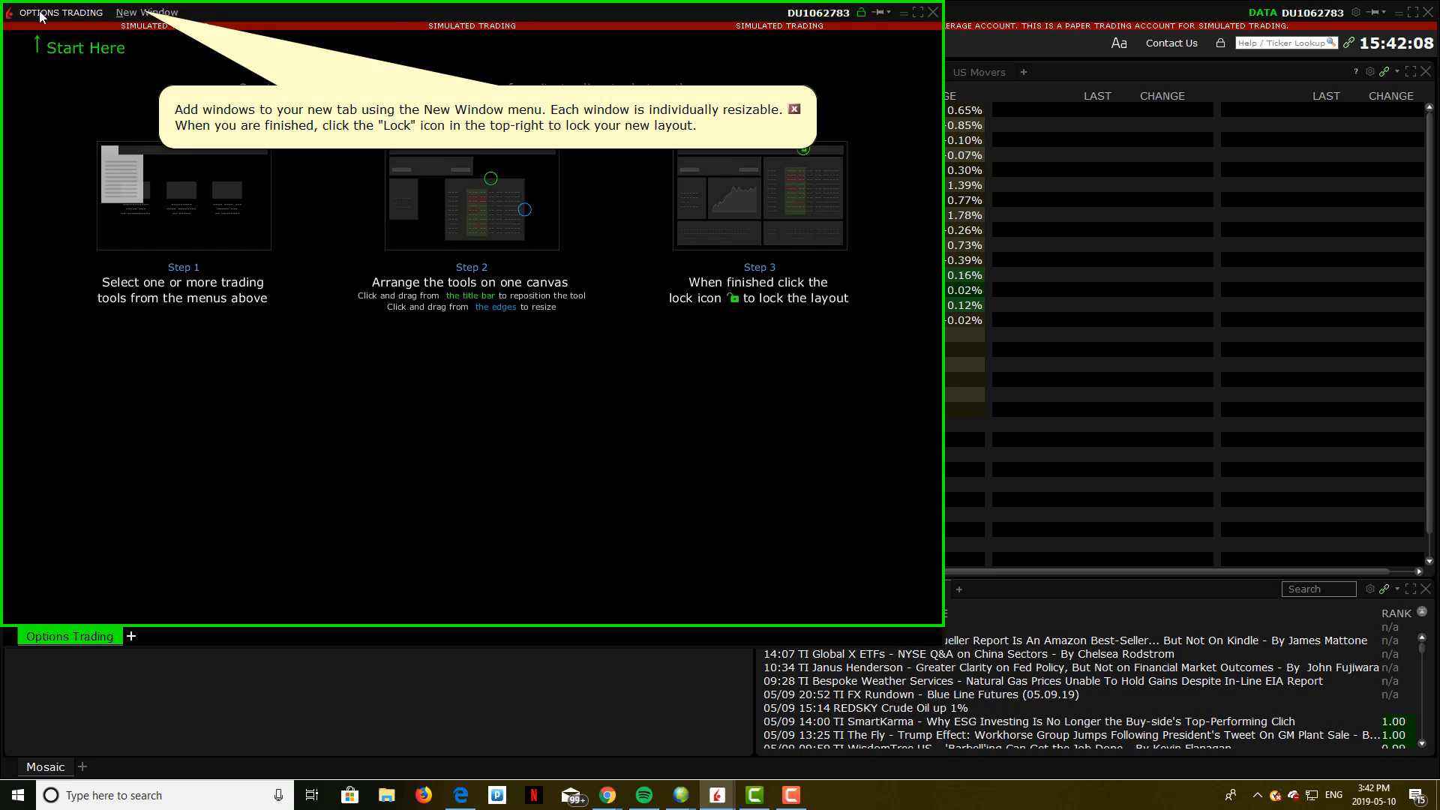
View the trading tools available for the Options Trading group, including the advanced option tools, and close the group.
drag(39, 12, 39, 12)
click(128, 14)
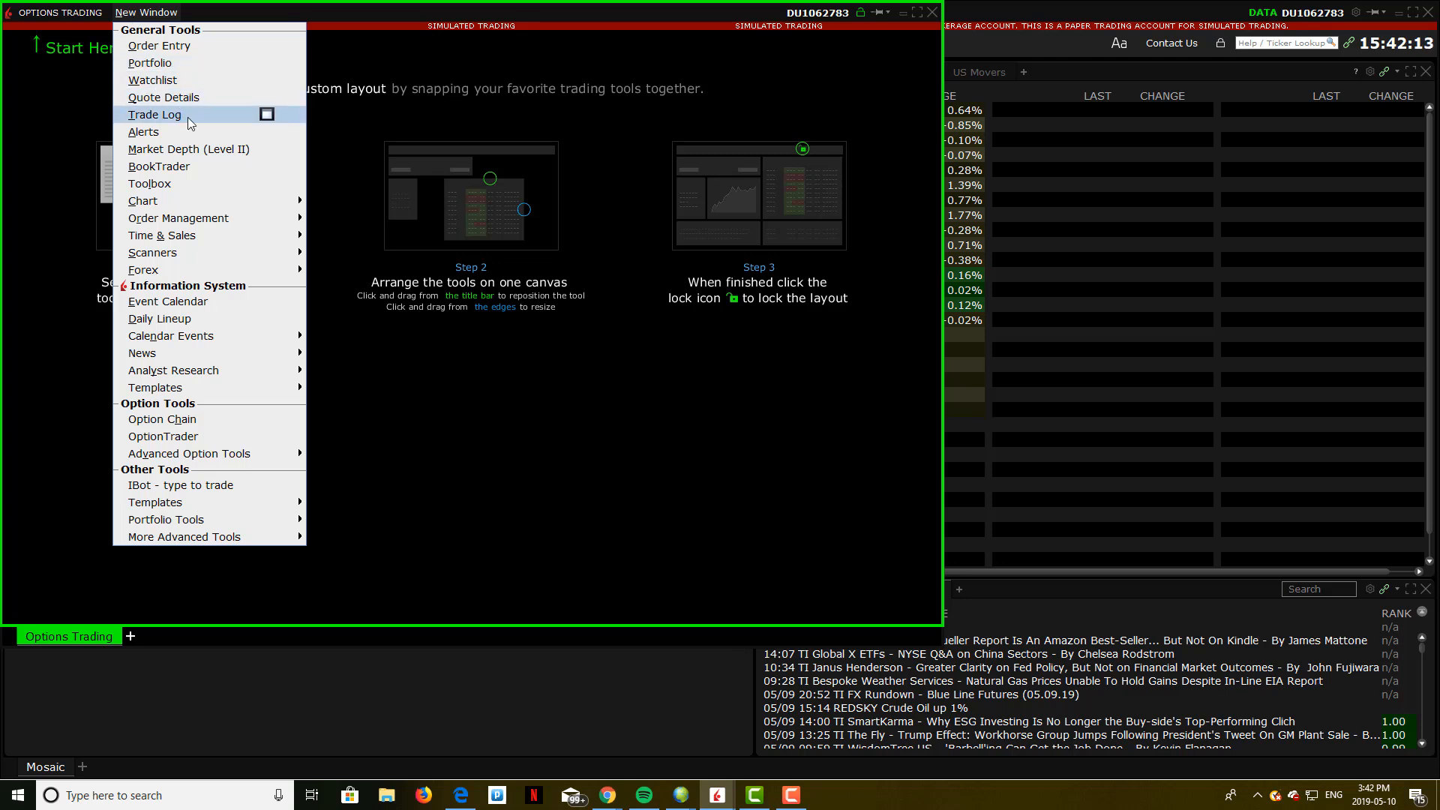
mouse_move(212, 207)
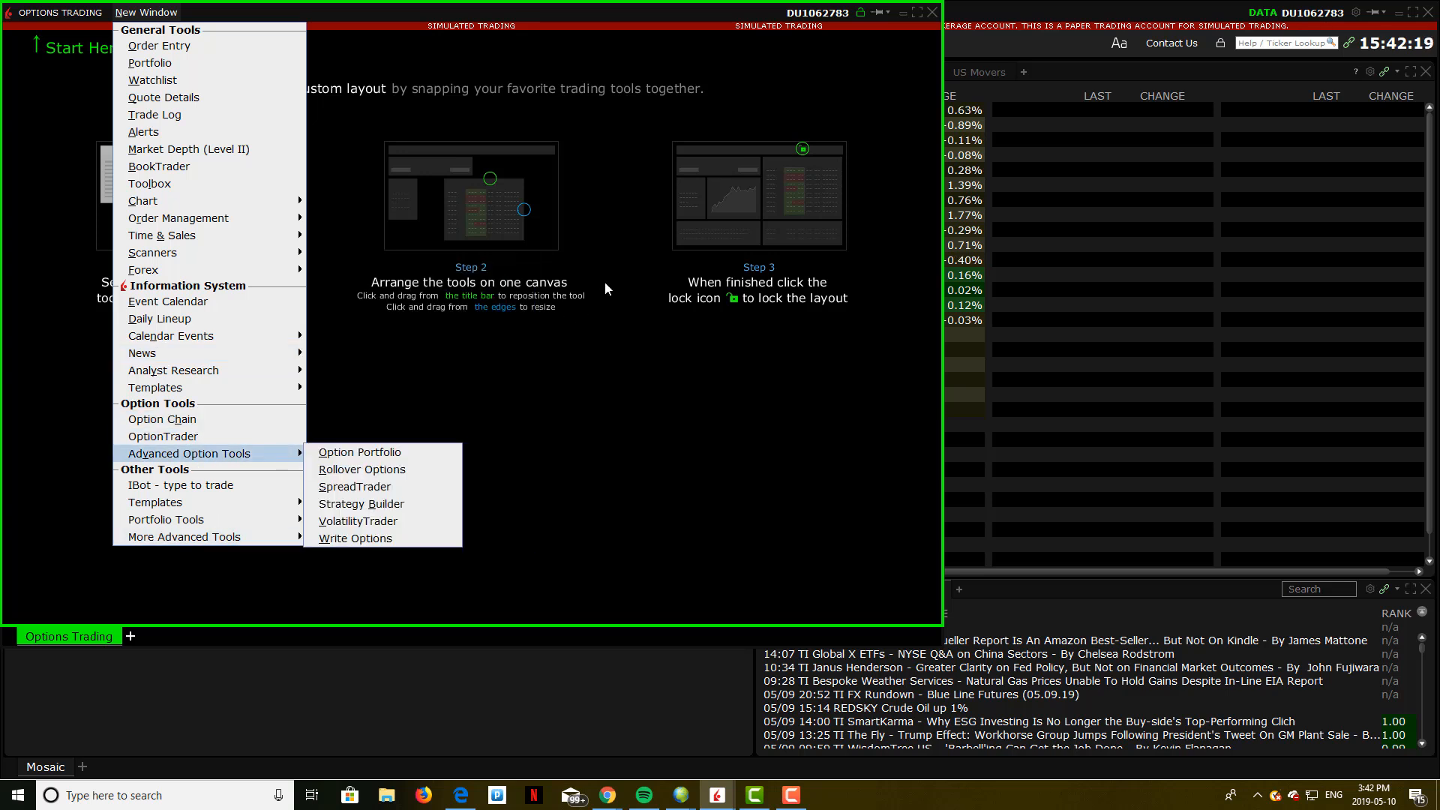
click(578, 375)
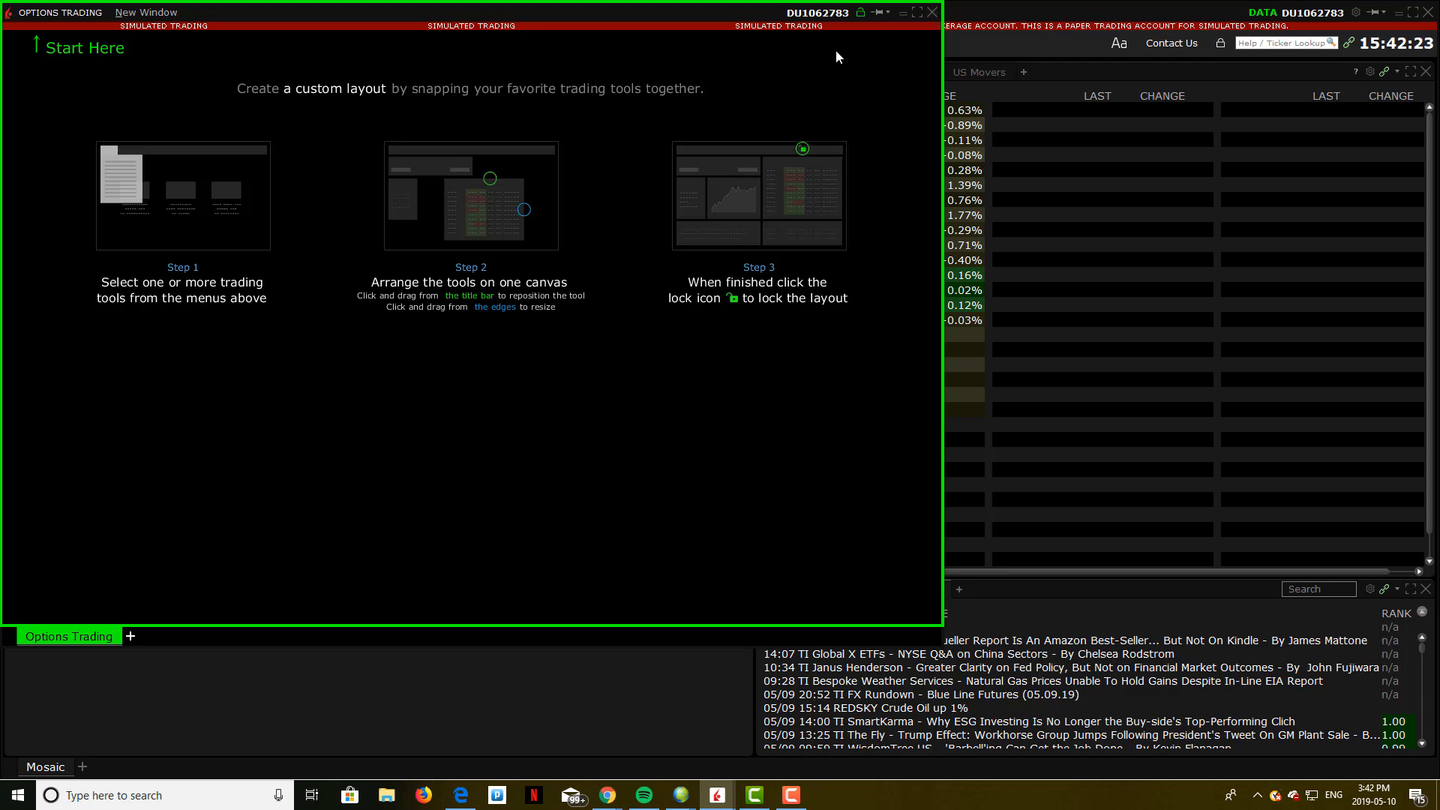
click(931, 12)
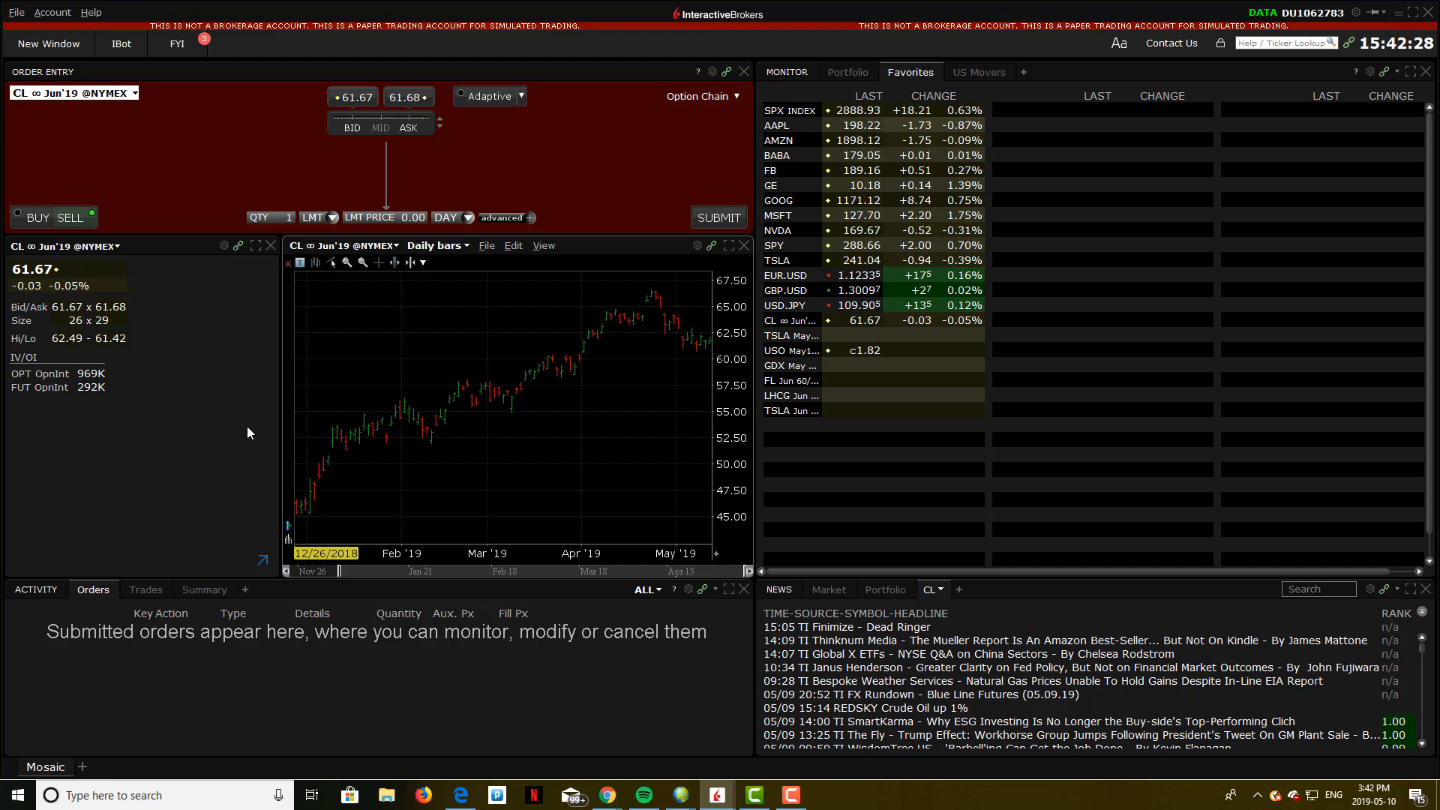
View the account management, reporting and funds or position transfer options.
click(48, 44)
click(53, 13)
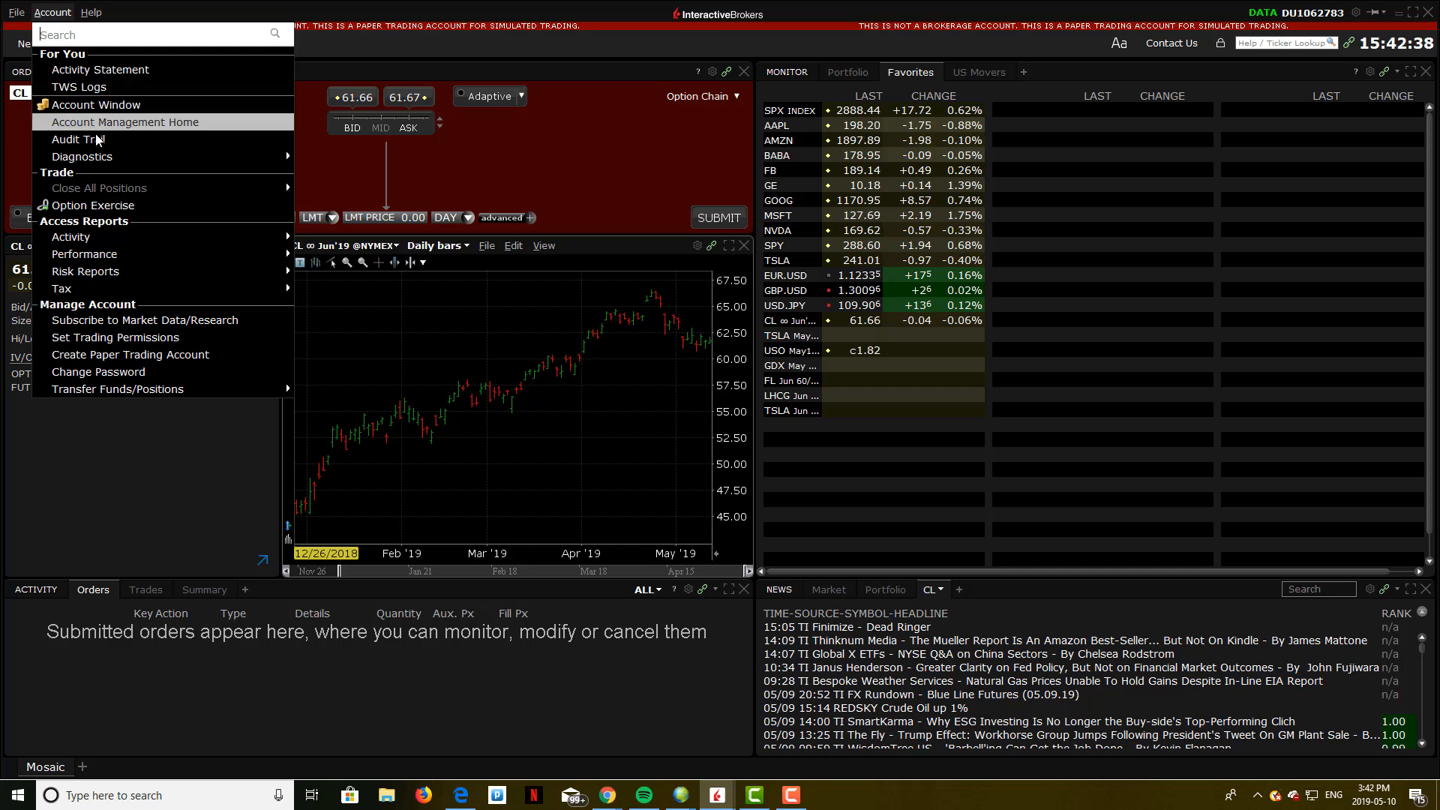
mouse_move(150, 396)
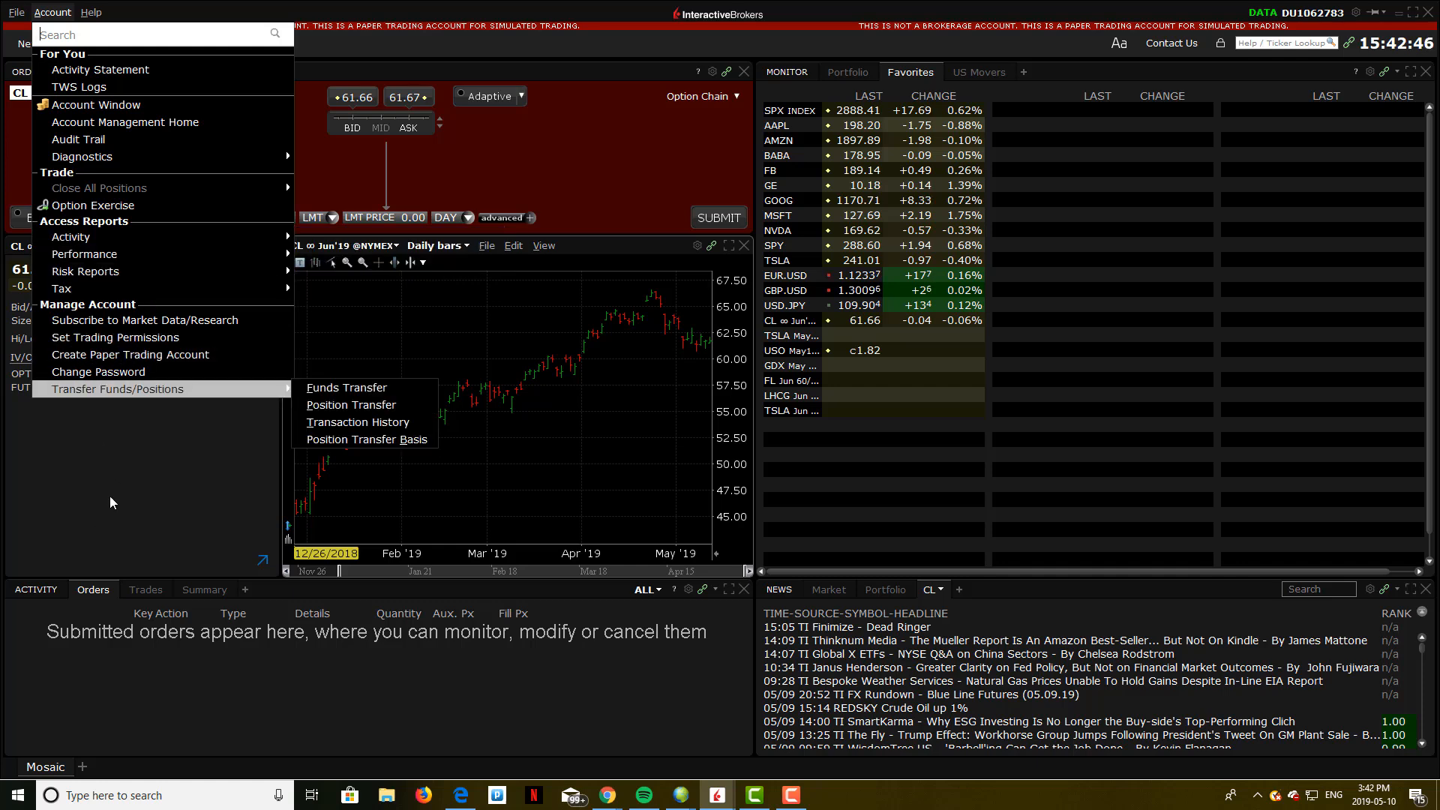
click(39, 445)
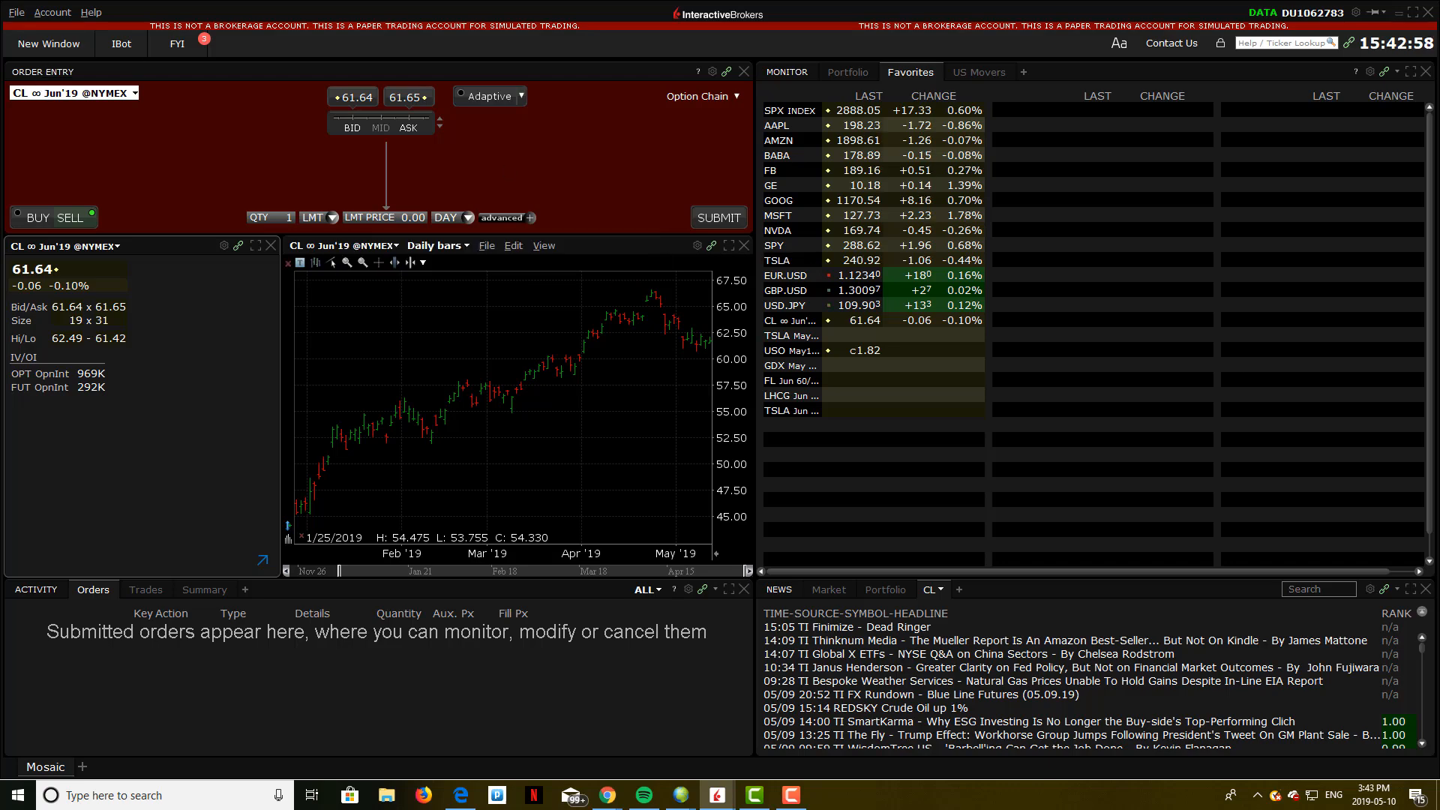
View the CL calls and puts option chain in a separate window.
drag(0, 205, 272, 69)
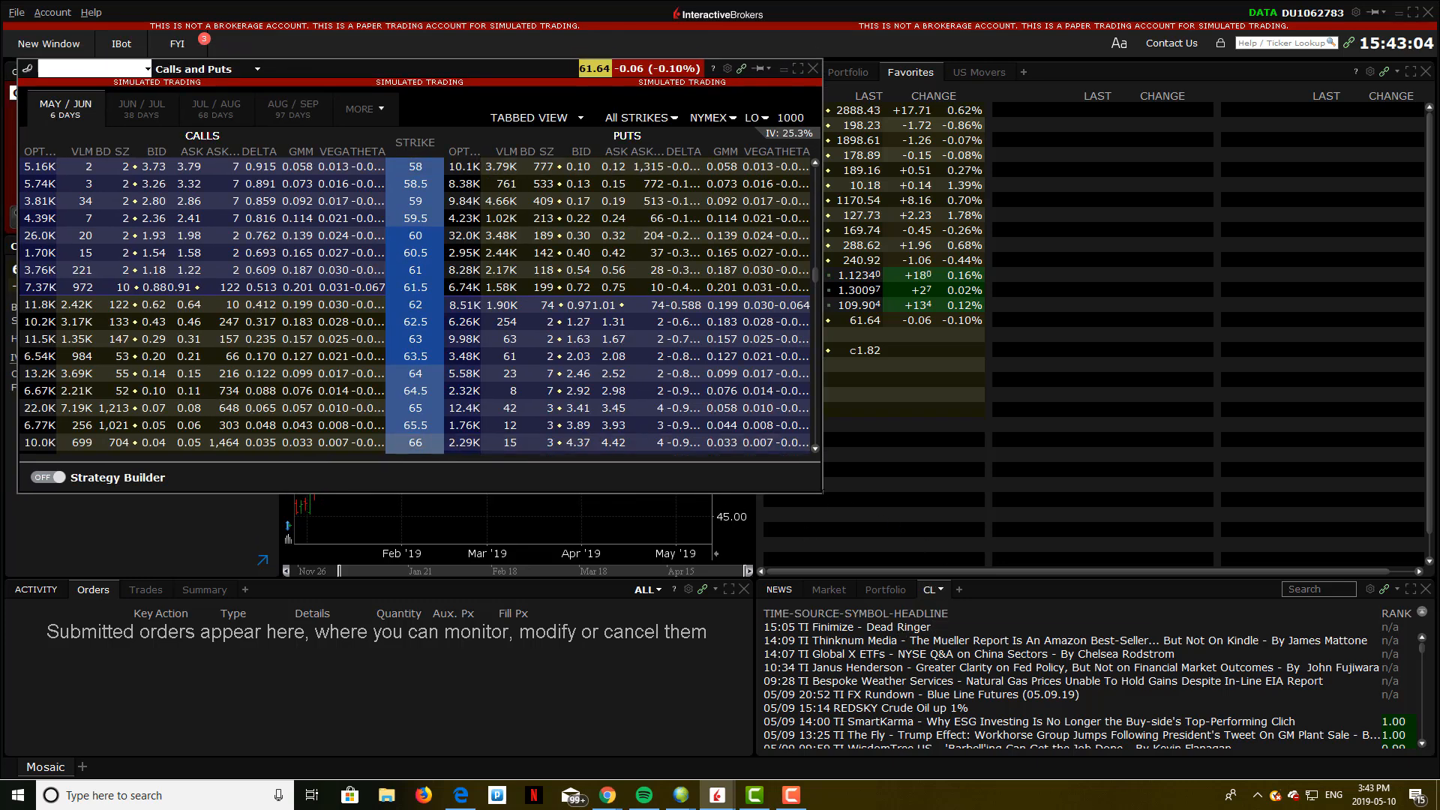
click(825, 496)
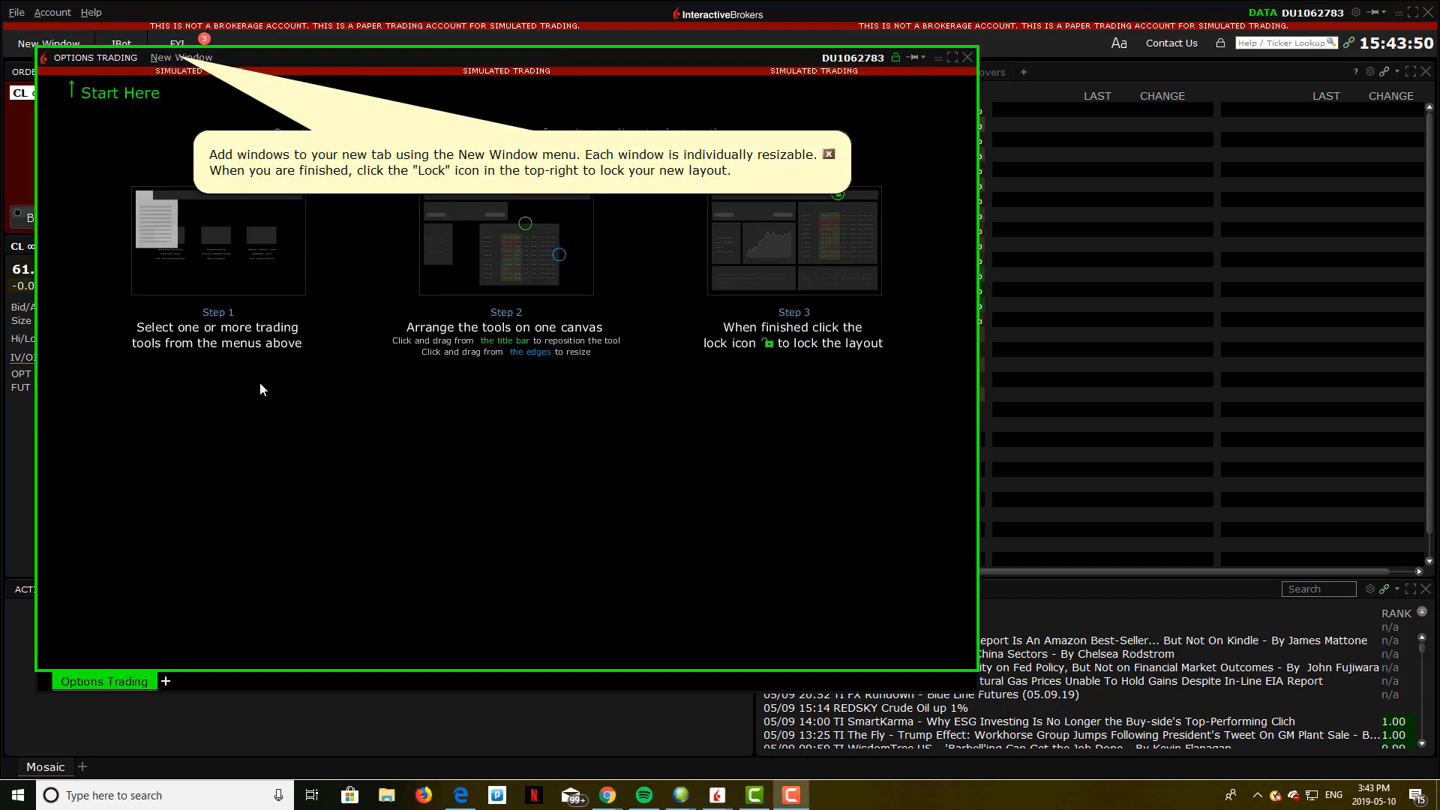
Add a chart to the empty Options Trading window group.
click(180, 61)
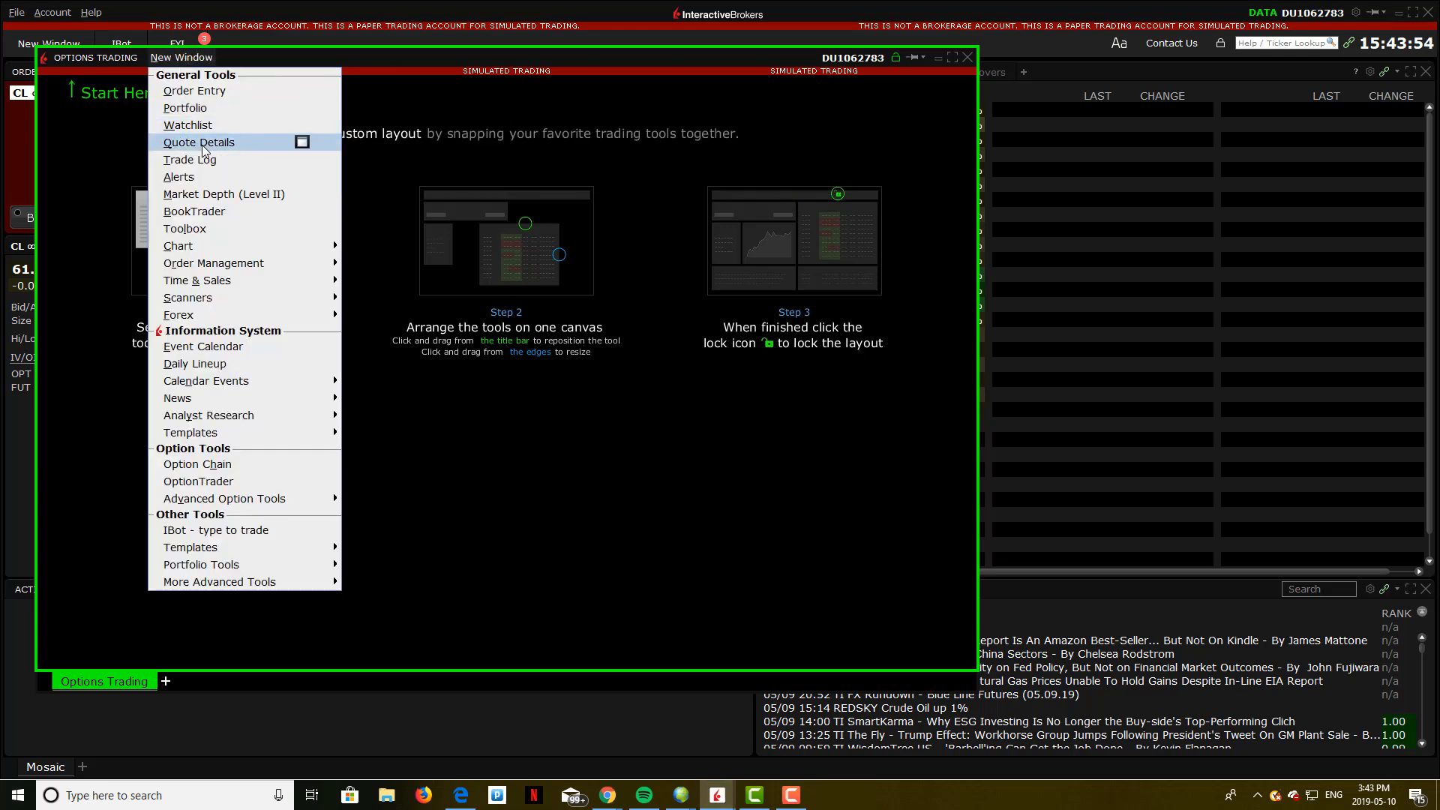
mouse_move(268, 252)
click(367, 245)
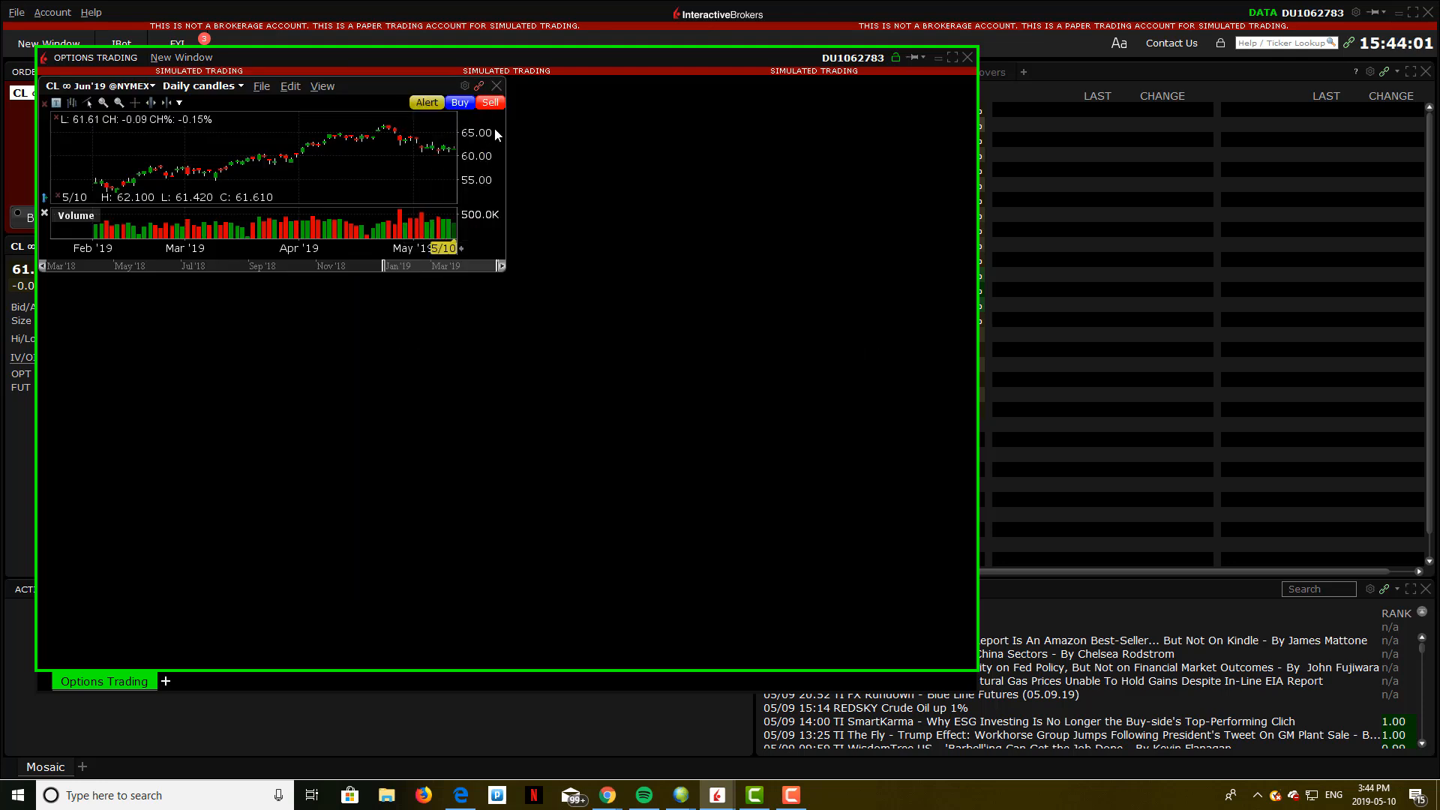
Add an option chain beside the chart and switch on its Strategy Builder.
click(164, 62)
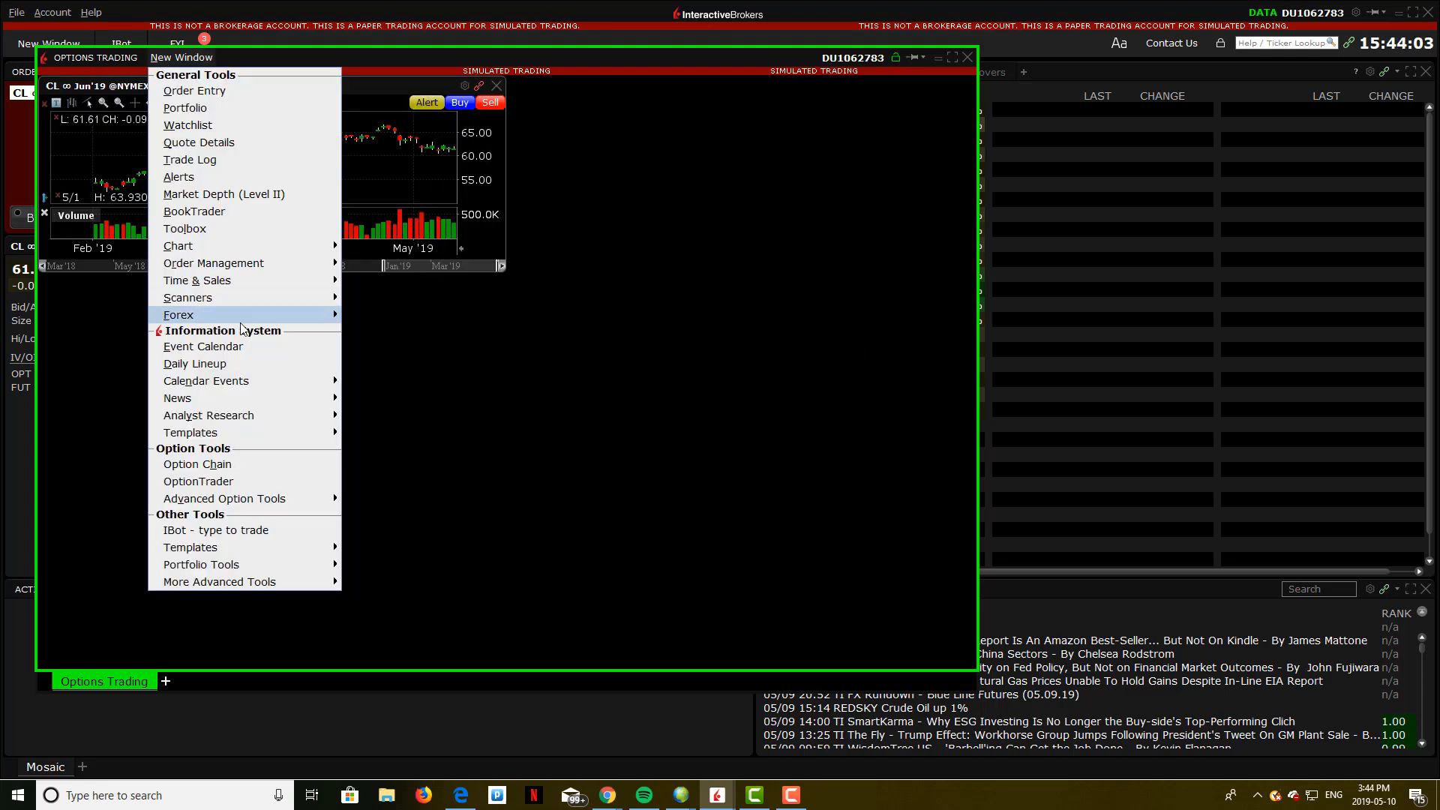
click(295, 465)
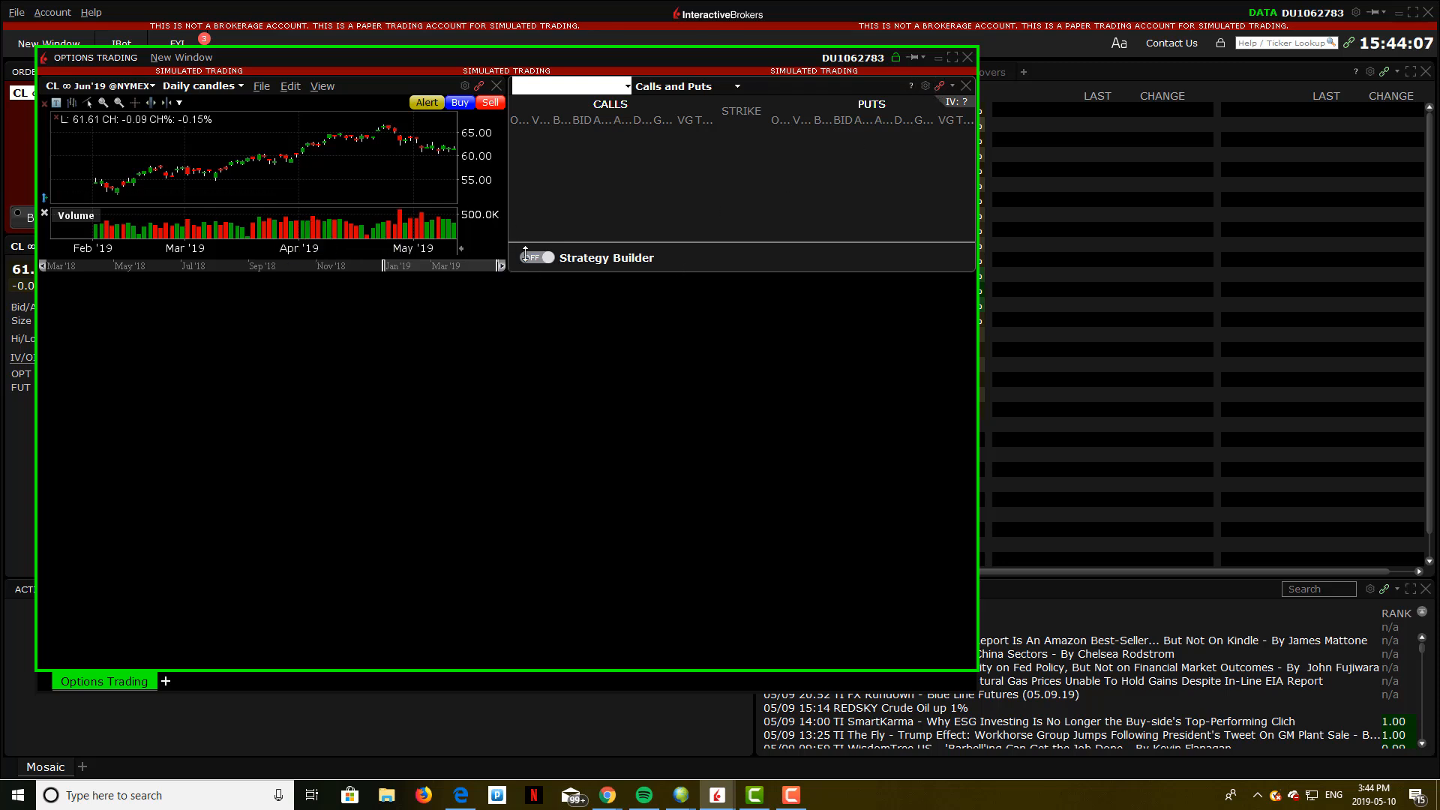
click(536, 259)
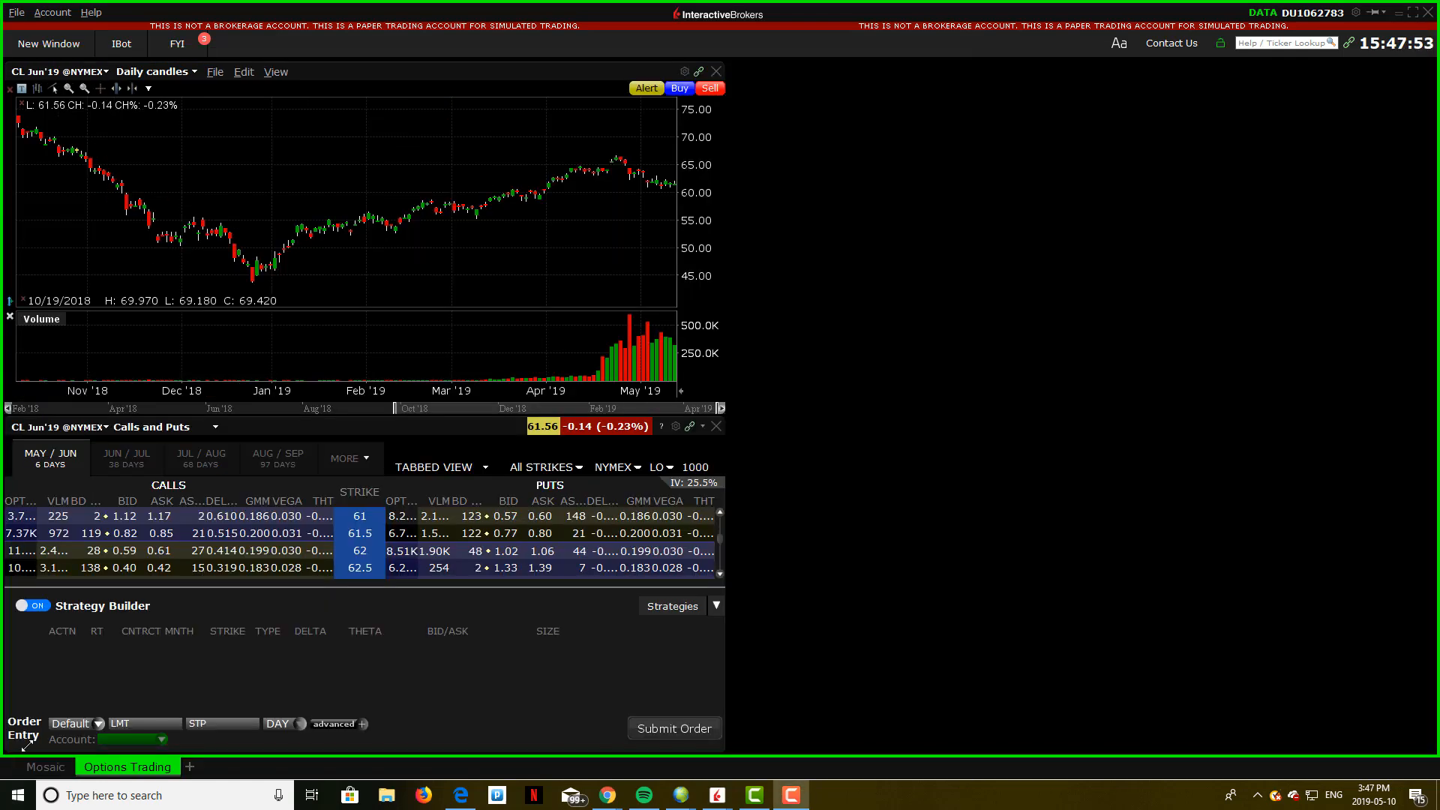
Open the CL chart's link group choices and add an Option Volume by Strike window to the layout.
click(699, 75)
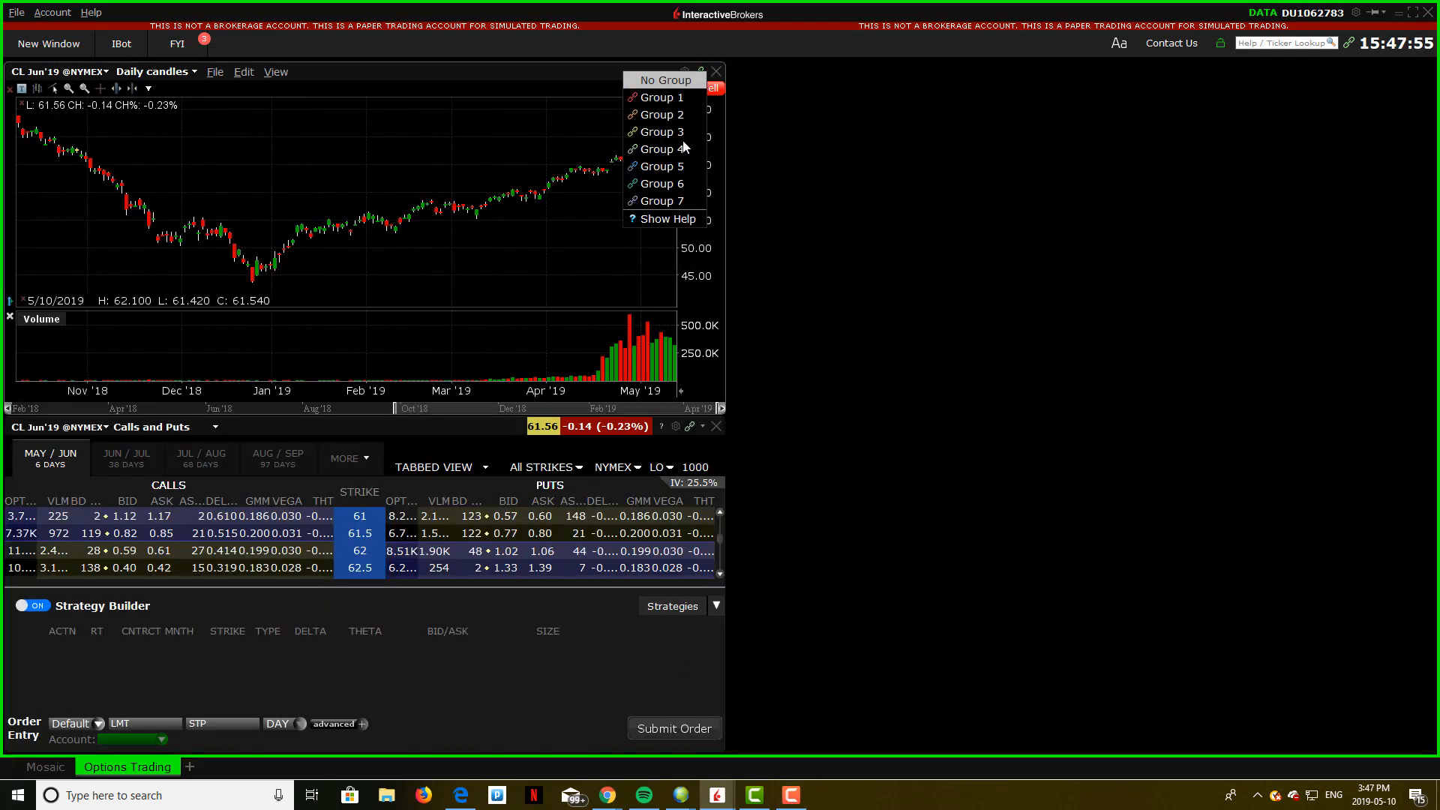
click(49, 44)
mouse_move(84, 581)
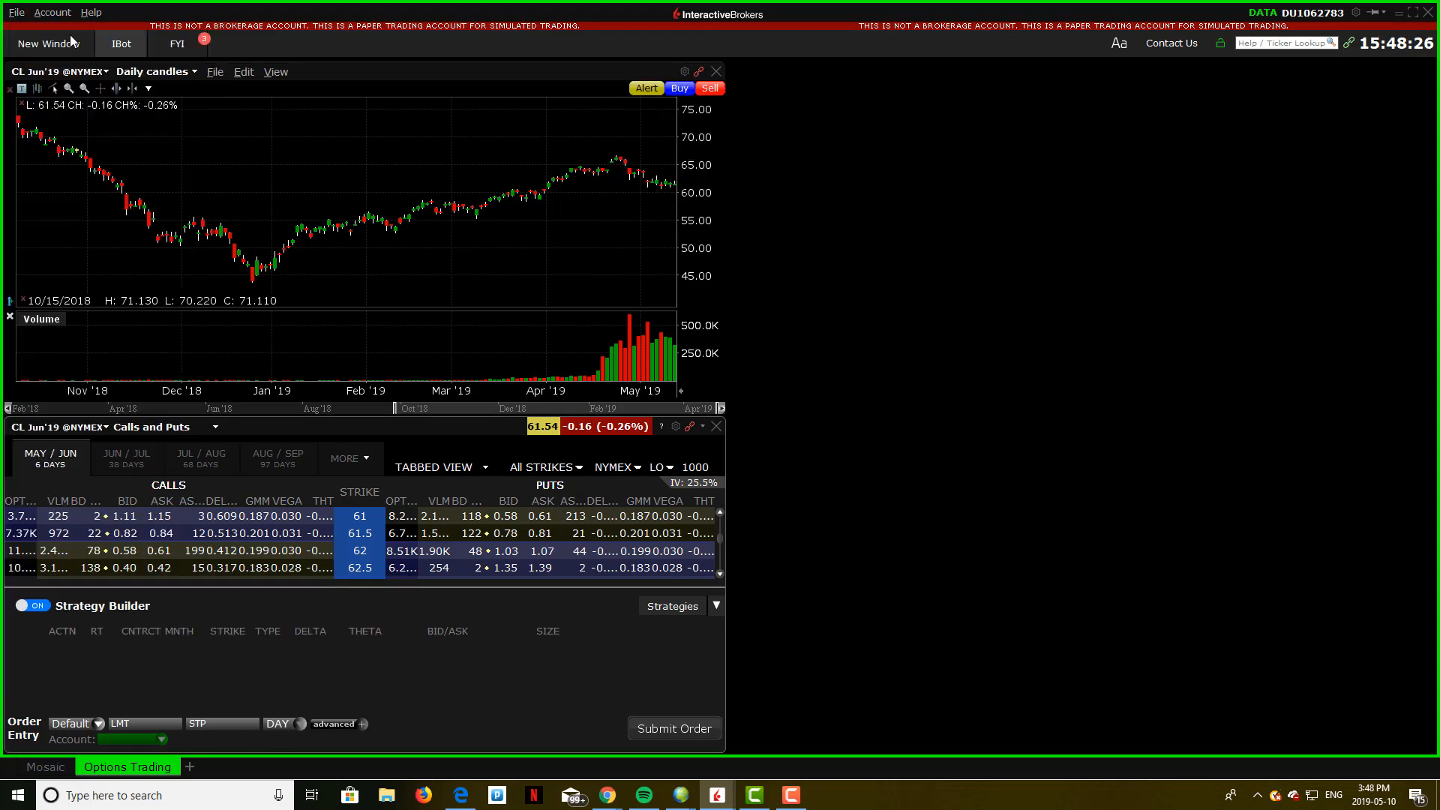
click(73, 45)
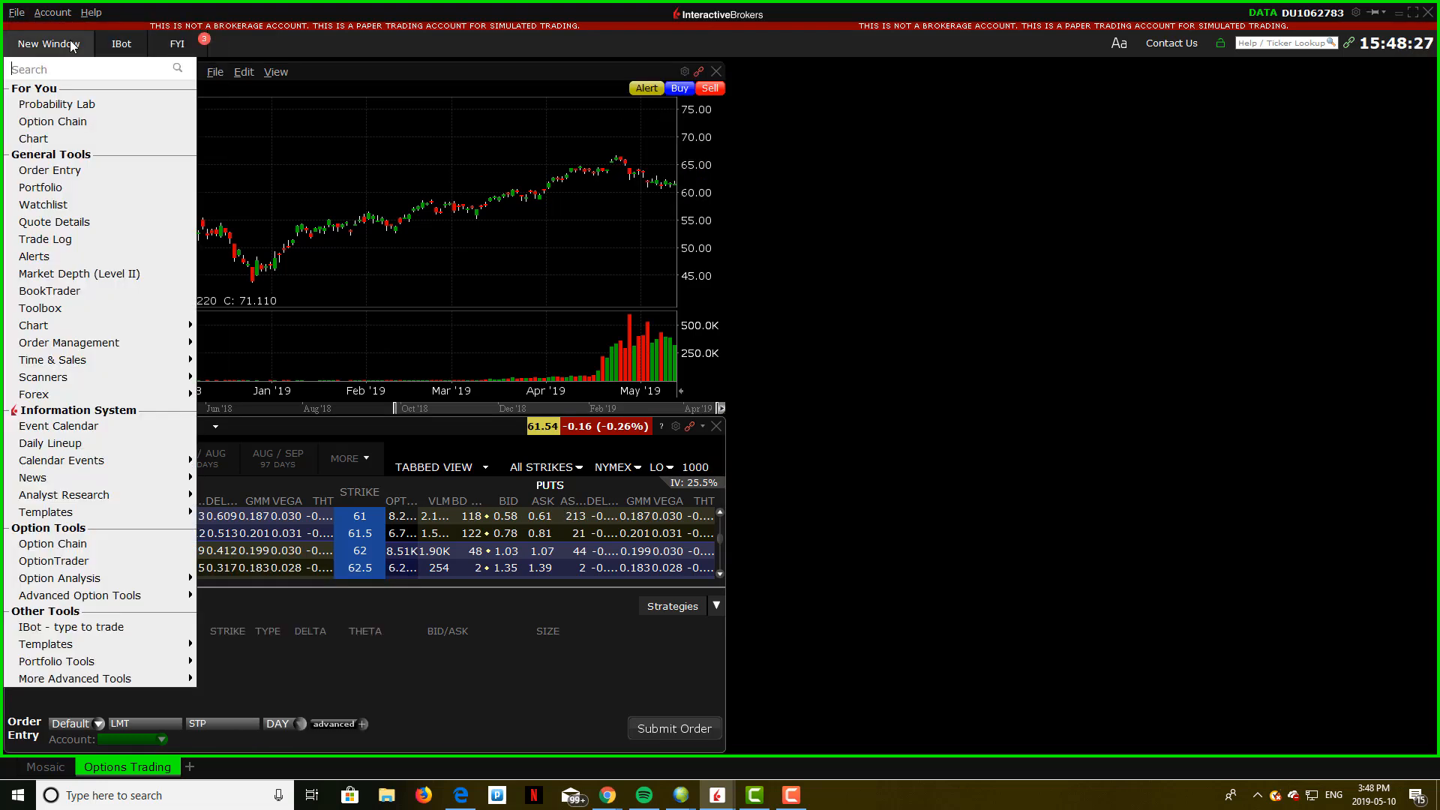
mouse_move(90, 578)
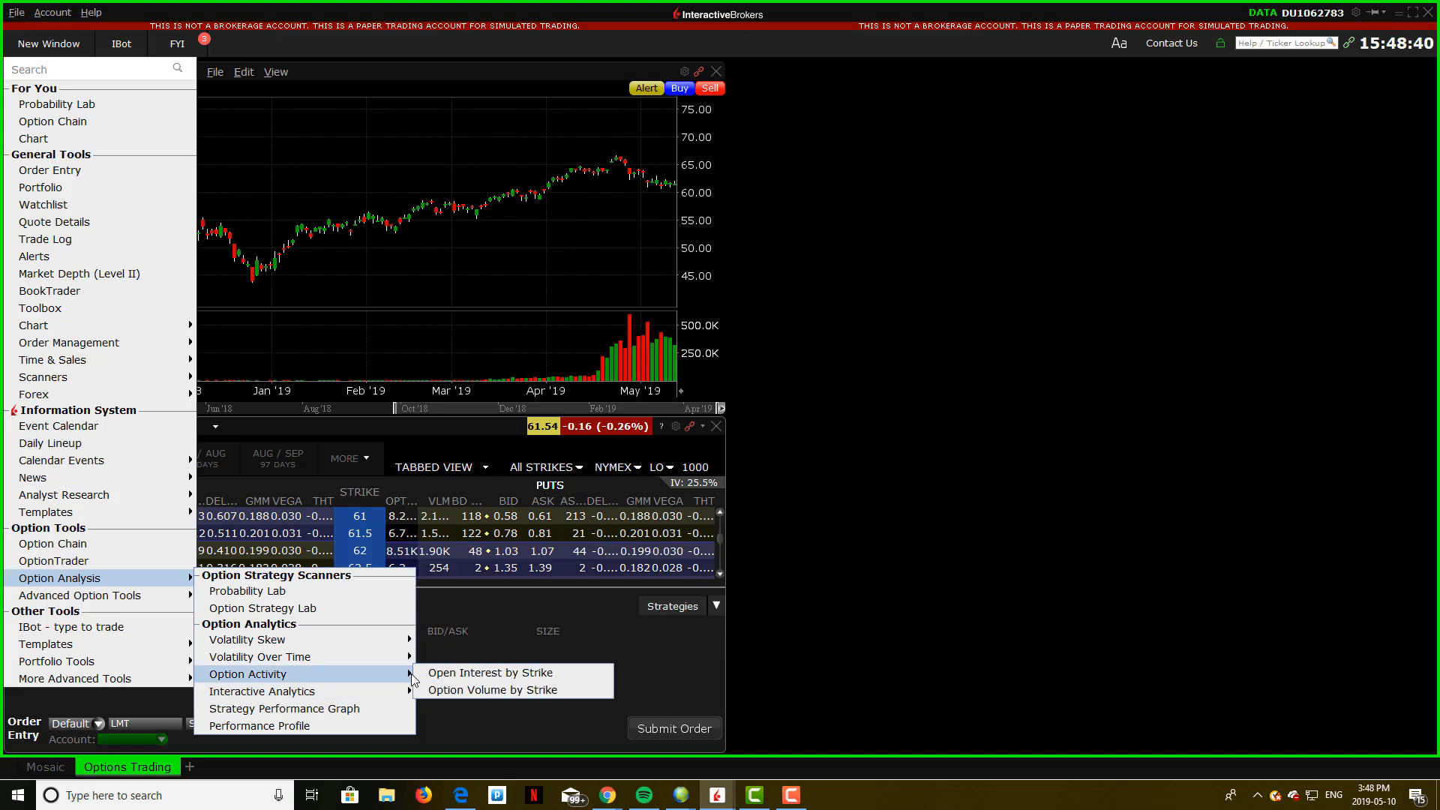
click(438, 688)
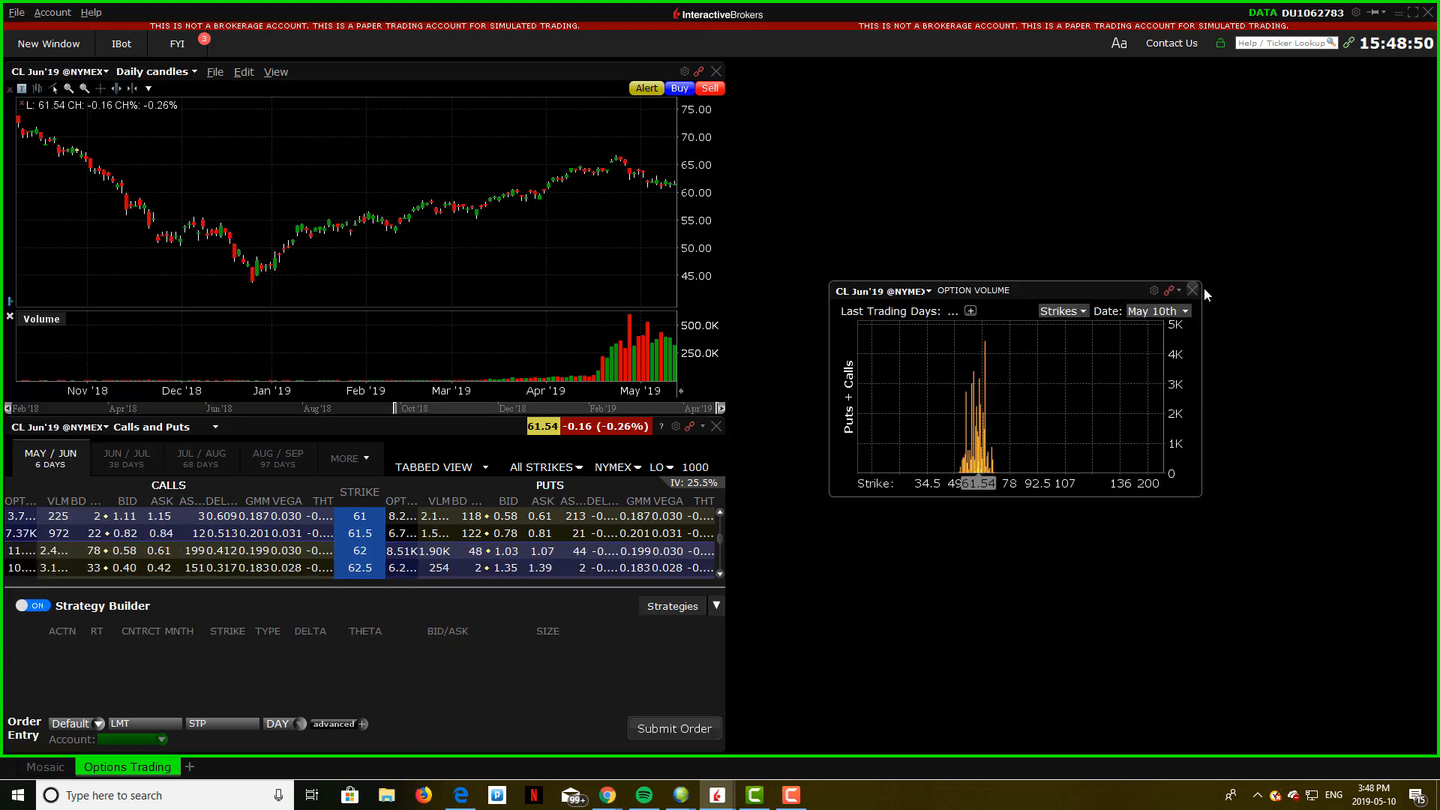
Enlarge the Option Volume window and arrange the layout with it below the price chart and the option chain beside them.
drag(1201, 284, 1351, 116)
drag(1192, 122, 622, 88)
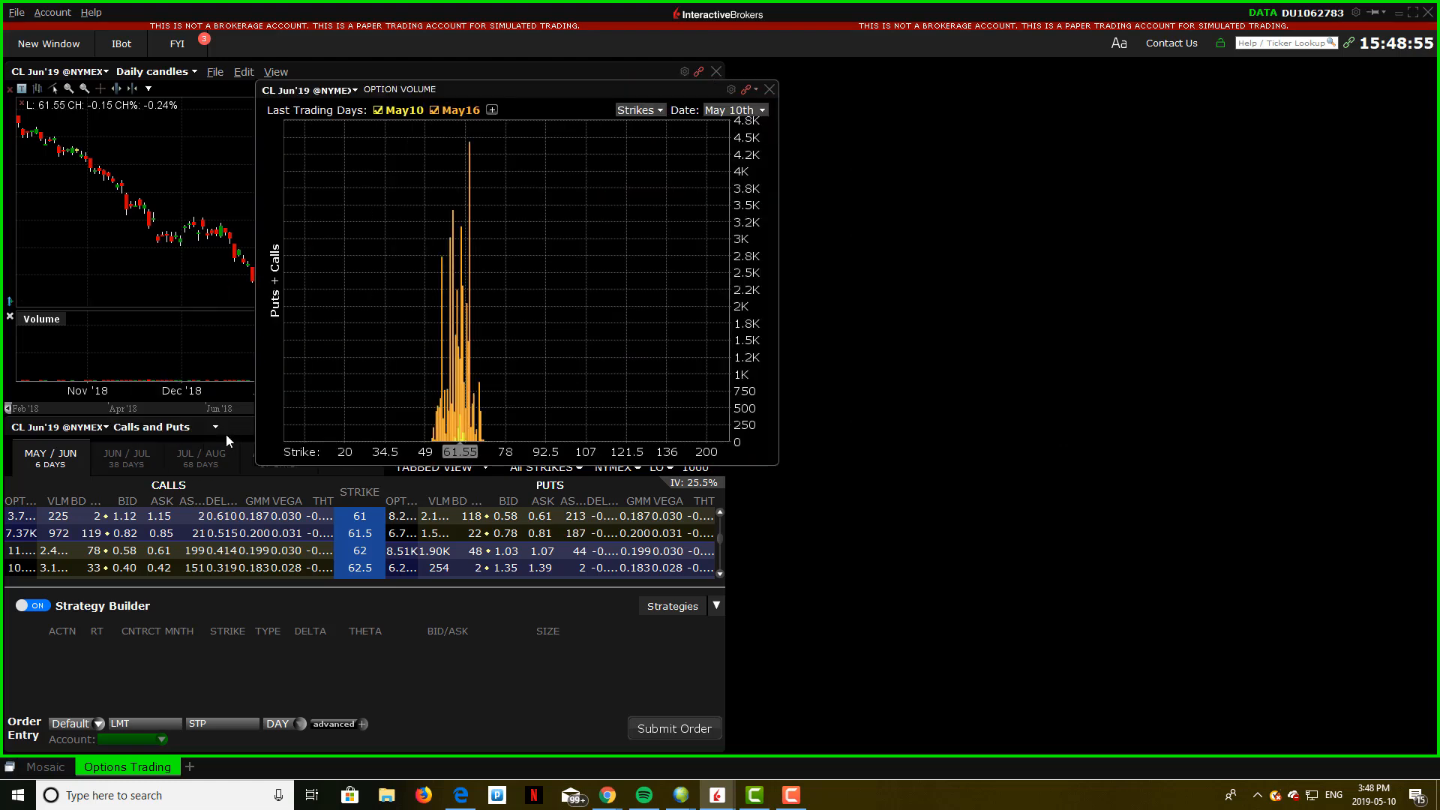
drag(598, 471, 953, 85)
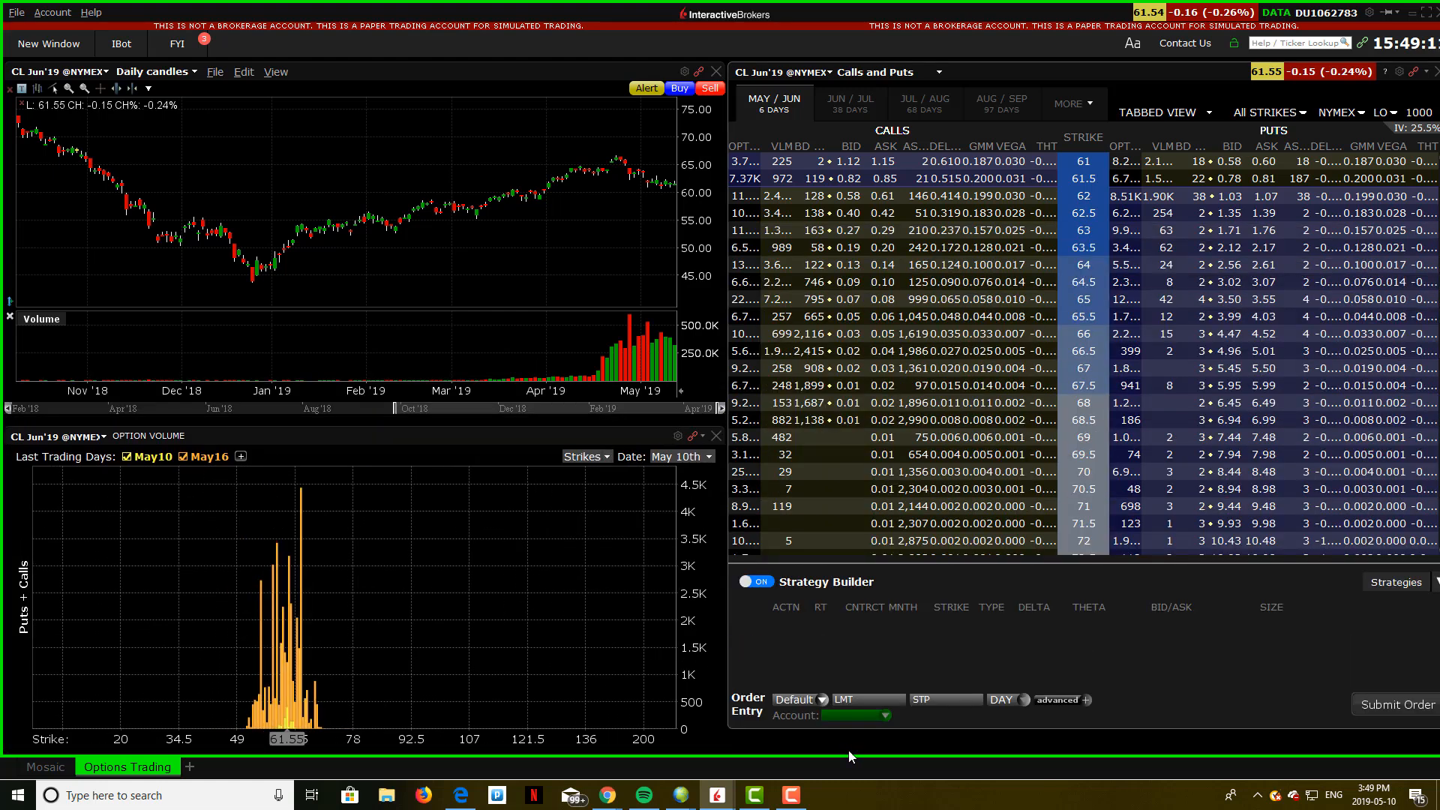
Load AAPL in the price chart and its linked option windows.
click(33, 68)
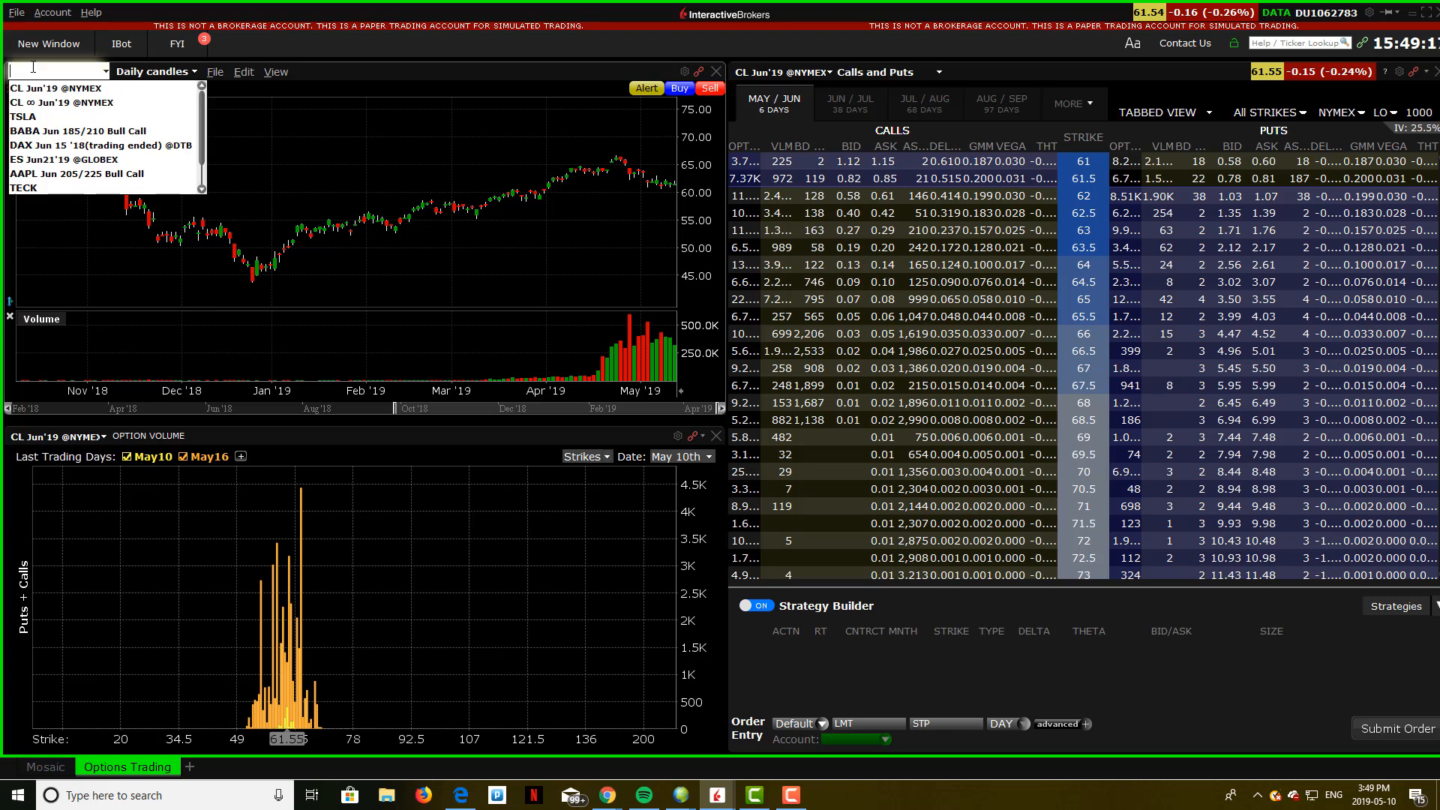
text(AAPL)
key(Return)
click(112, 98)
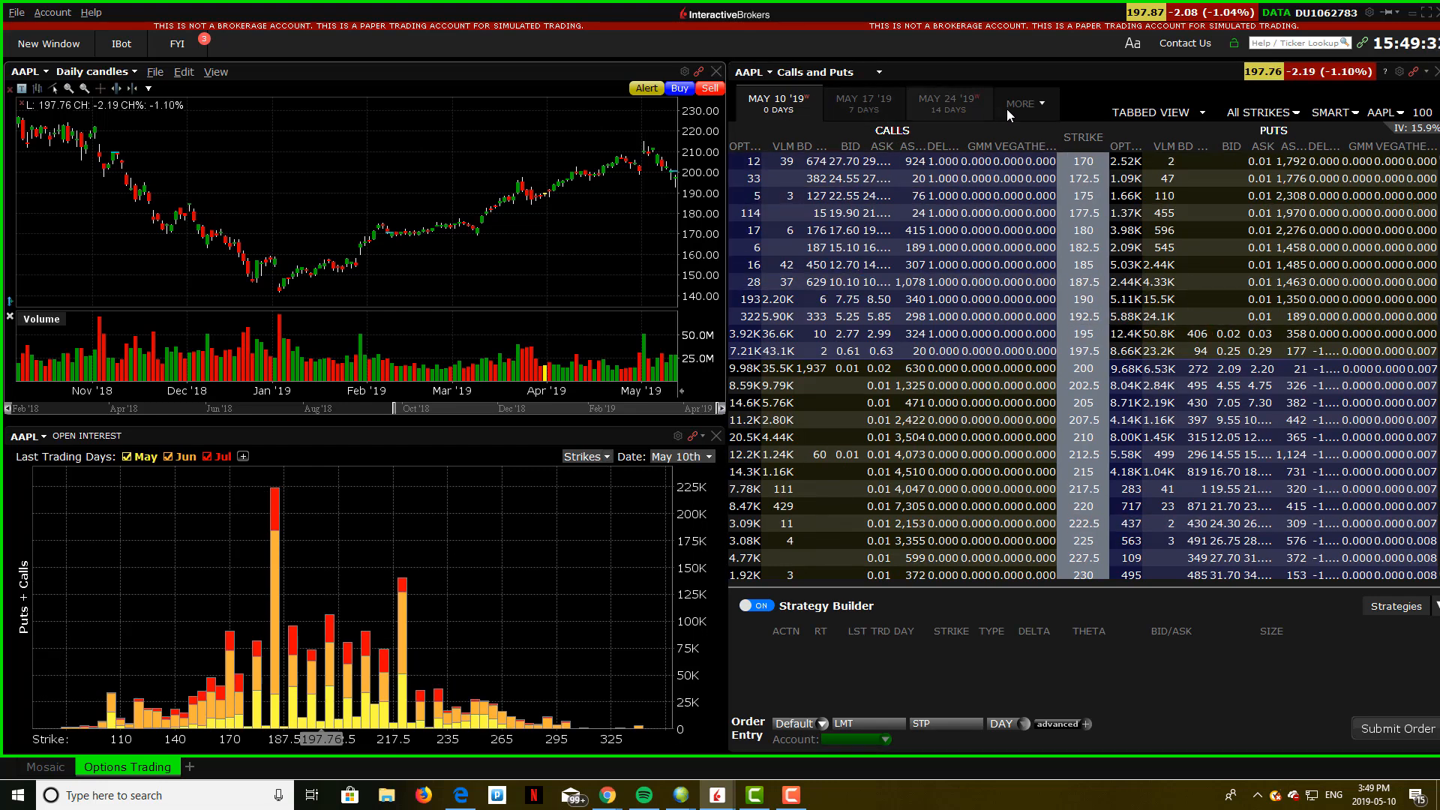
Show the AAPL option chain for the JUN 28 '19 expiration.
click(1008, 106)
click(1035, 241)
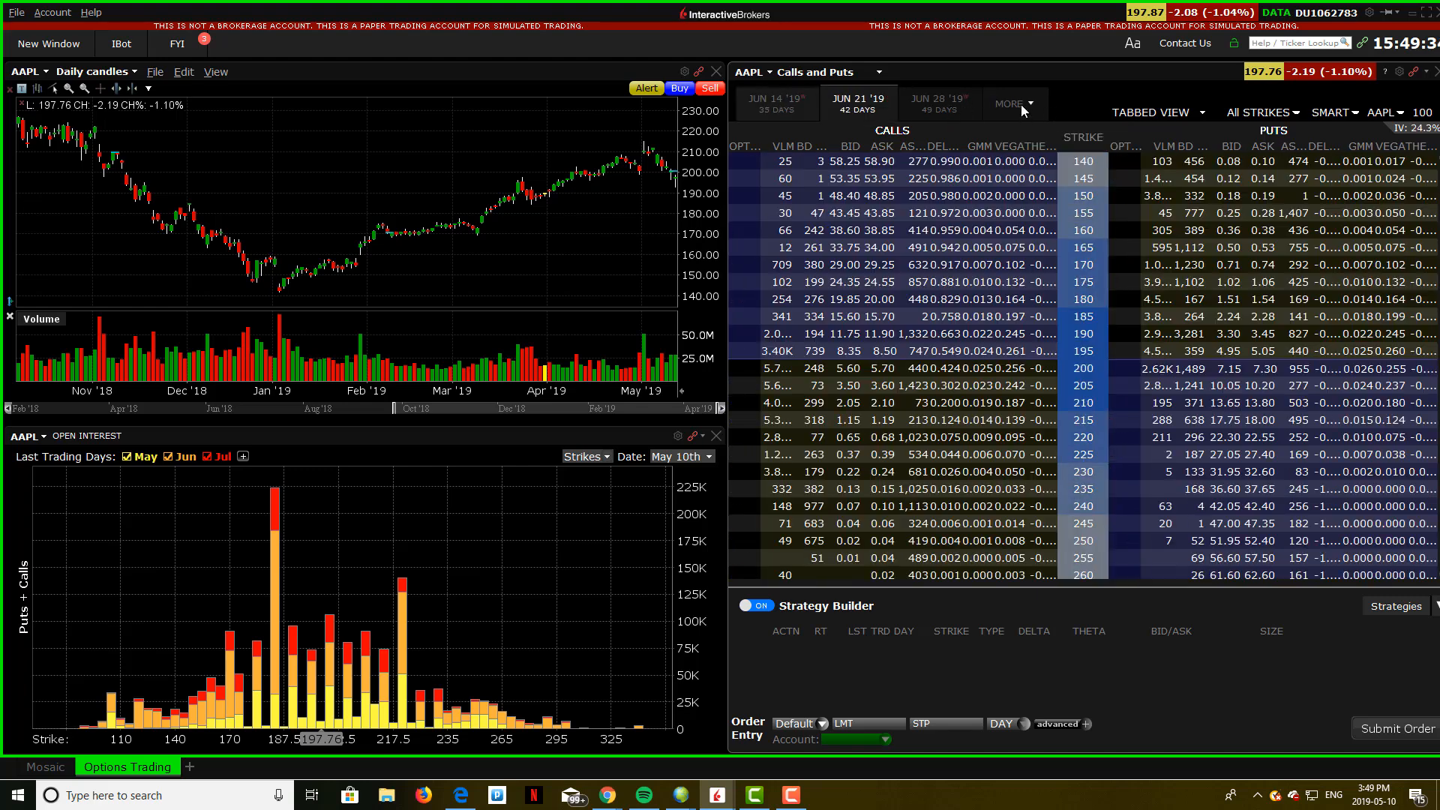
click(938, 103)
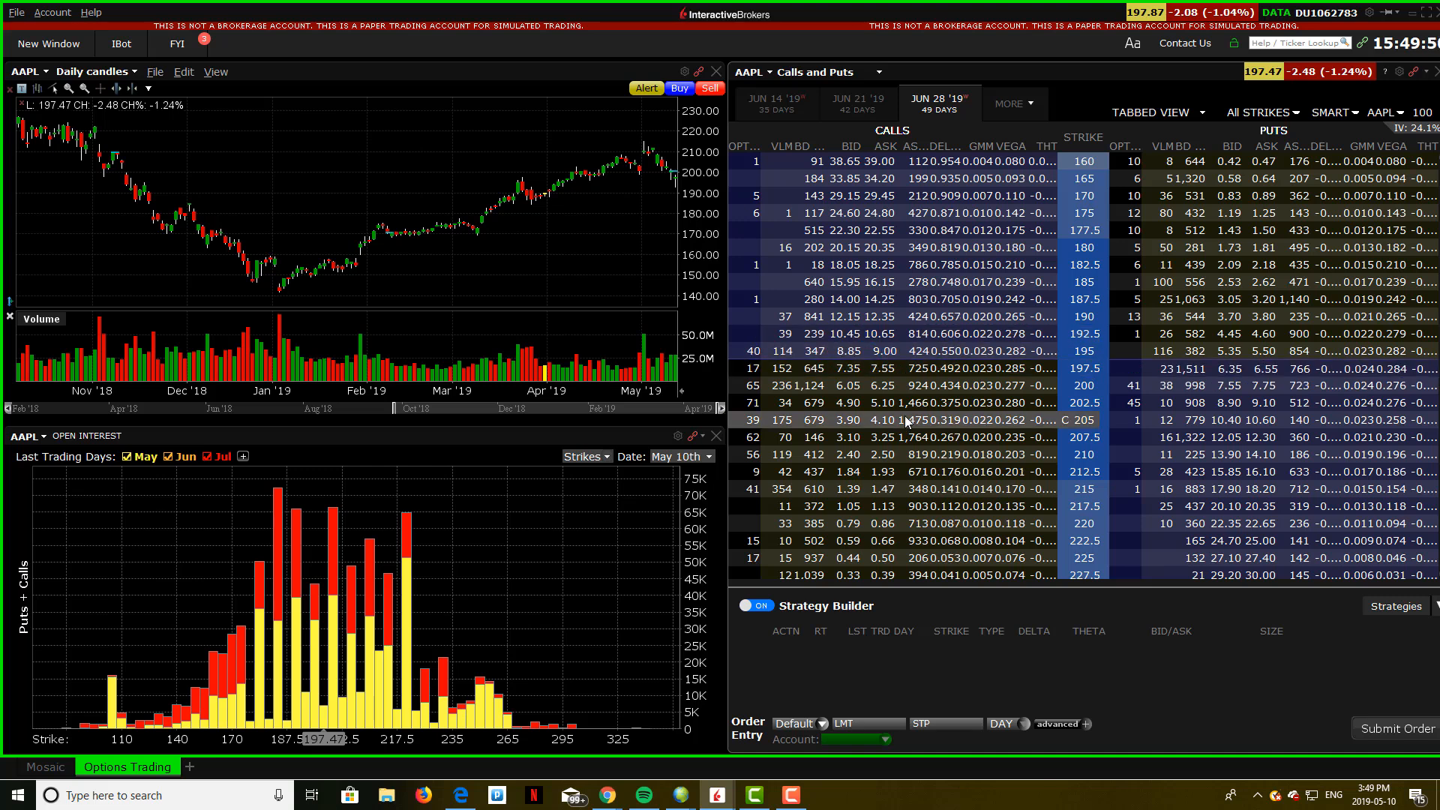
Draw a falling trendline across the AAPL chart's March–April prices and a rising one from about 4/1/2019 to 5/10/2019.
drag(606, 225, 534, 224)
right_click(543, 210)
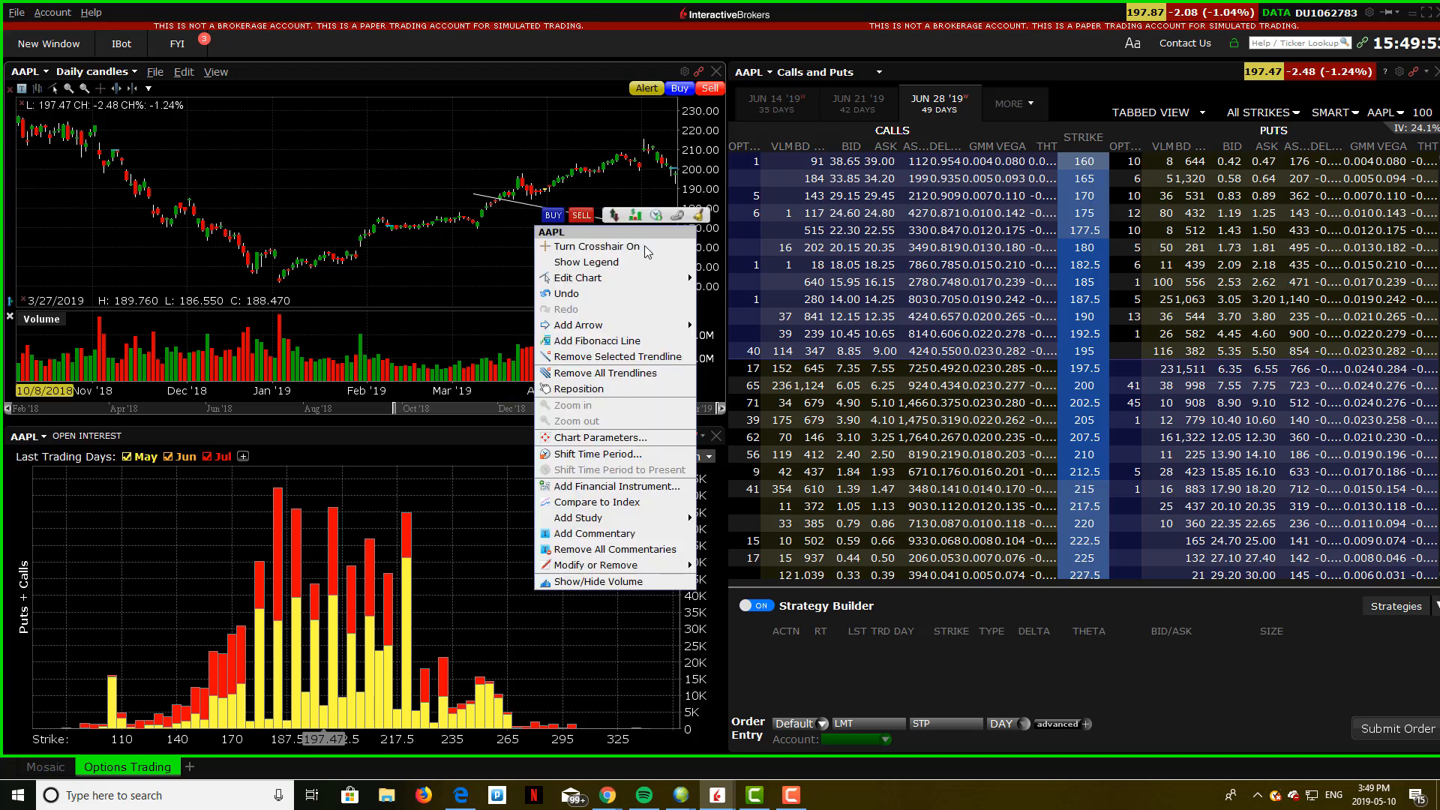
click(600, 168)
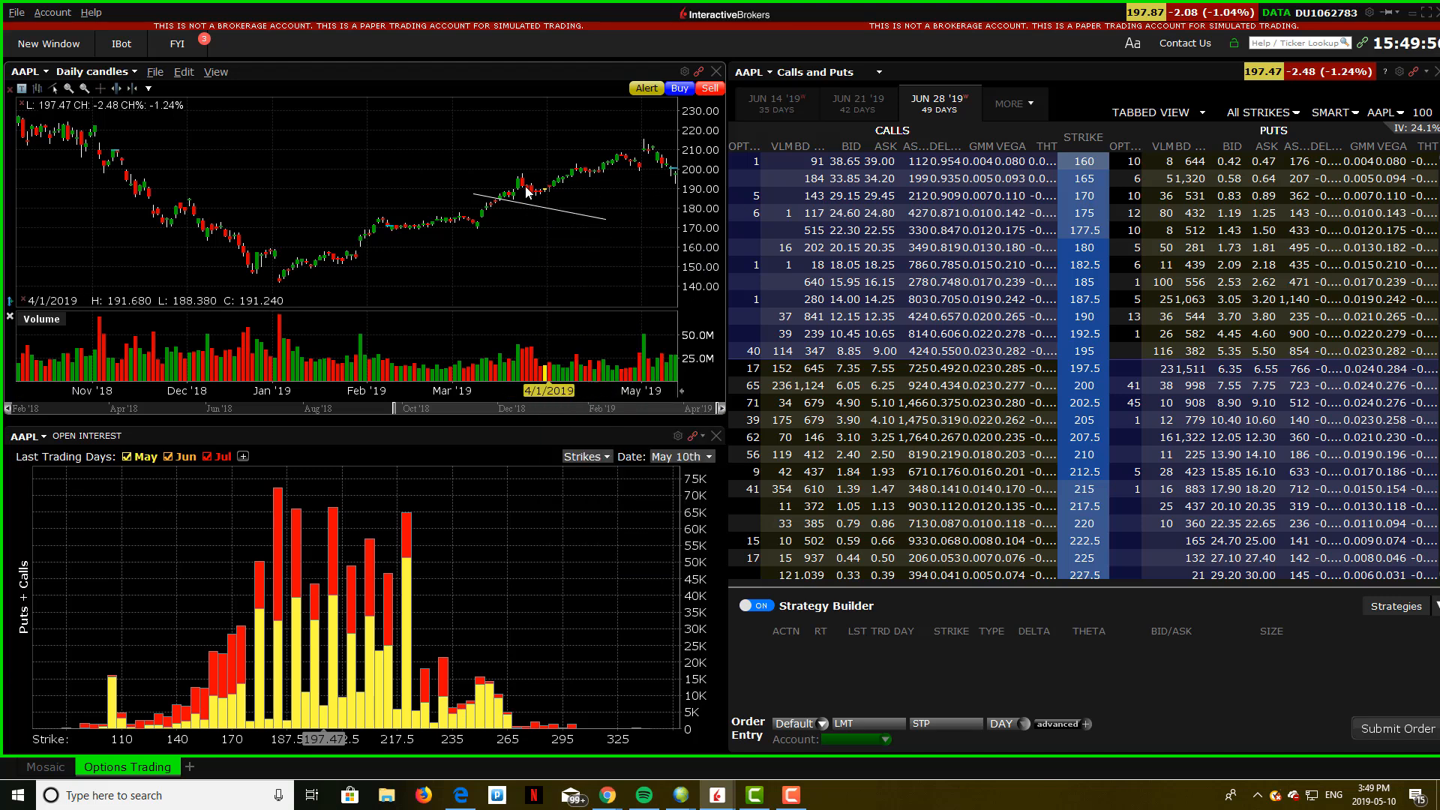
drag(528, 198, 677, 186)
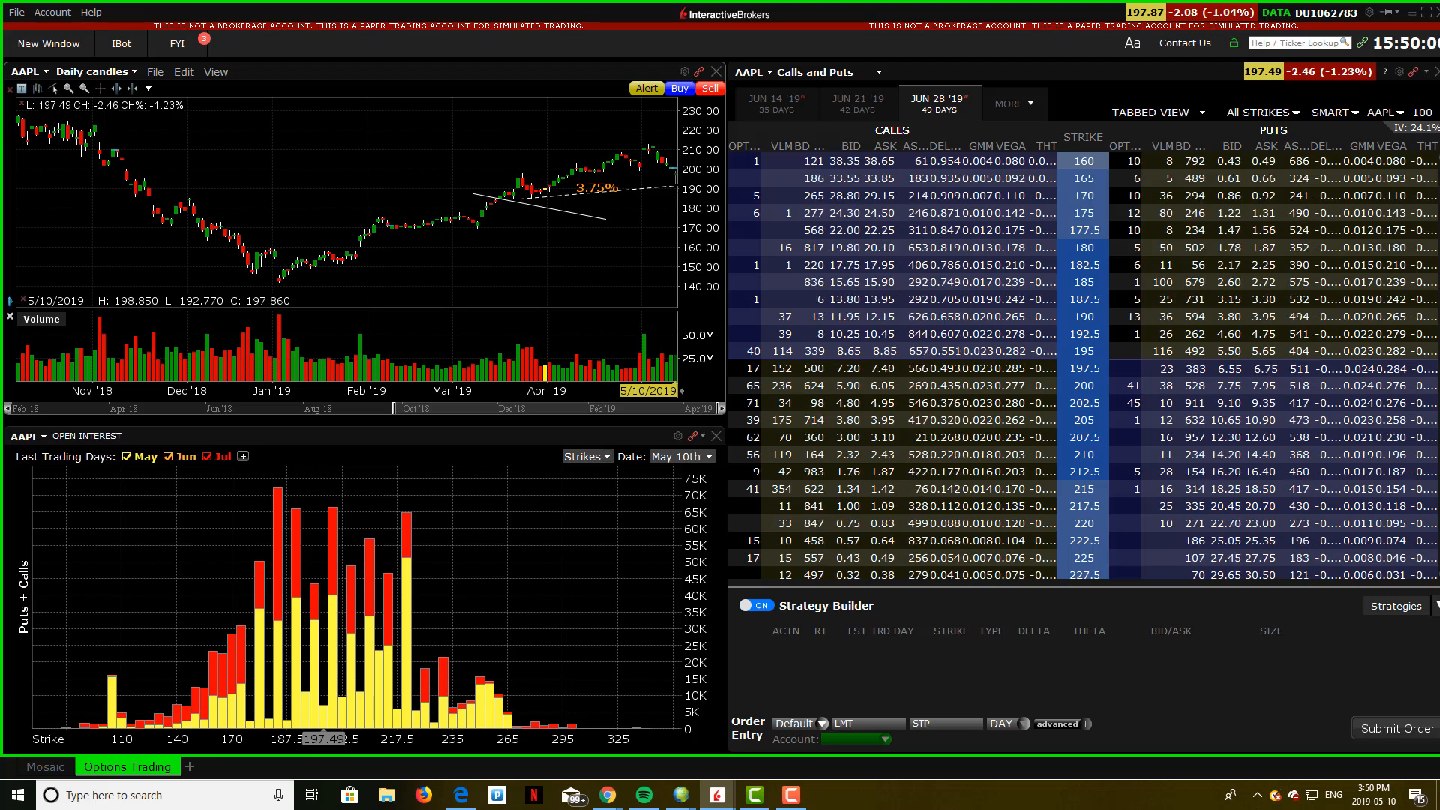
click(683, 193)
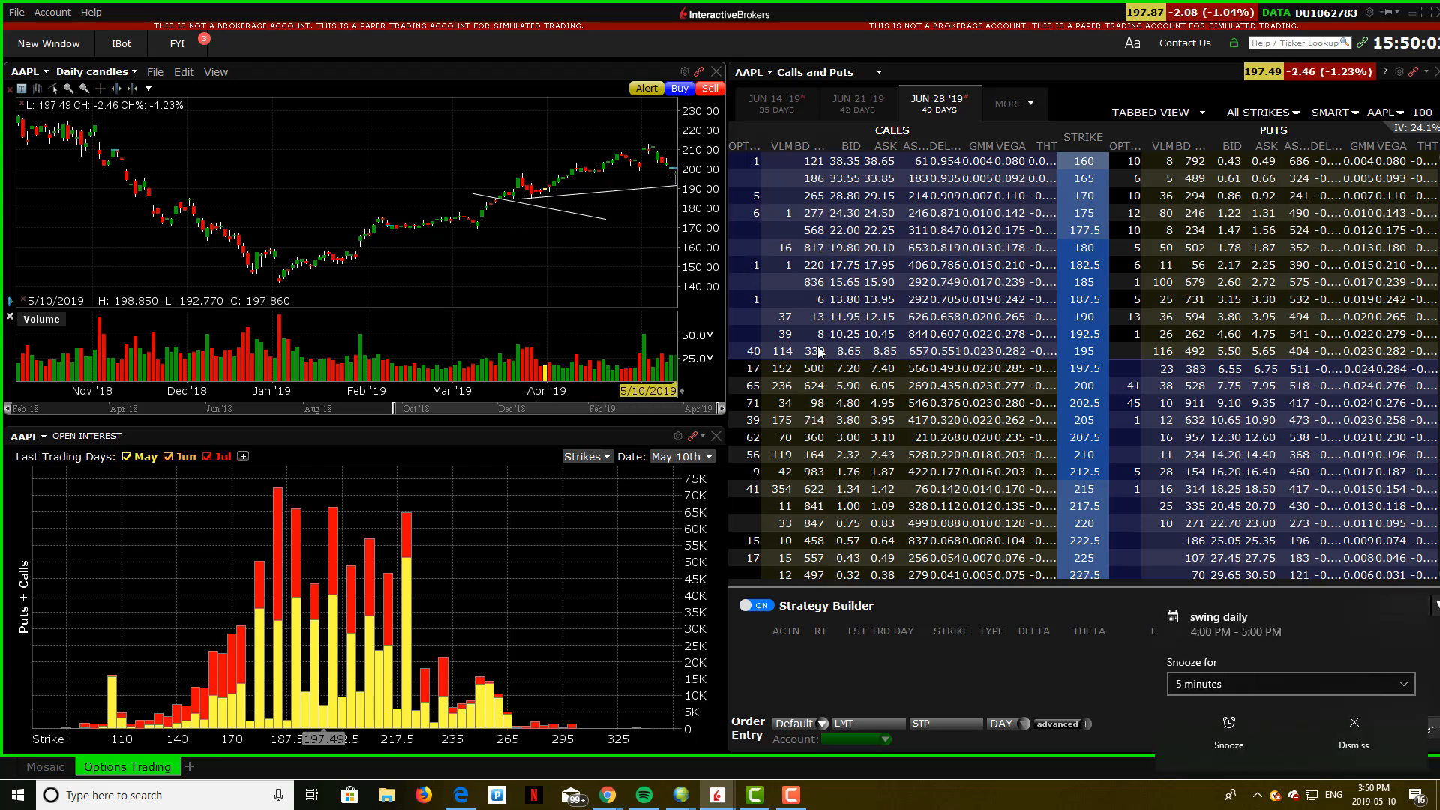
Dismiss the swing daily reminder and switch the Strategy Builder off and back on.
click(1410, 753)
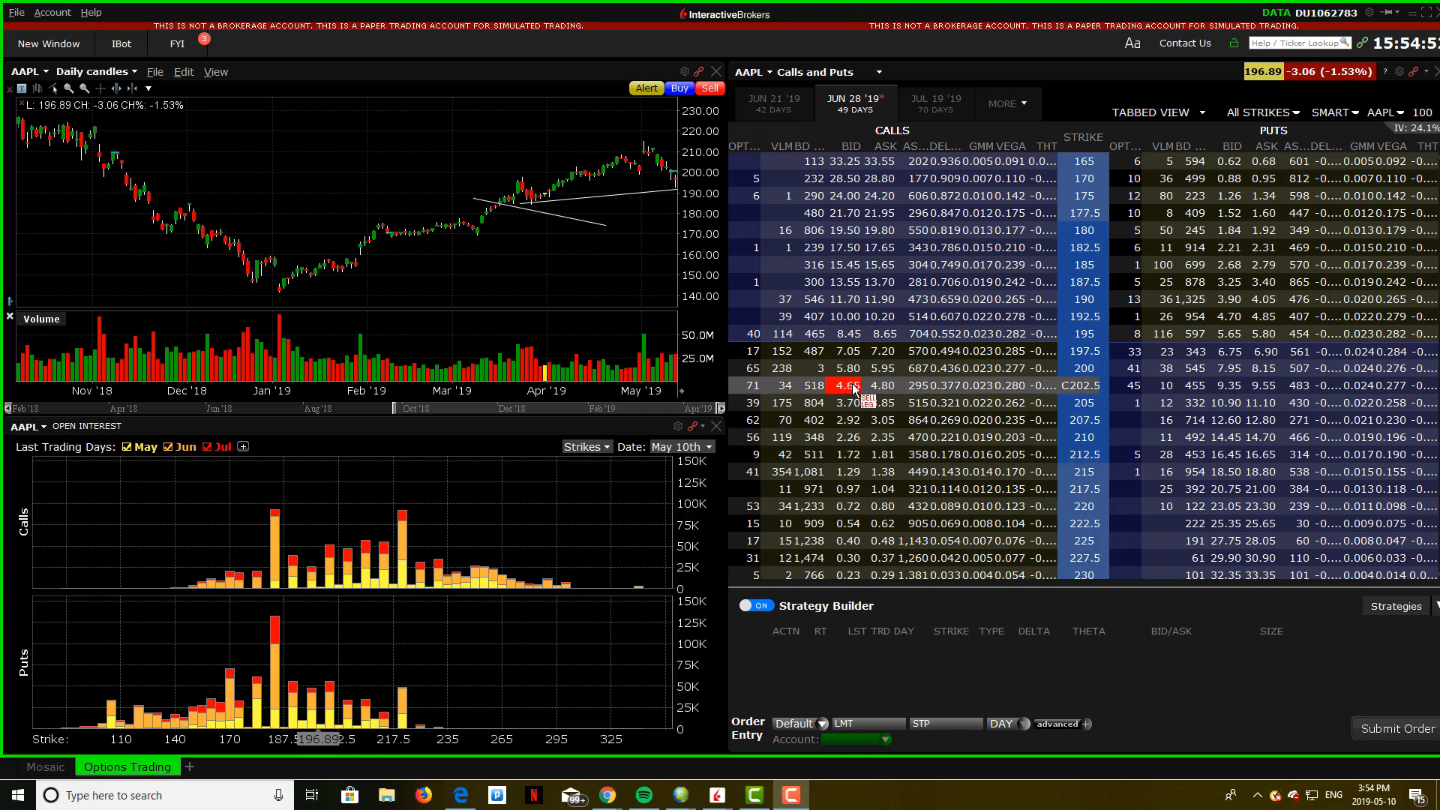
click(761, 609)
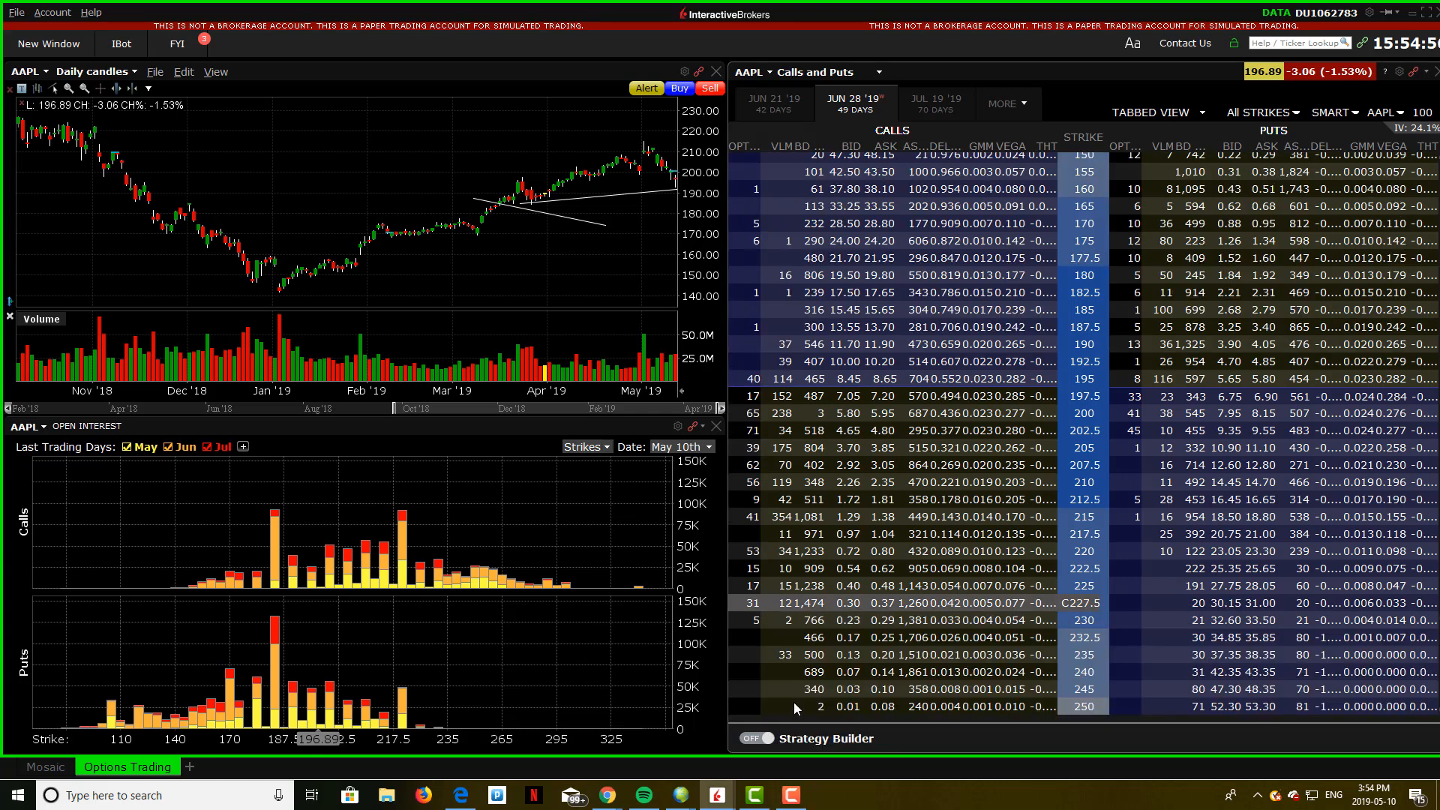
click(763, 743)
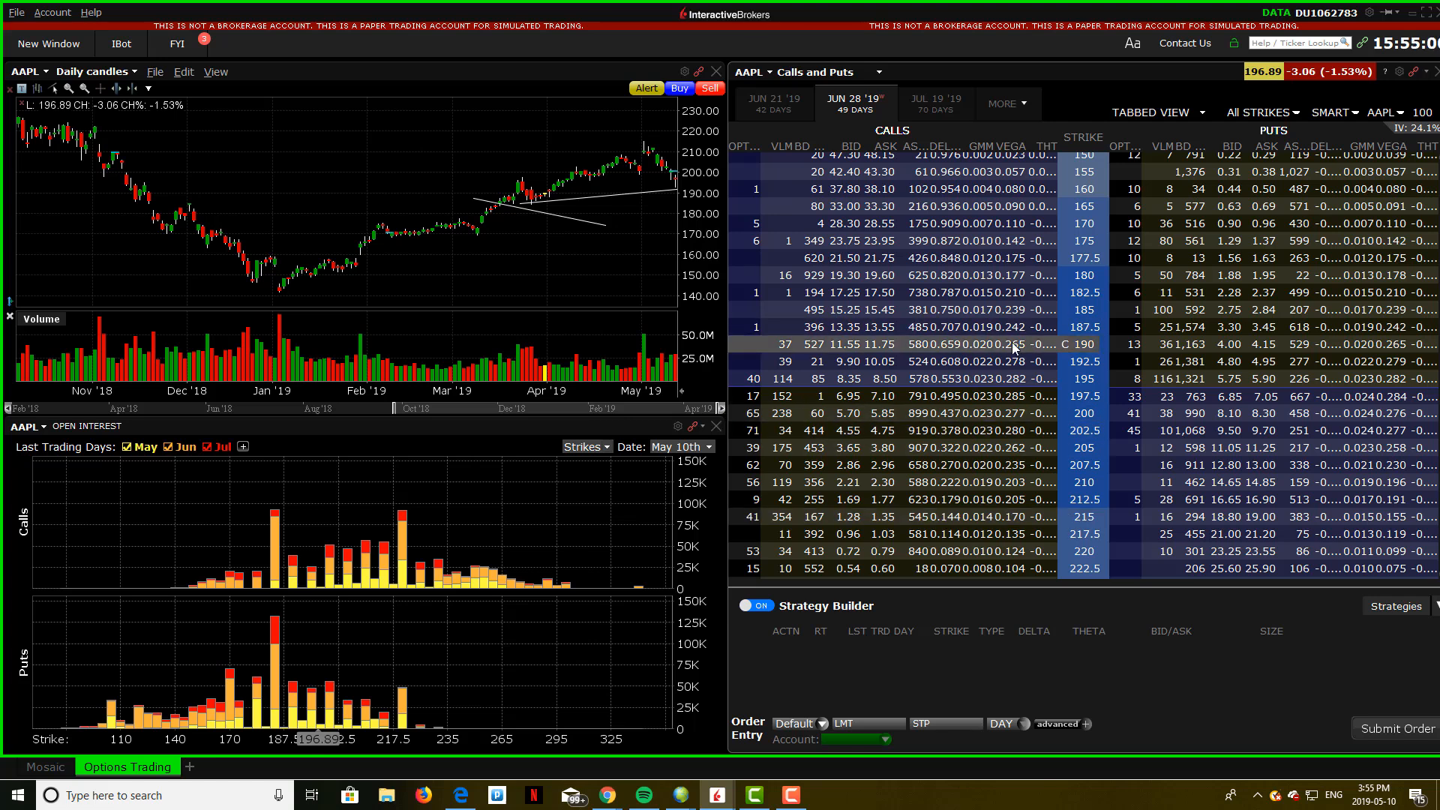
Build an AAPL JUN 28 '19 bull call spread by buying the 195 call and selling the 217.5 call.
click(882, 379)
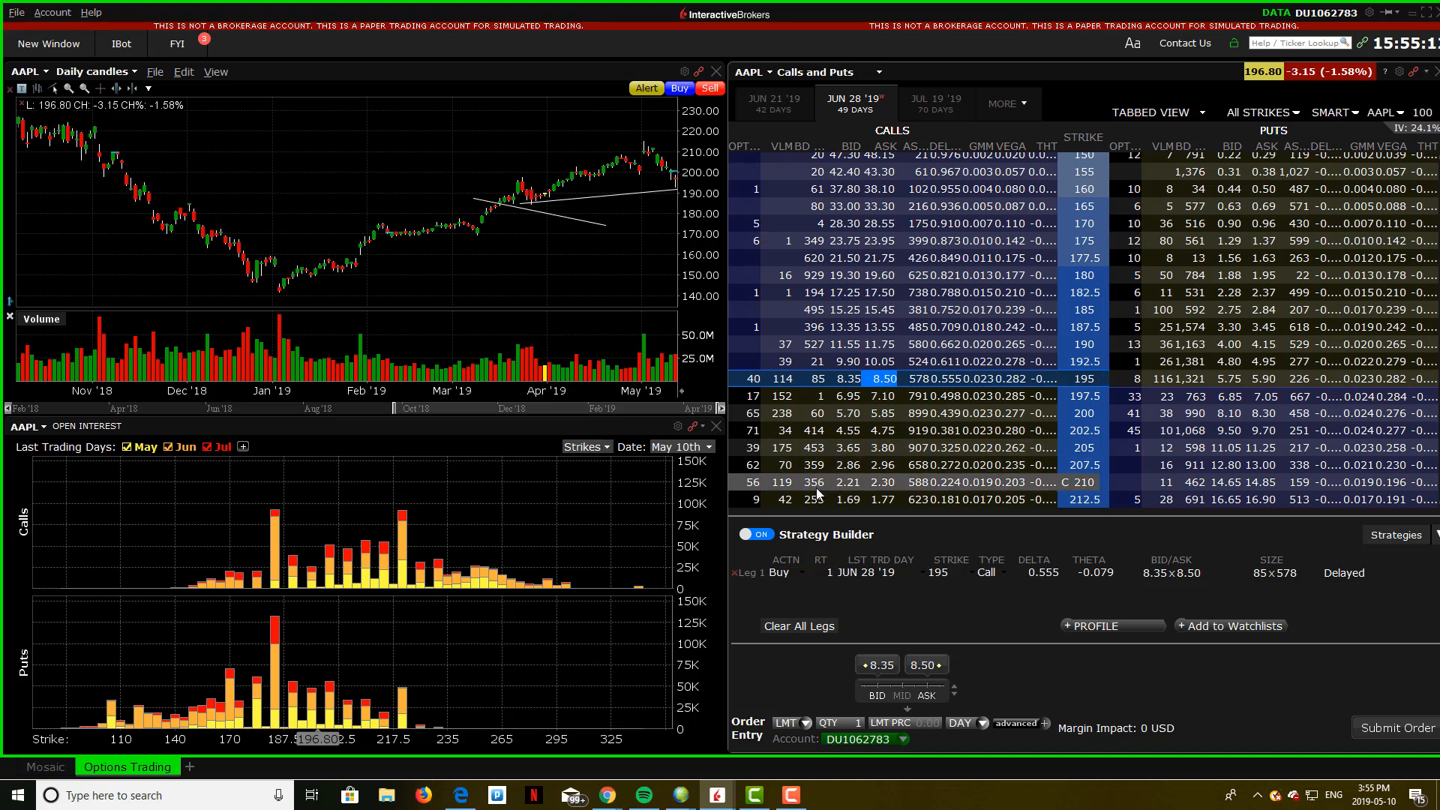
scroll(825, 464, down, 1)
scroll(825, 463, down, 2)
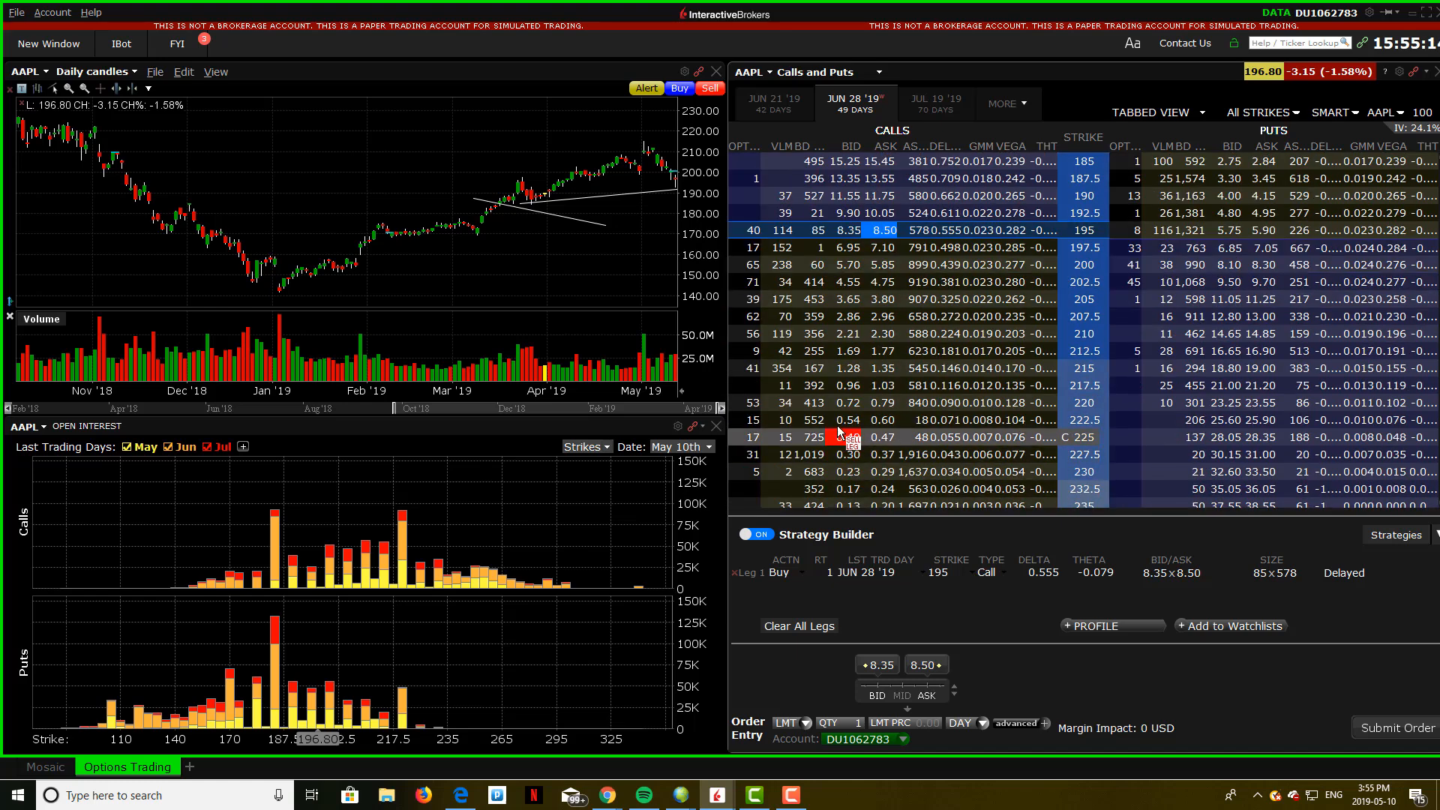
click(847, 386)
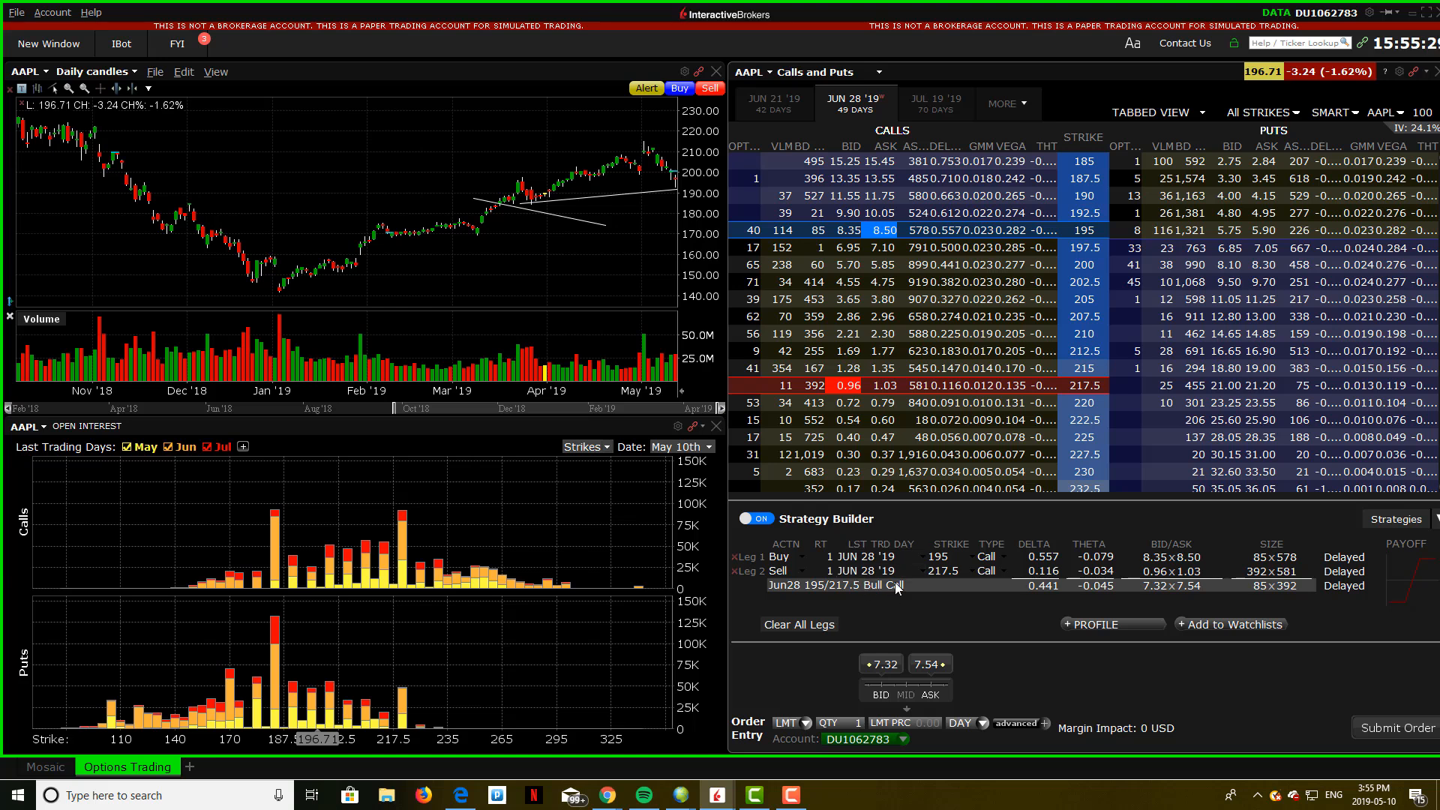
Set the spread's limit price to 7.44 and check the available order types and time-in-force options.
click(909, 726)
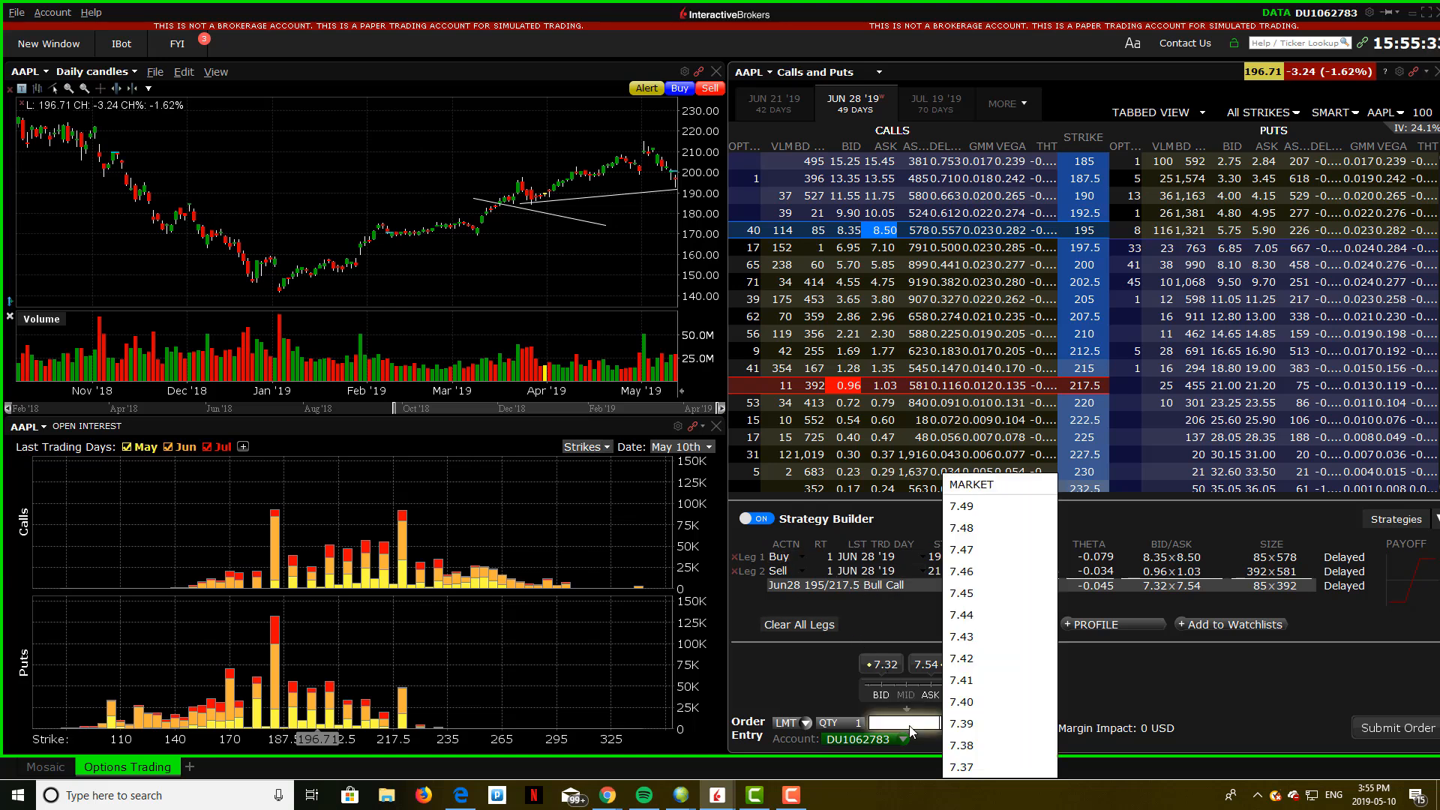
click(982, 618)
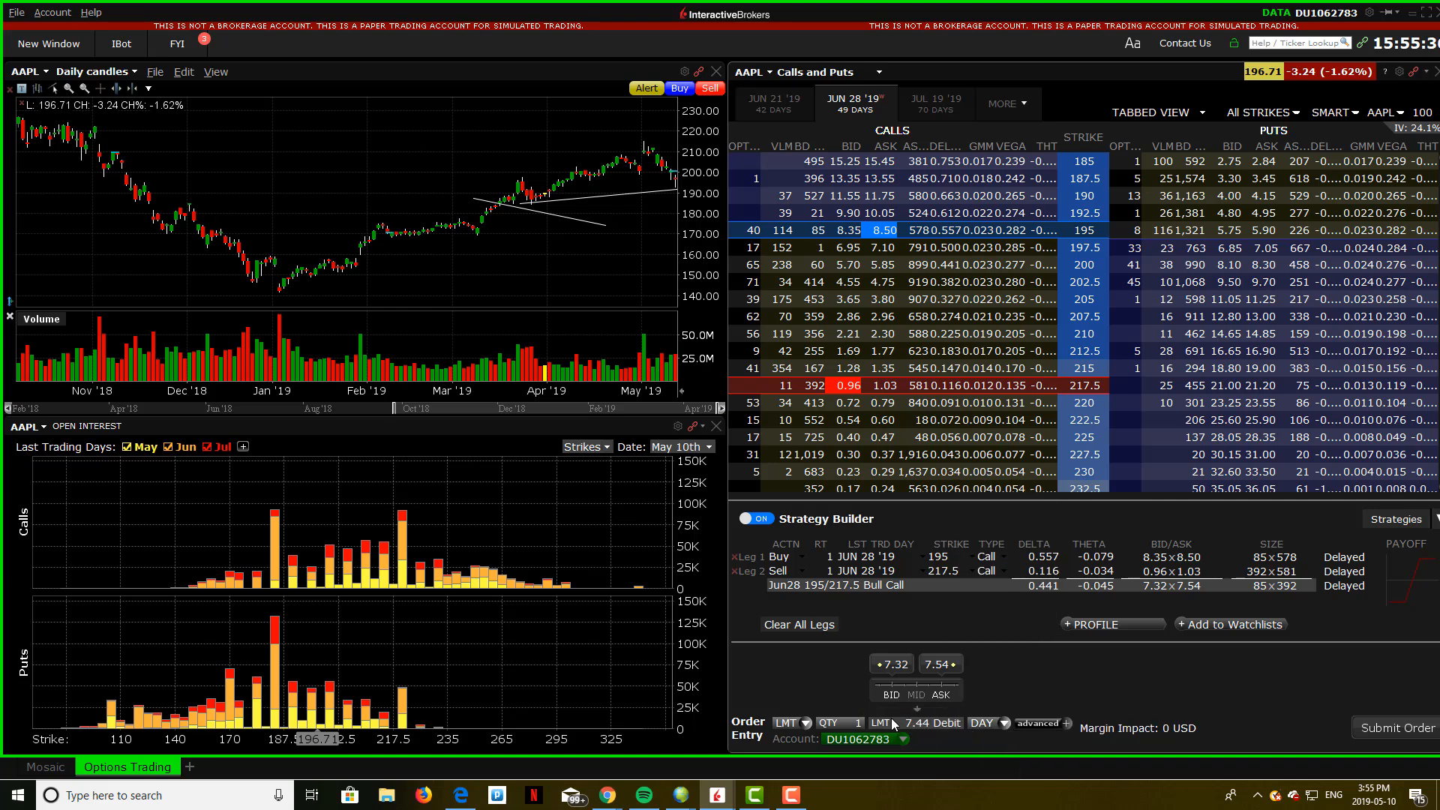
click(797, 725)
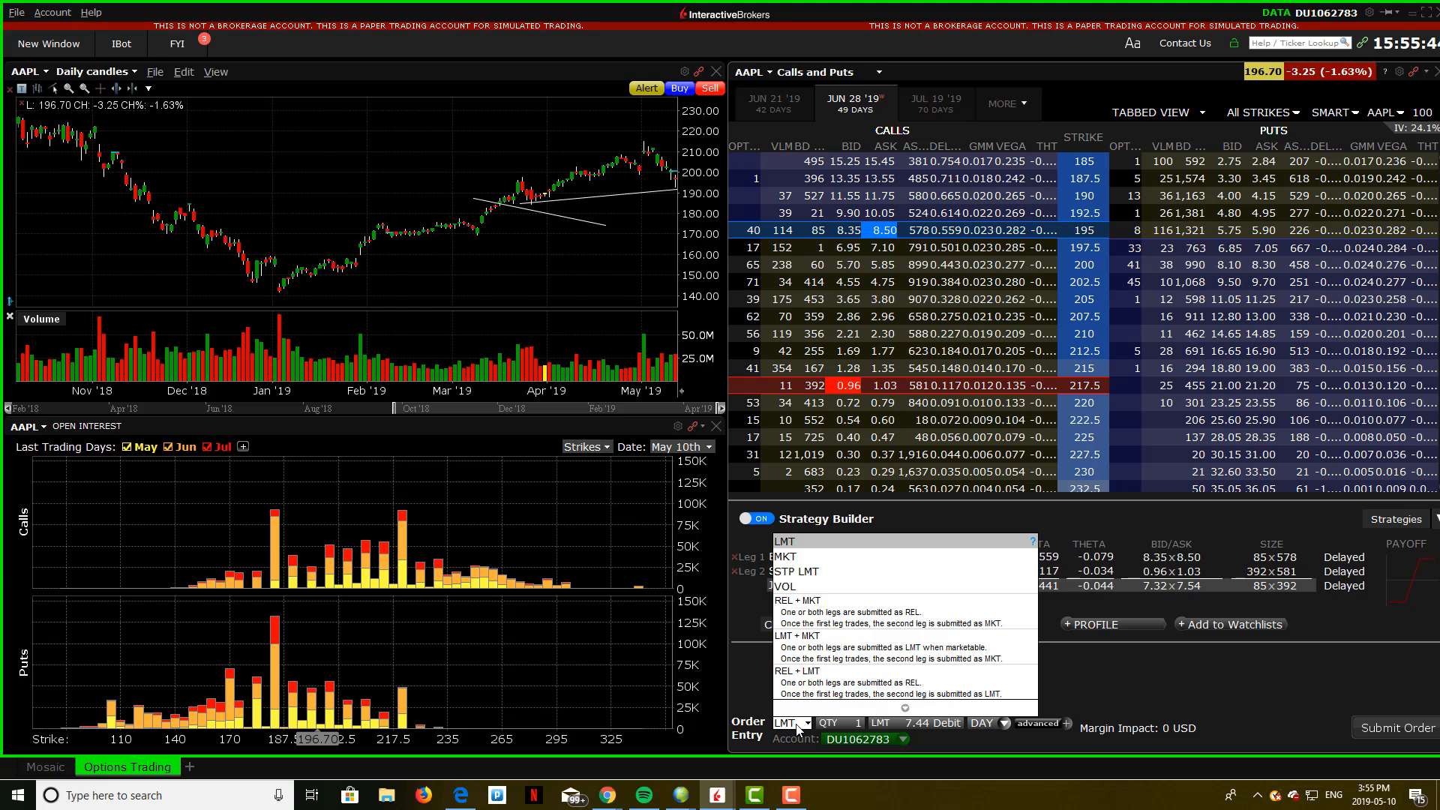
click(988, 723)
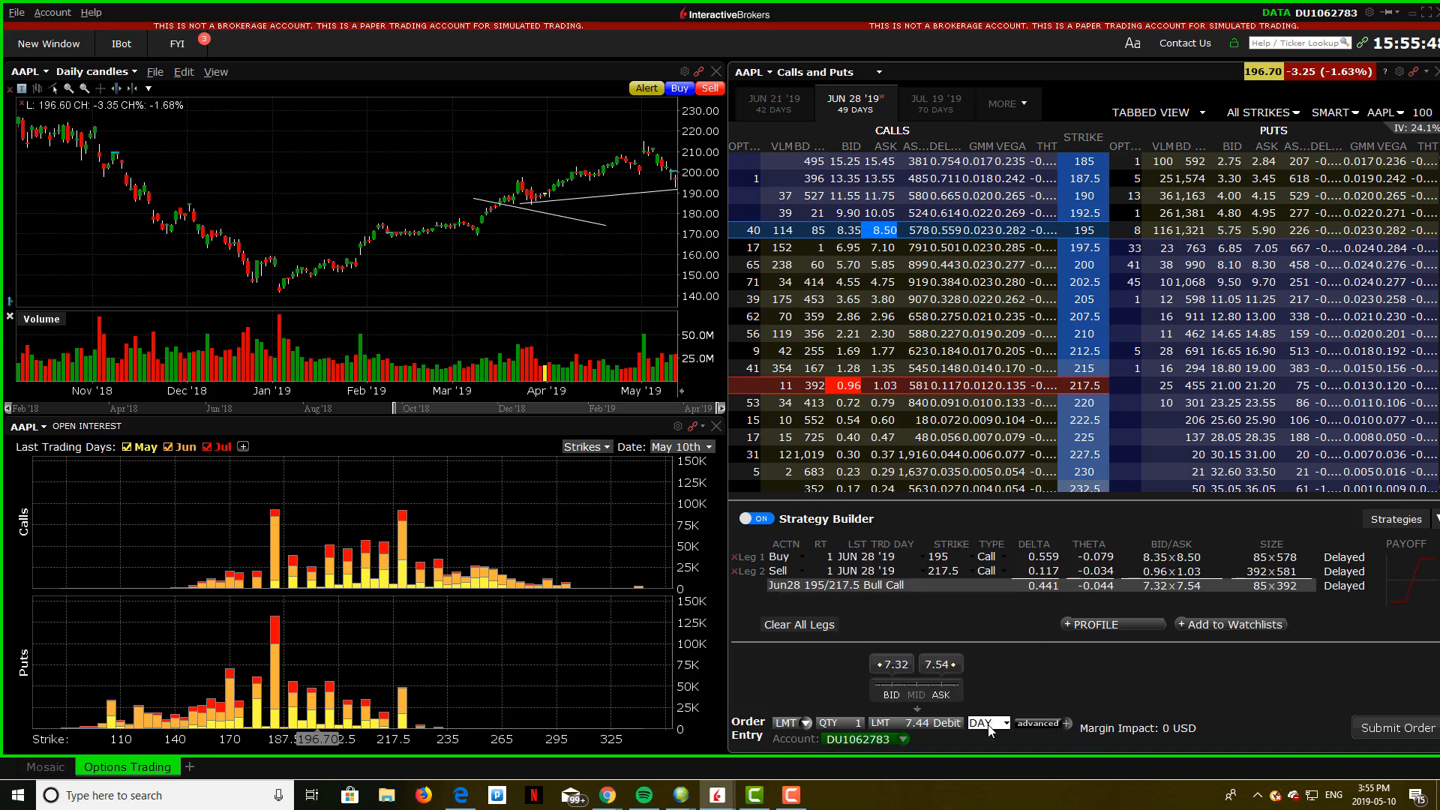
click(987, 723)
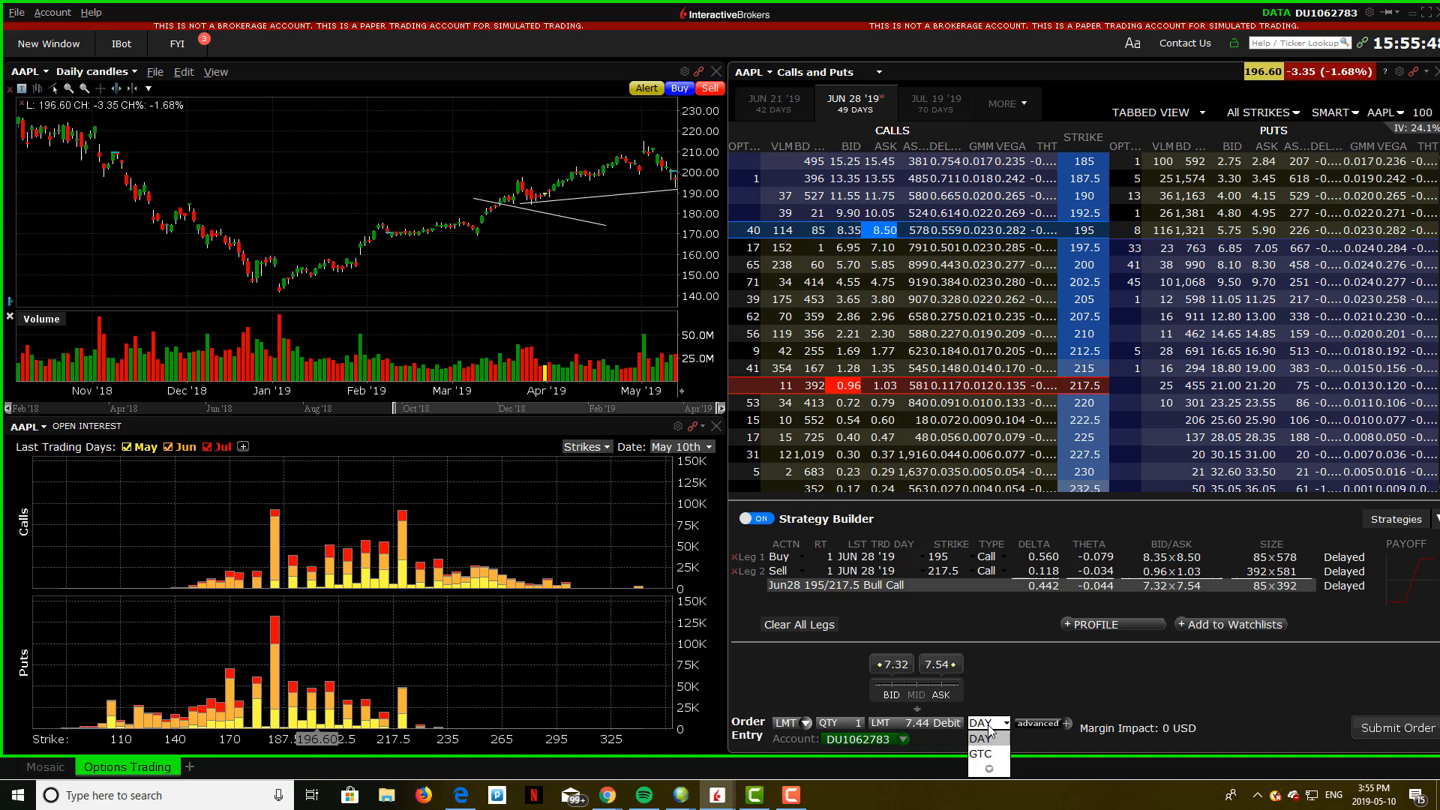
Add a stock leg buying 100 AAPL shares to the call spread using the advanced order options.
click(1051, 717)
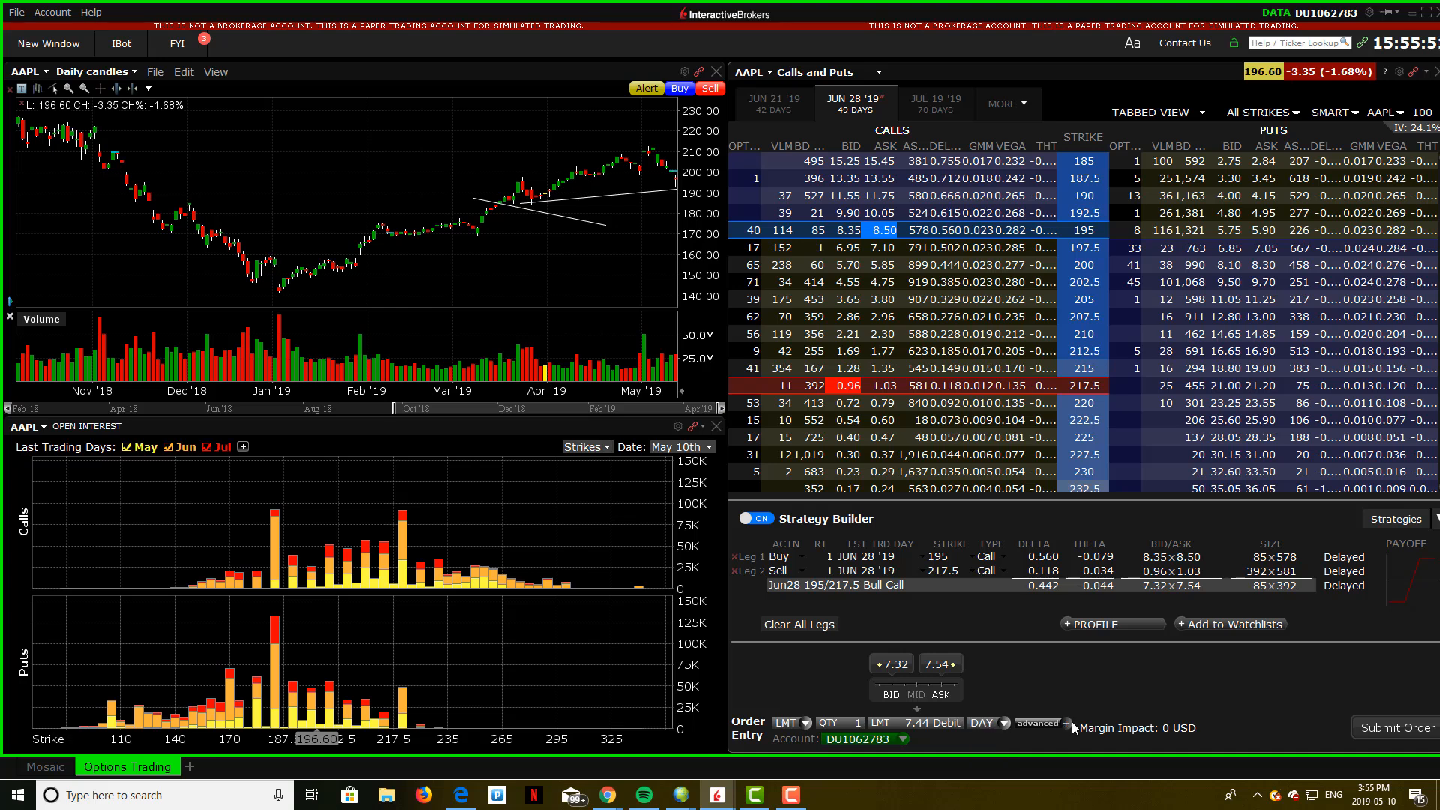
click(1071, 722)
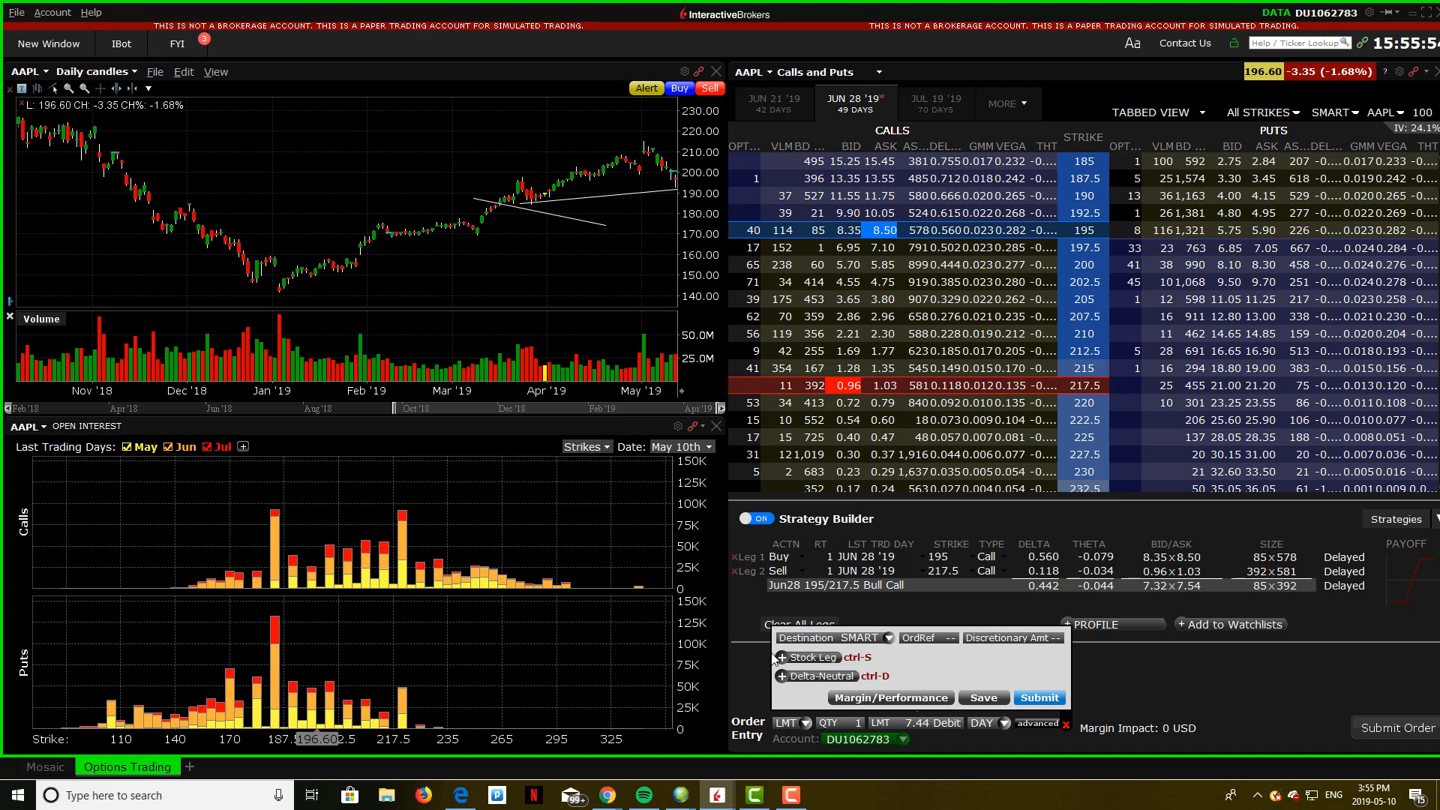
click(780, 658)
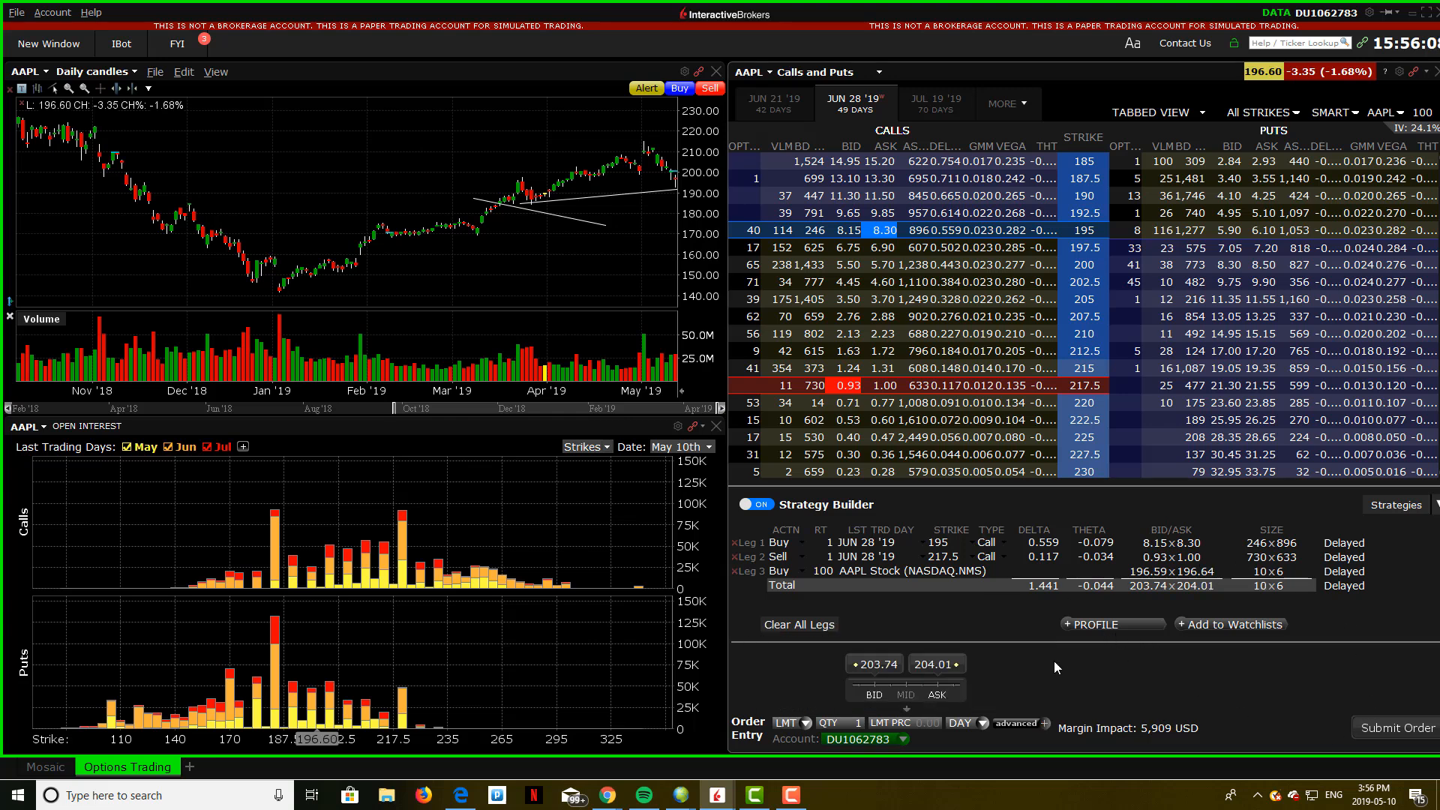
Open the AAPL combo's performance profile and set its scenario date to Jun10 '19.
click(1099, 626)
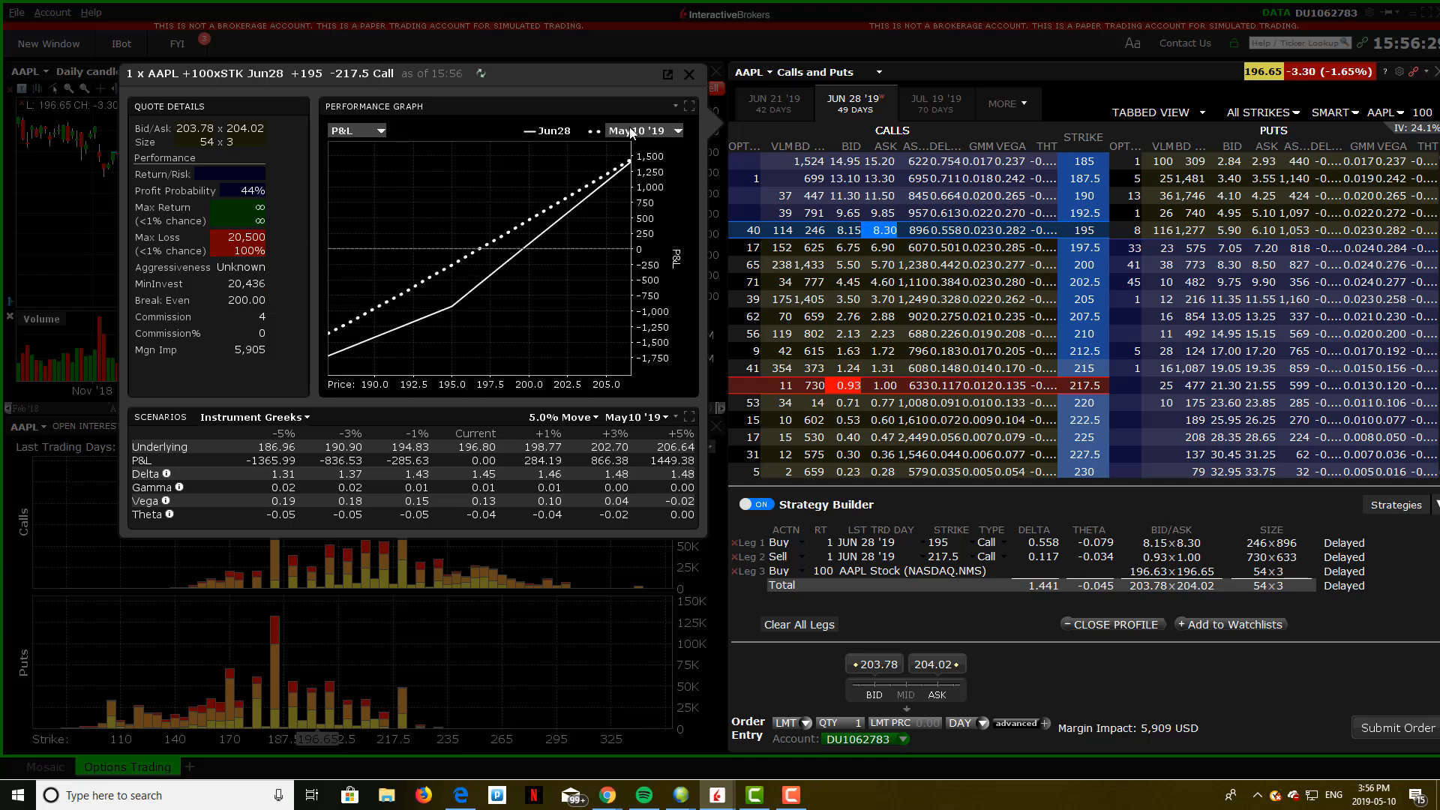
click(638, 417)
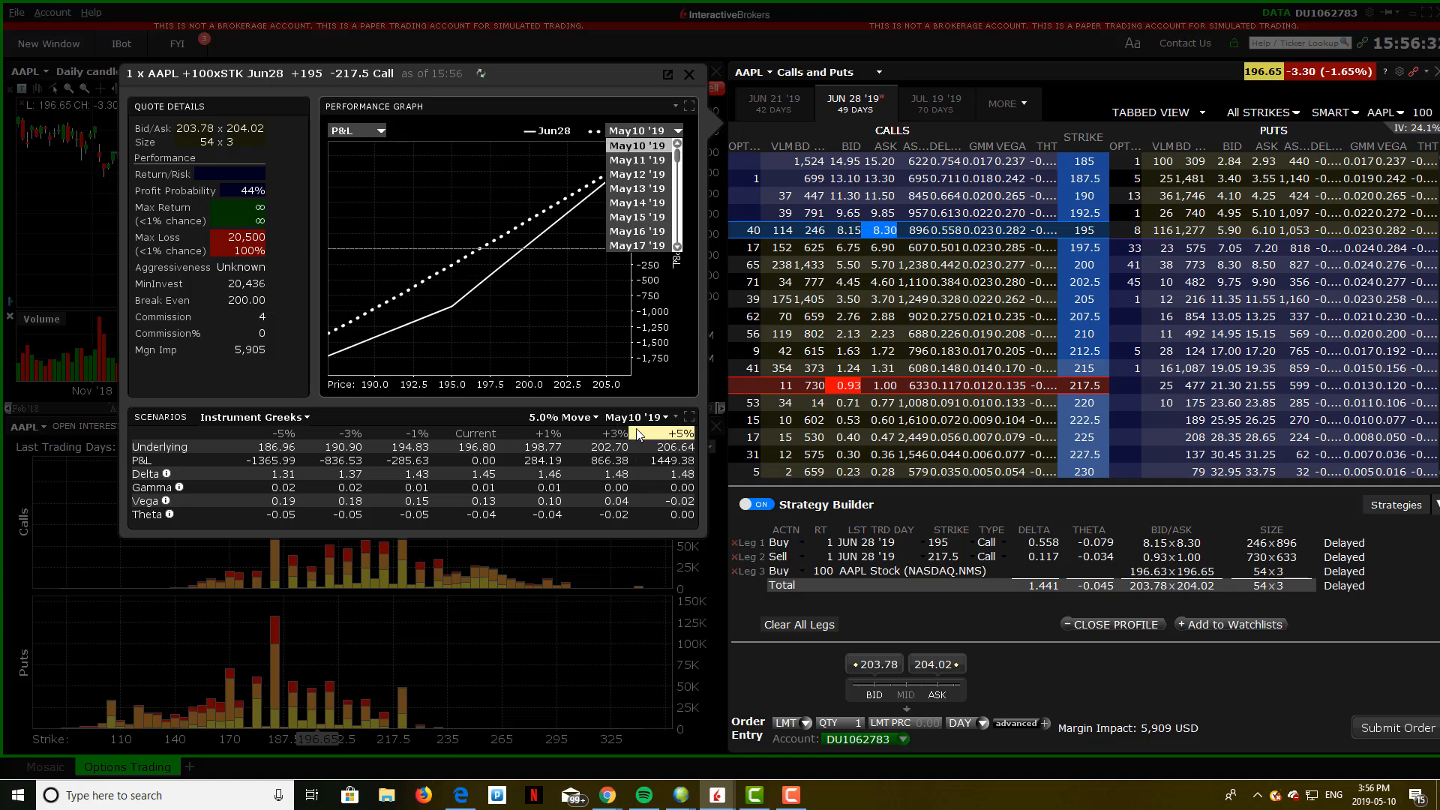
scroll(654, 504, down, 9)
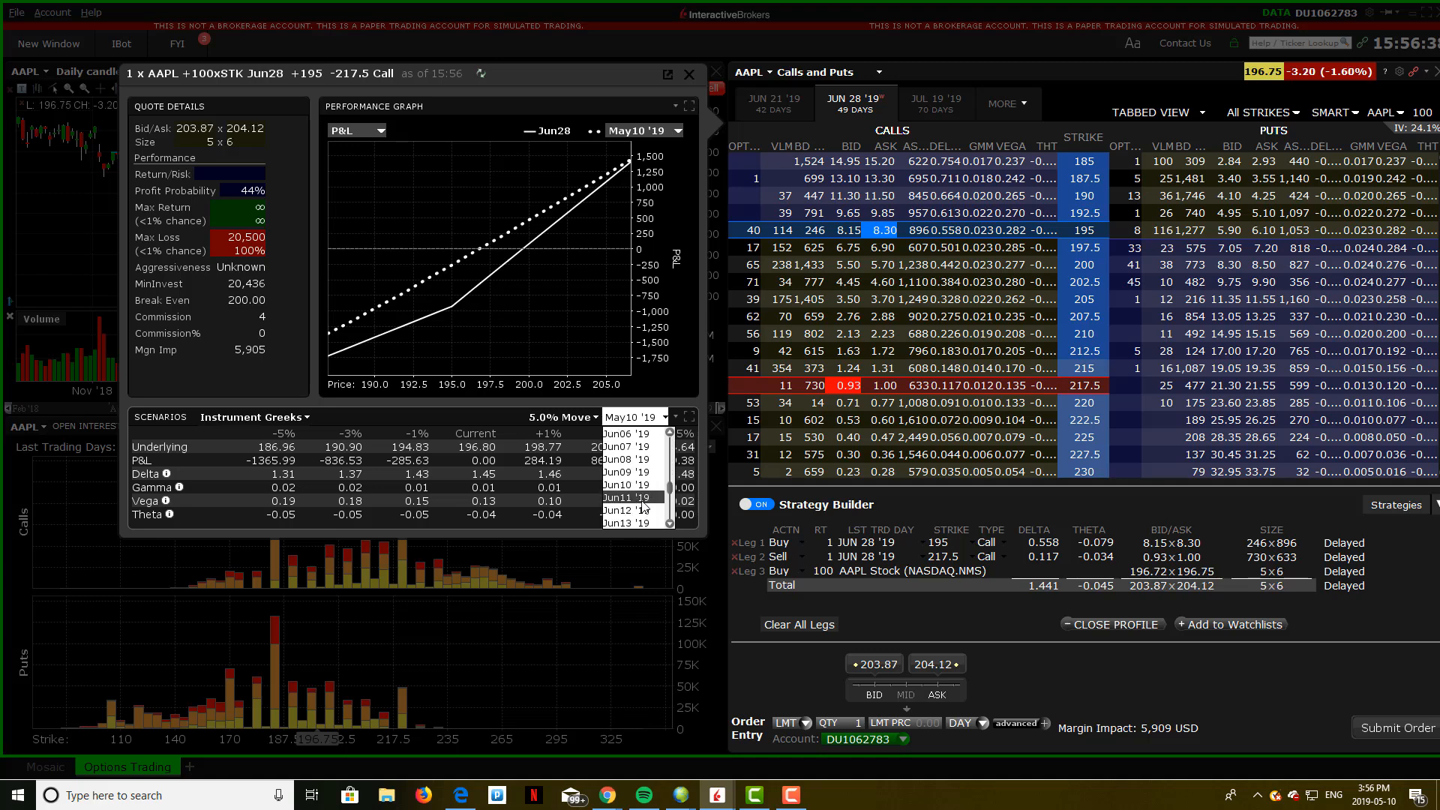
click(641, 493)
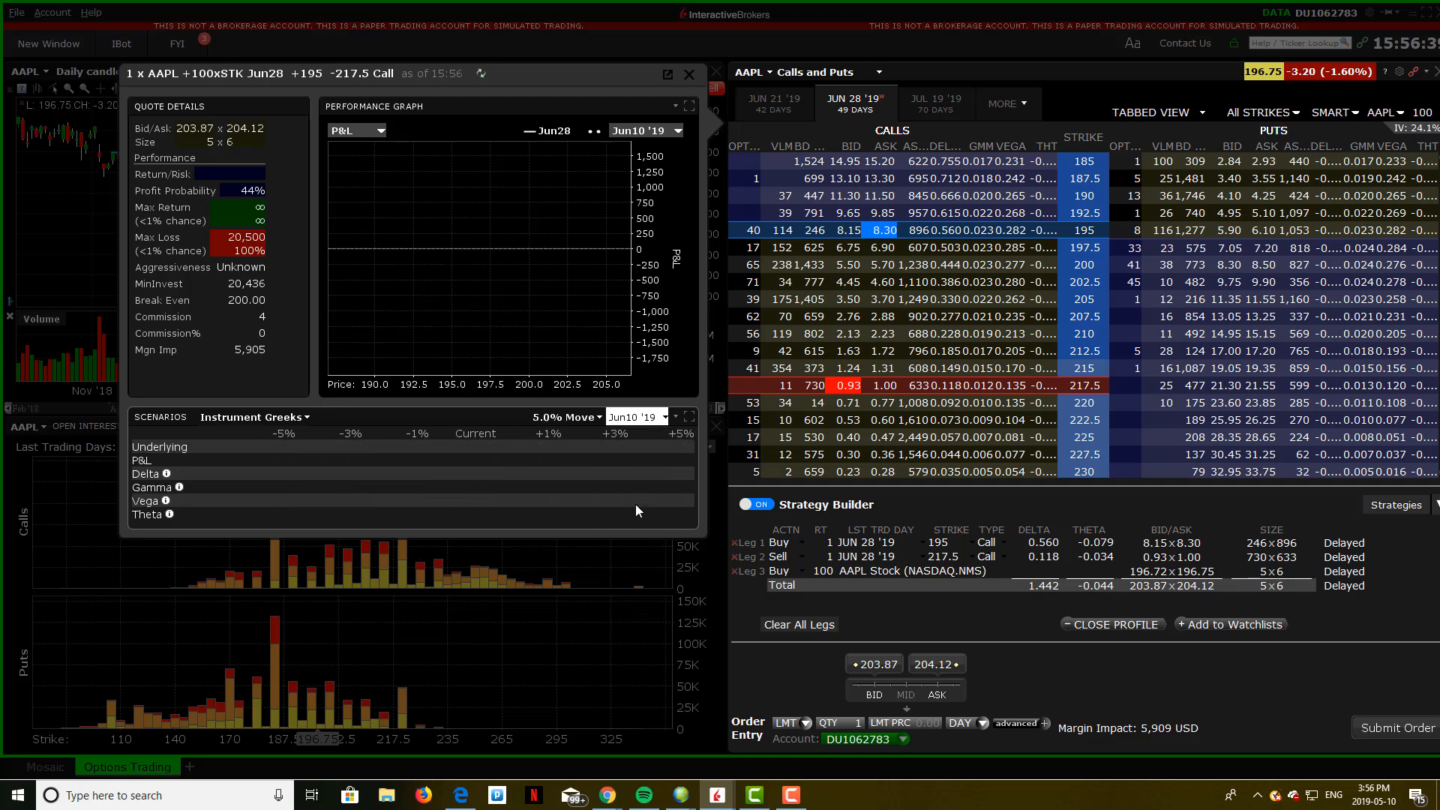
Check the scenario move percentages and the performance graph's metric choices, and close the profile.
click(551, 417)
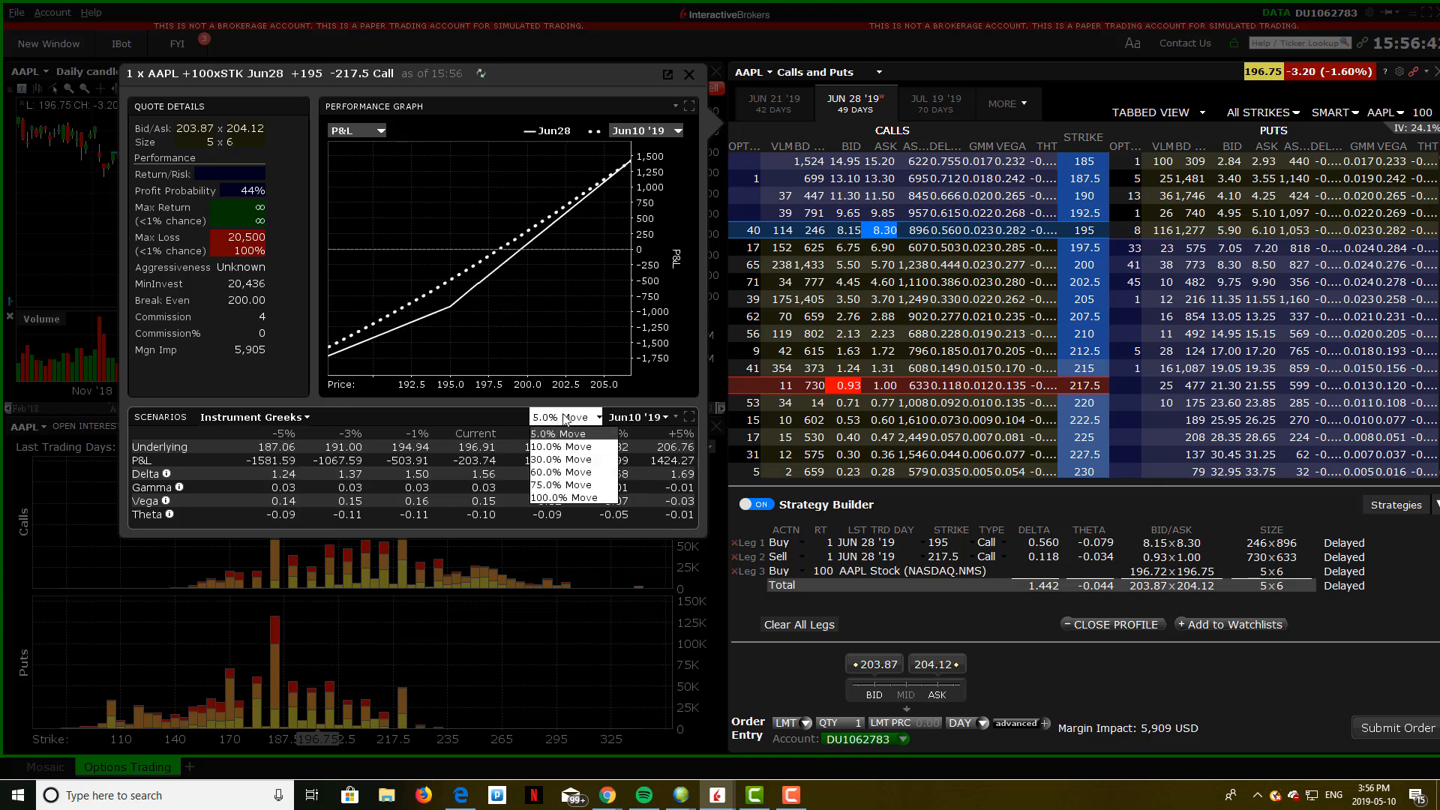
click(489, 416)
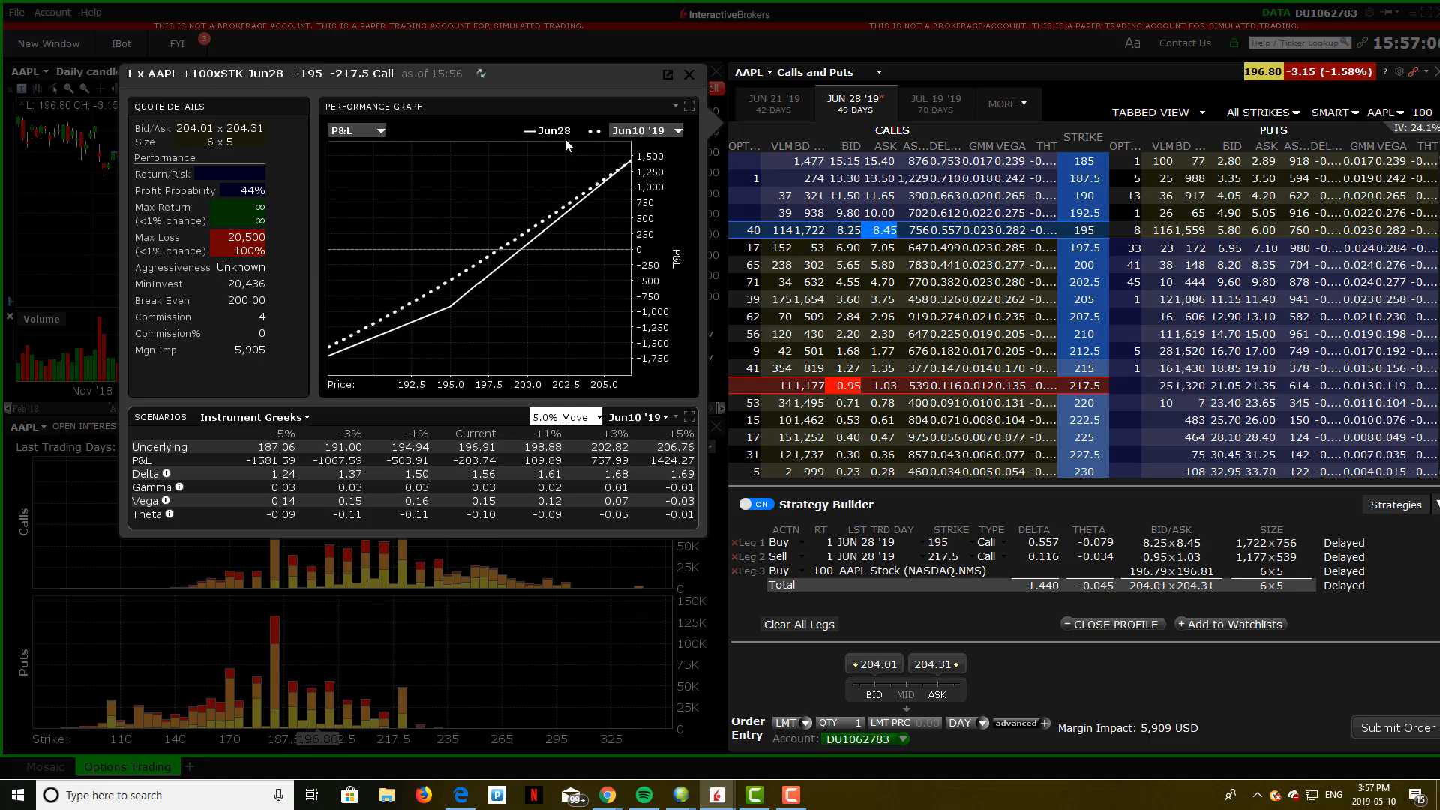
click(355, 130)
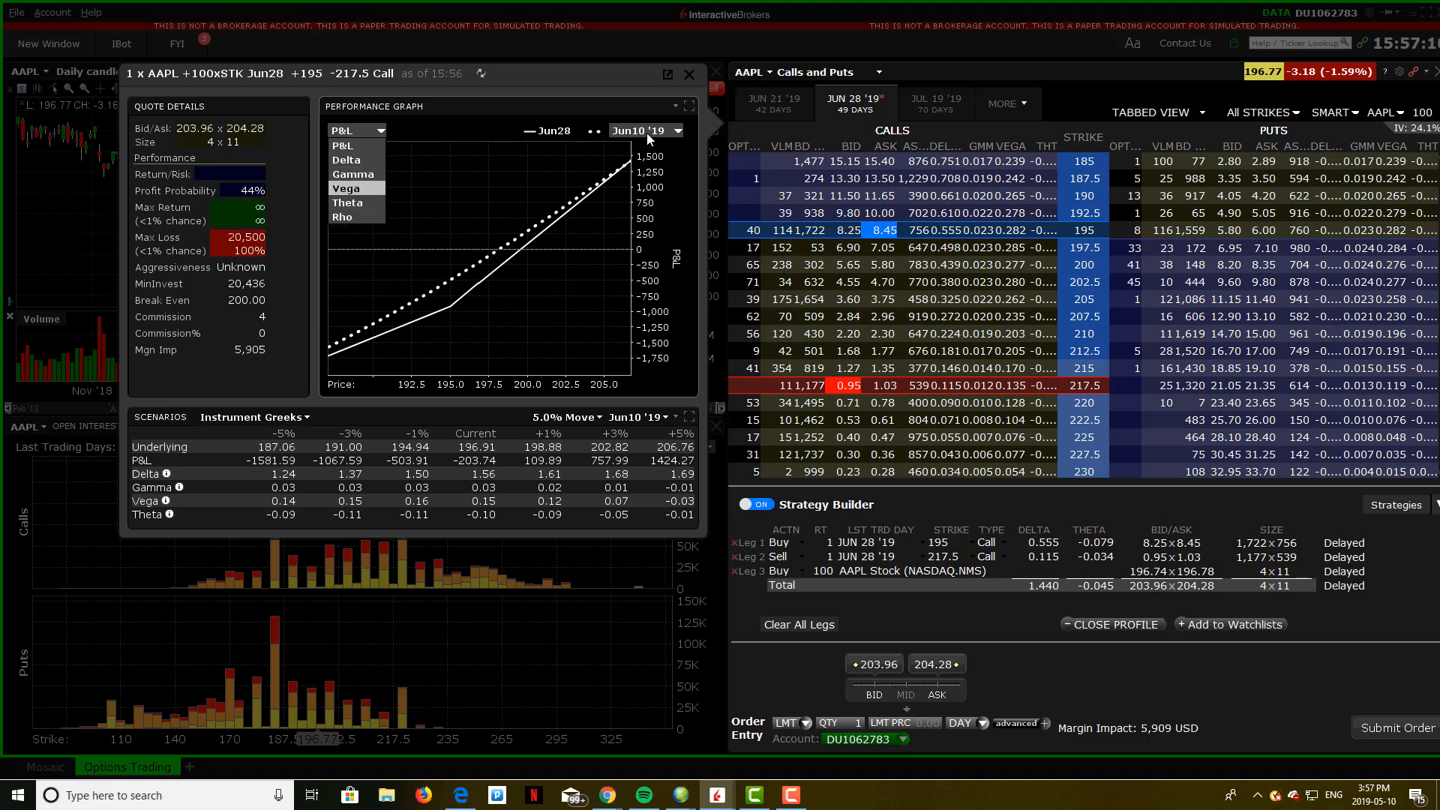
click(688, 74)
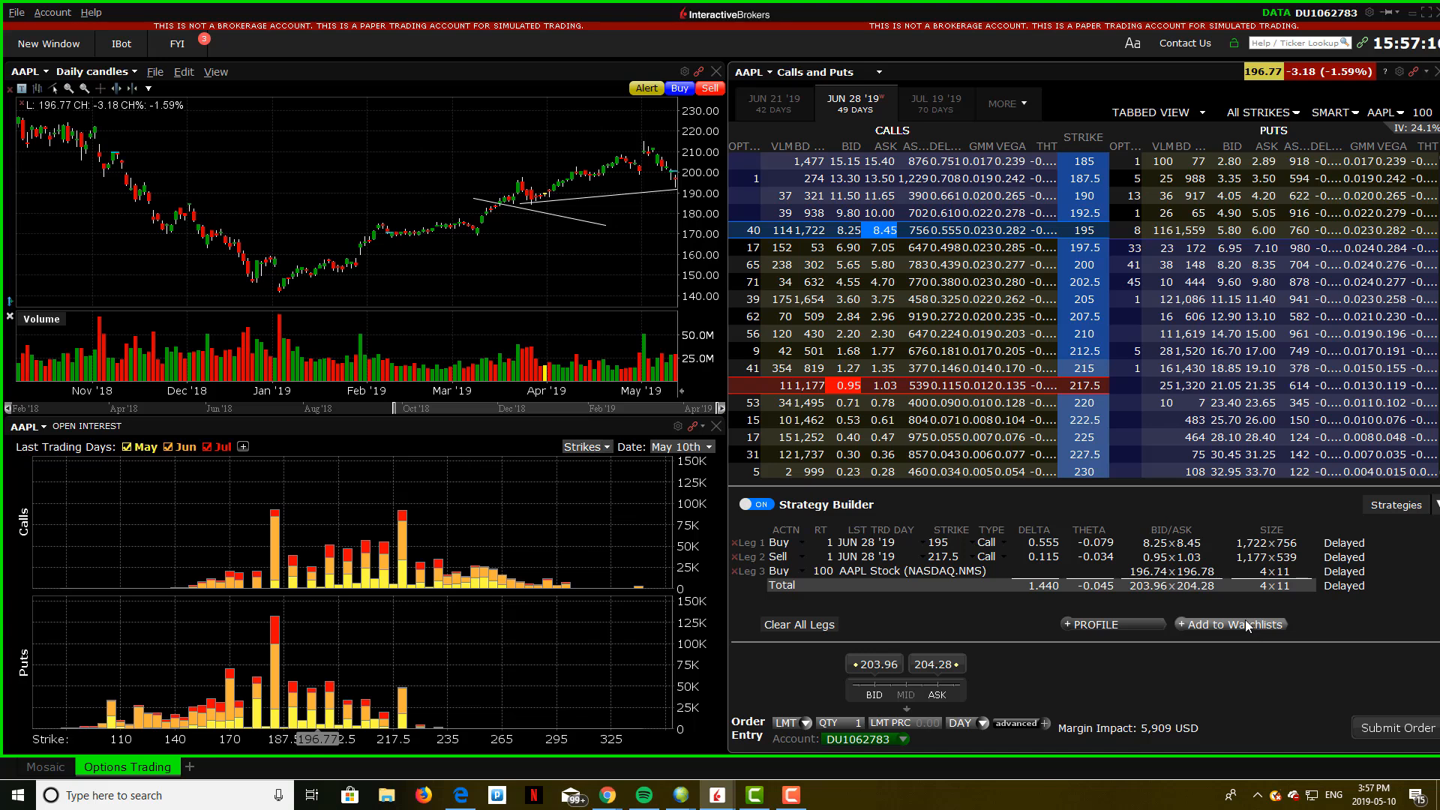
Add the AAPL combo to the Favorites watchlist and show that watchlist in the Mosaic layout.
click(1247, 626)
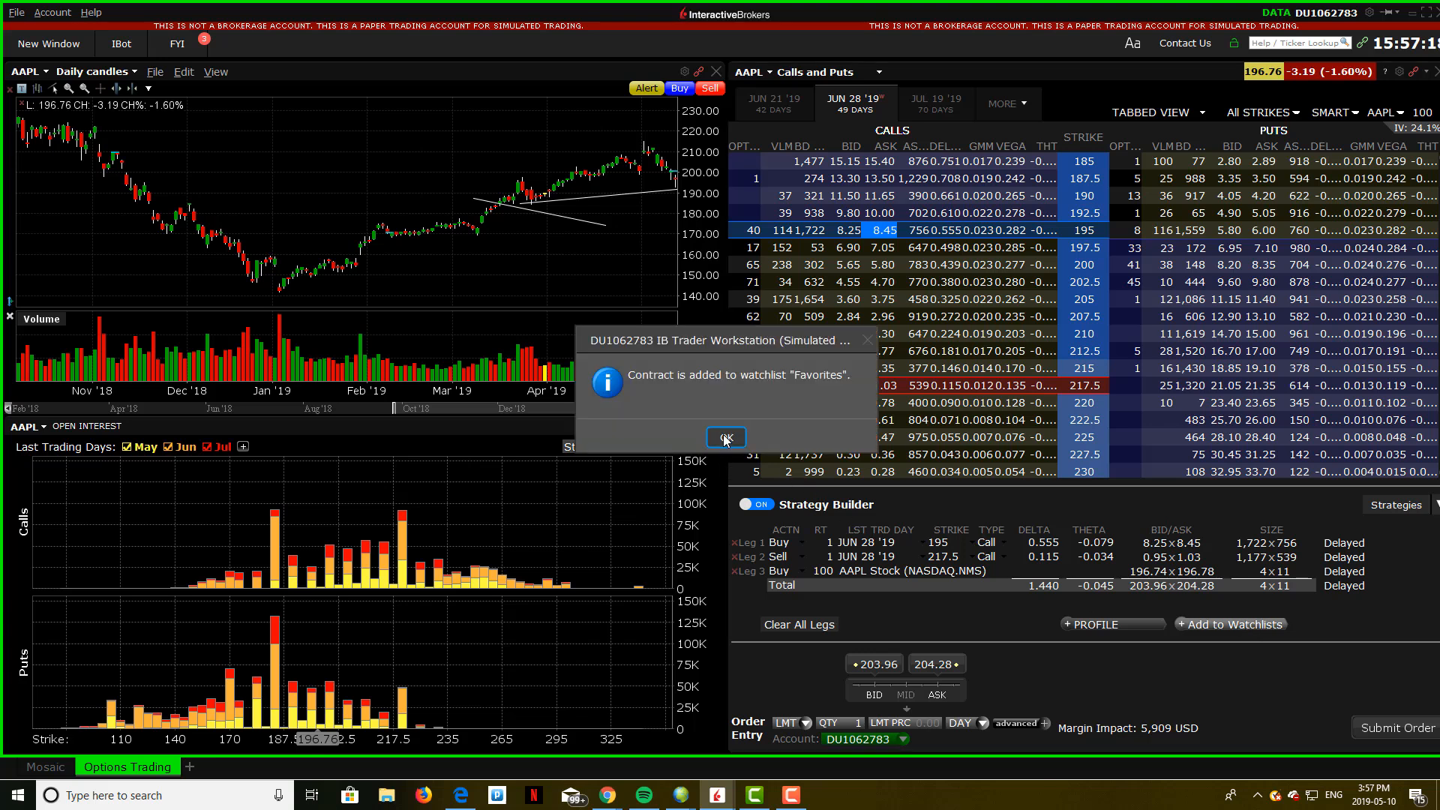
click(725, 438)
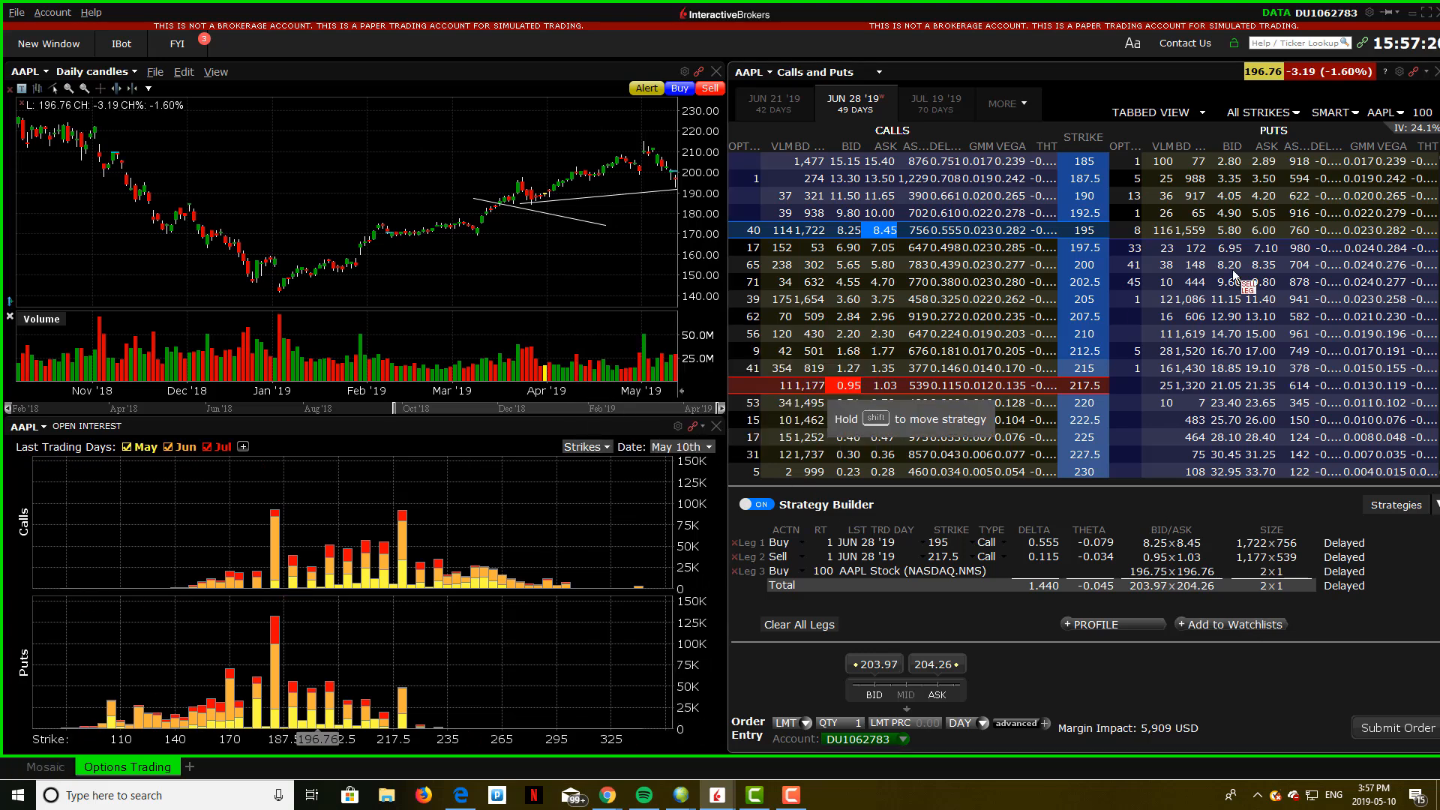
click(44, 767)
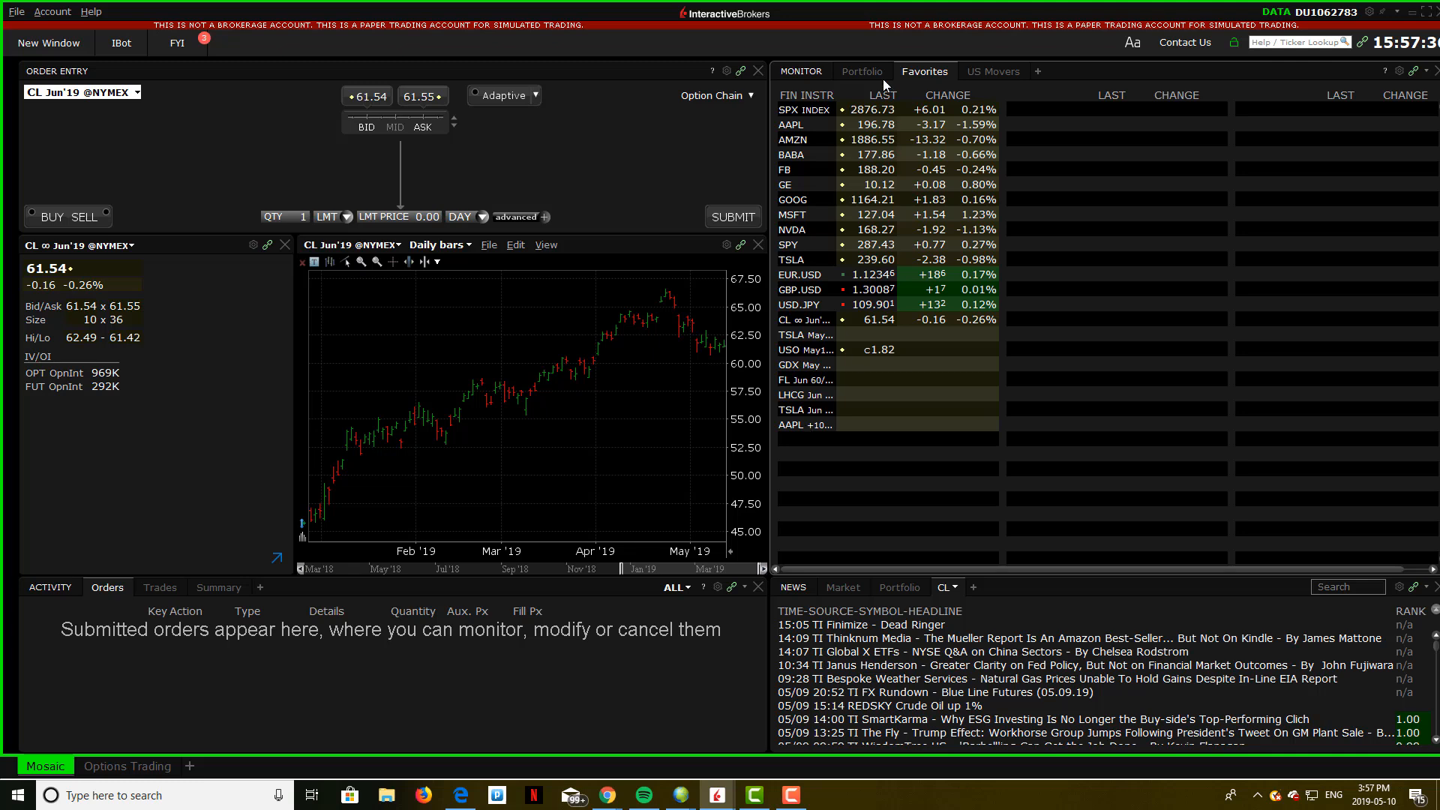
Open an order ticket for the AAPL combo in the Favorites watchlist.
right_click(807, 427)
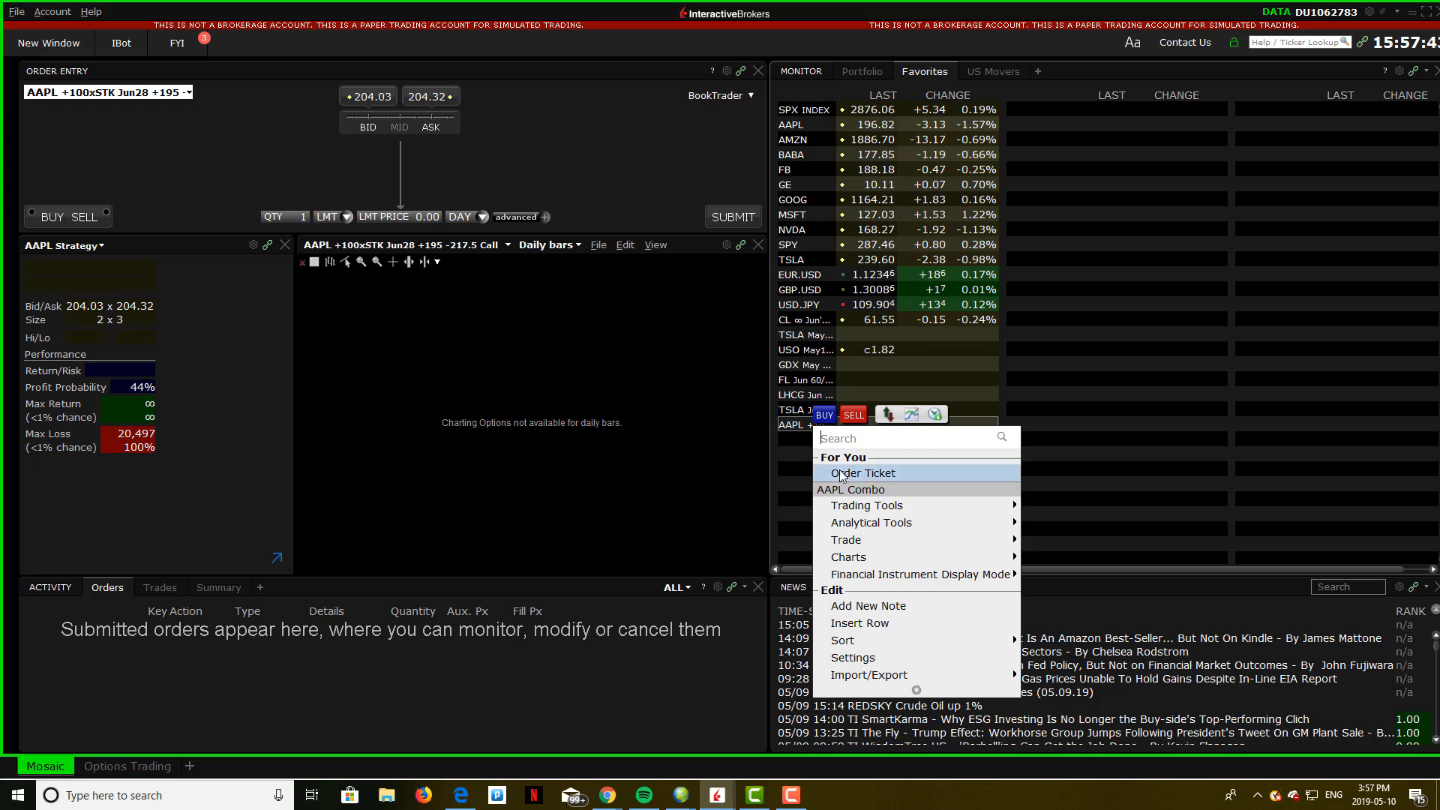
mouse_move(848, 510)
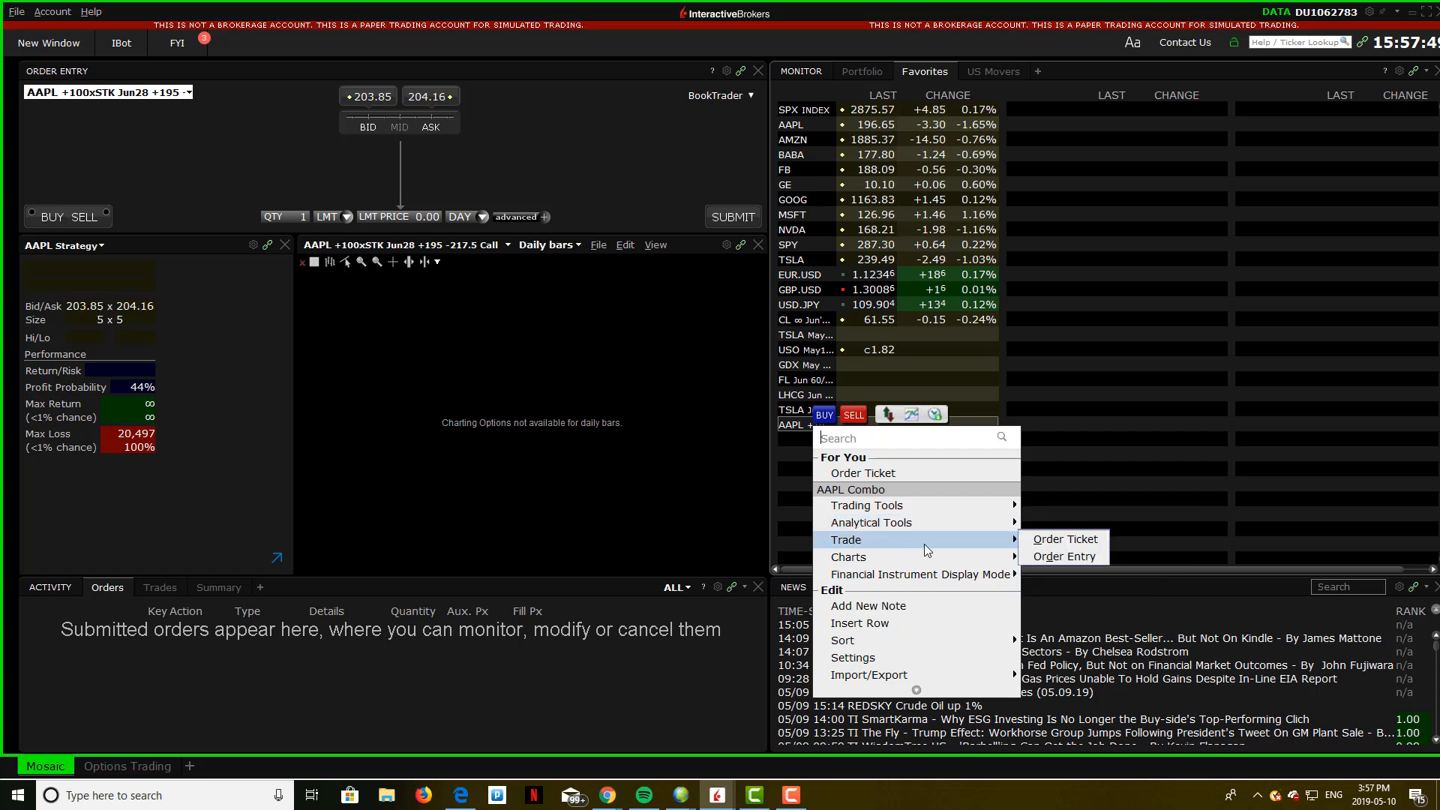
mouse_move(1006, 550)
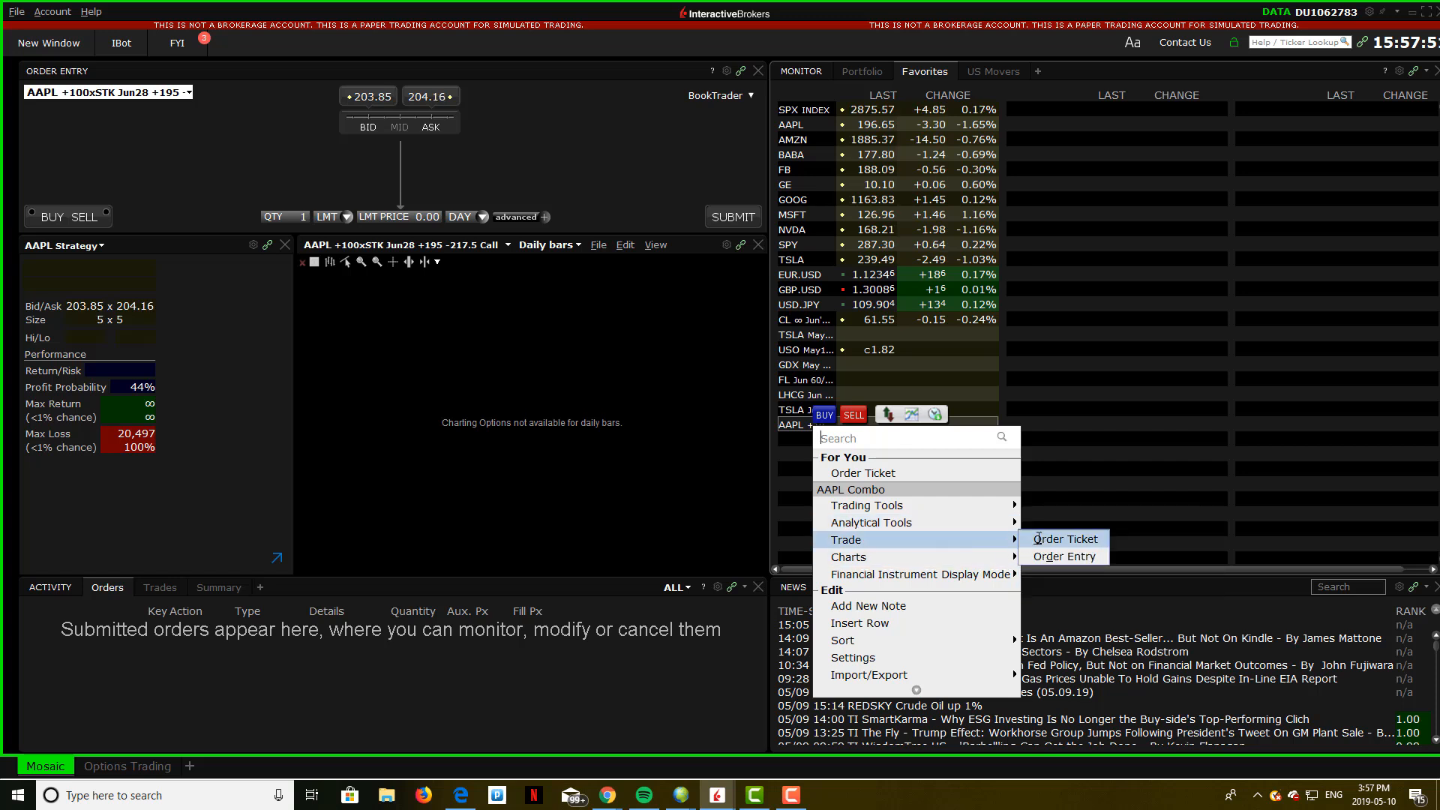
click(1065, 539)
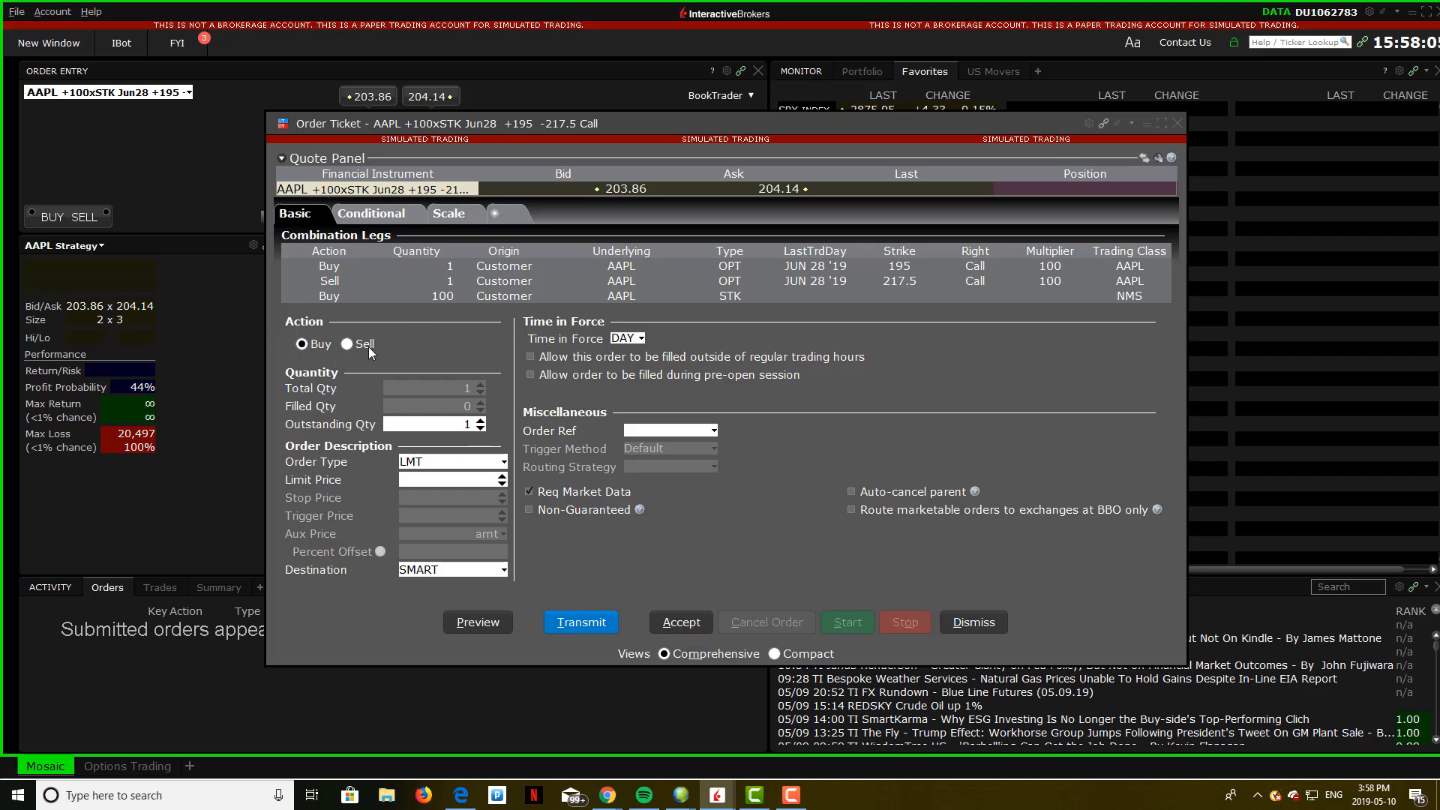
Review the order ticket's basic settings and order type field, and bring up its conditional settings.
click(437, 465)
click(440, 470)
click(386, 213)
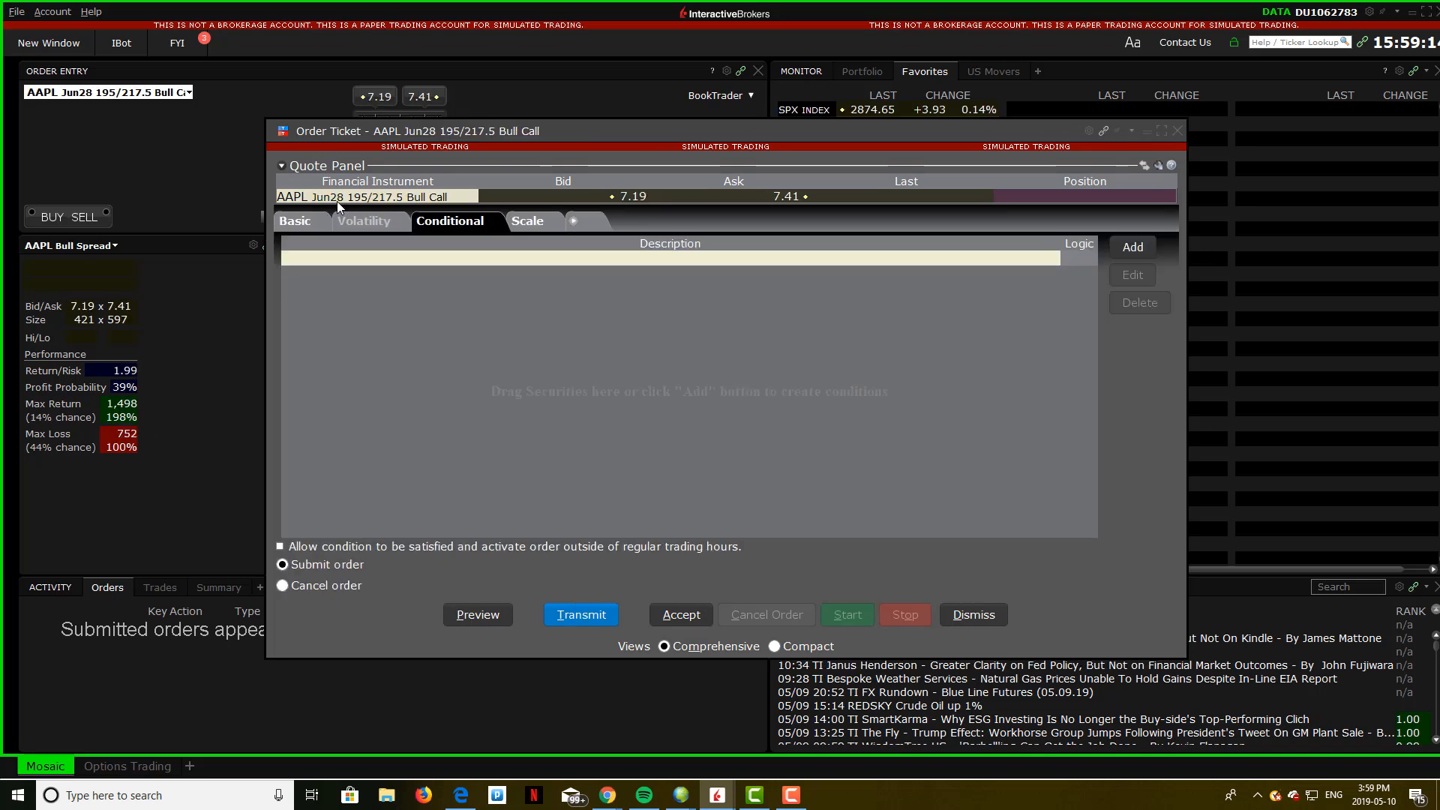
click(297, 225)
click(429, 218)
Start a price condition for the order with AAPL Stock (SMART) on NASDAQ as the underlying.
click(1133, 247)
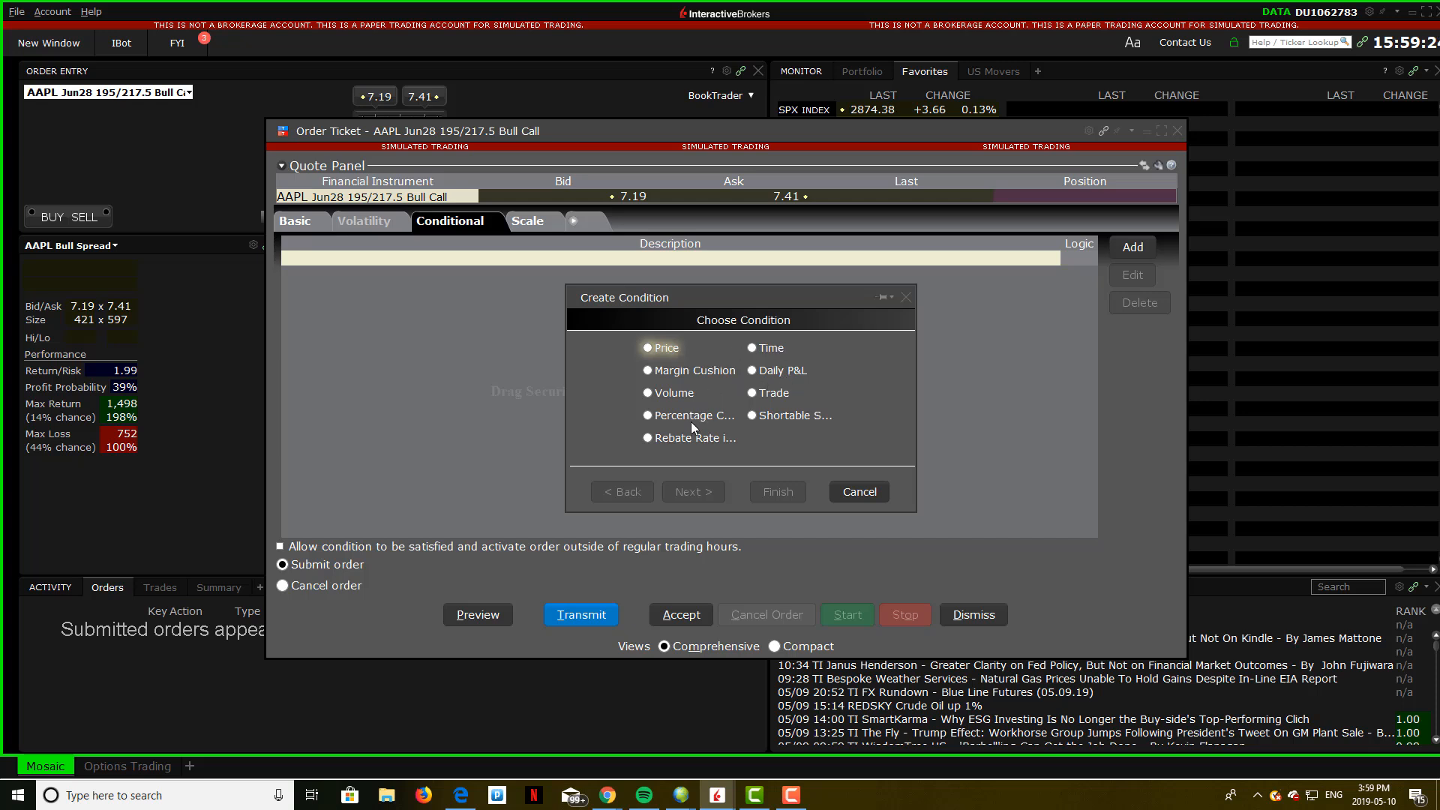
click(647, 348)
click(699, 493)
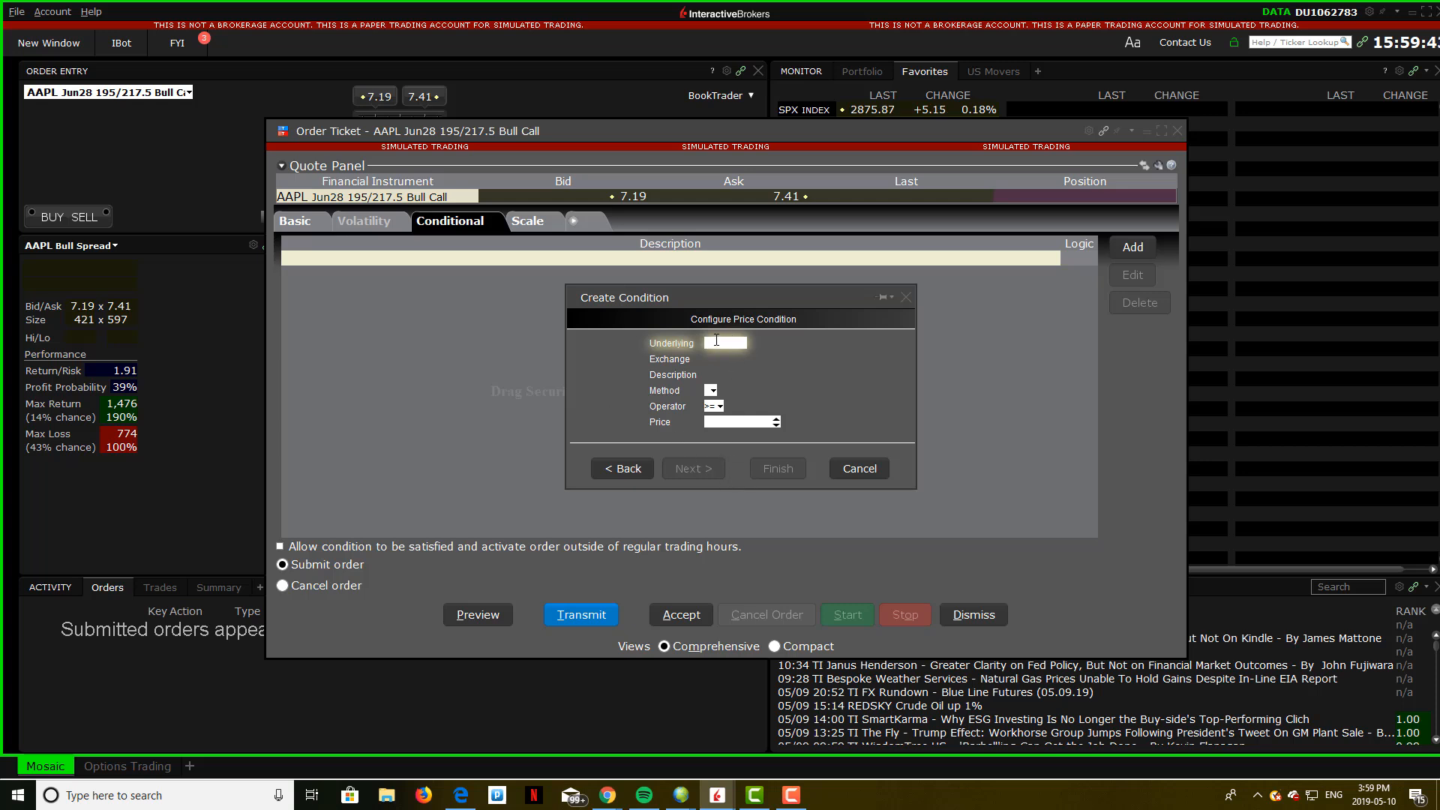
text(aapl)
key(Return)
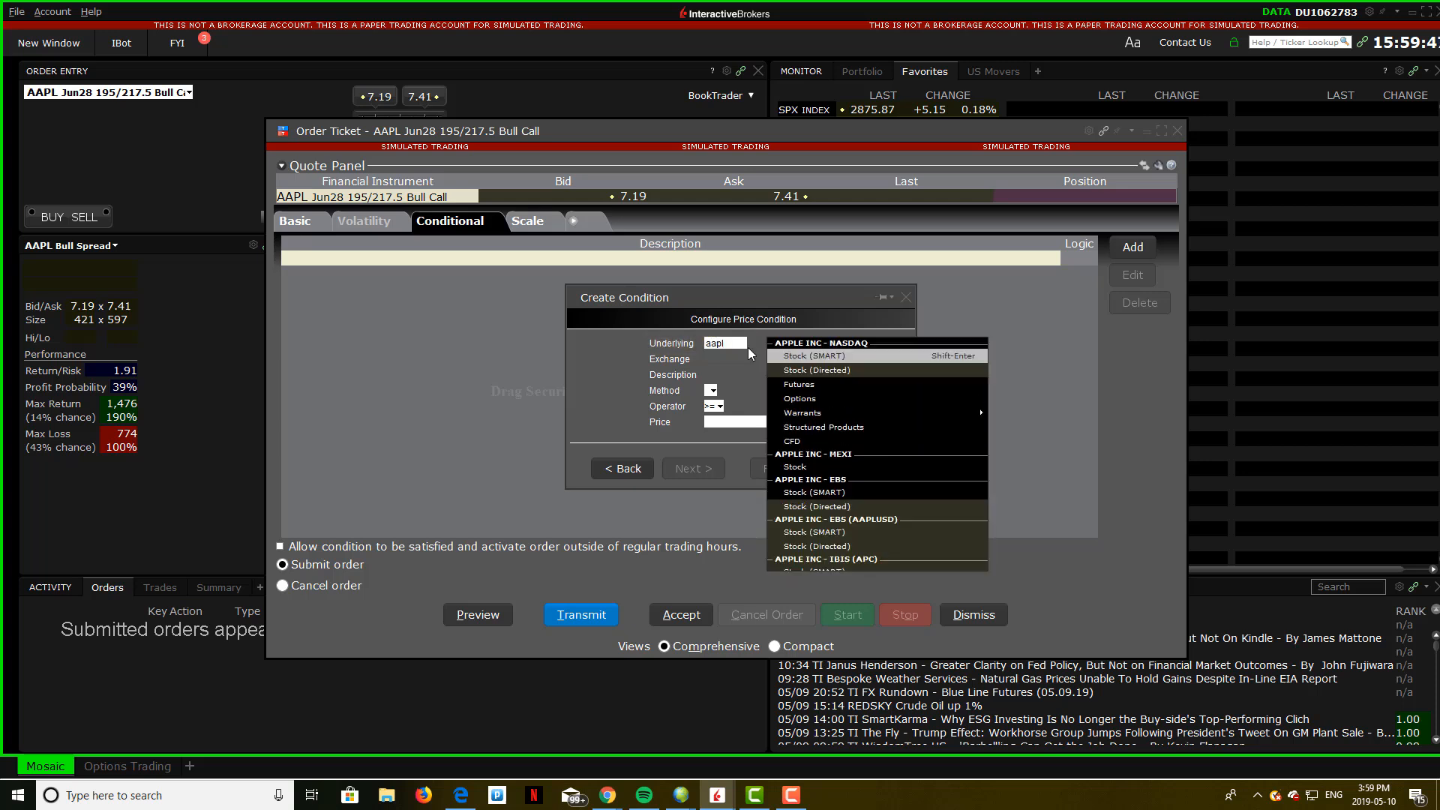
click(786, 357)
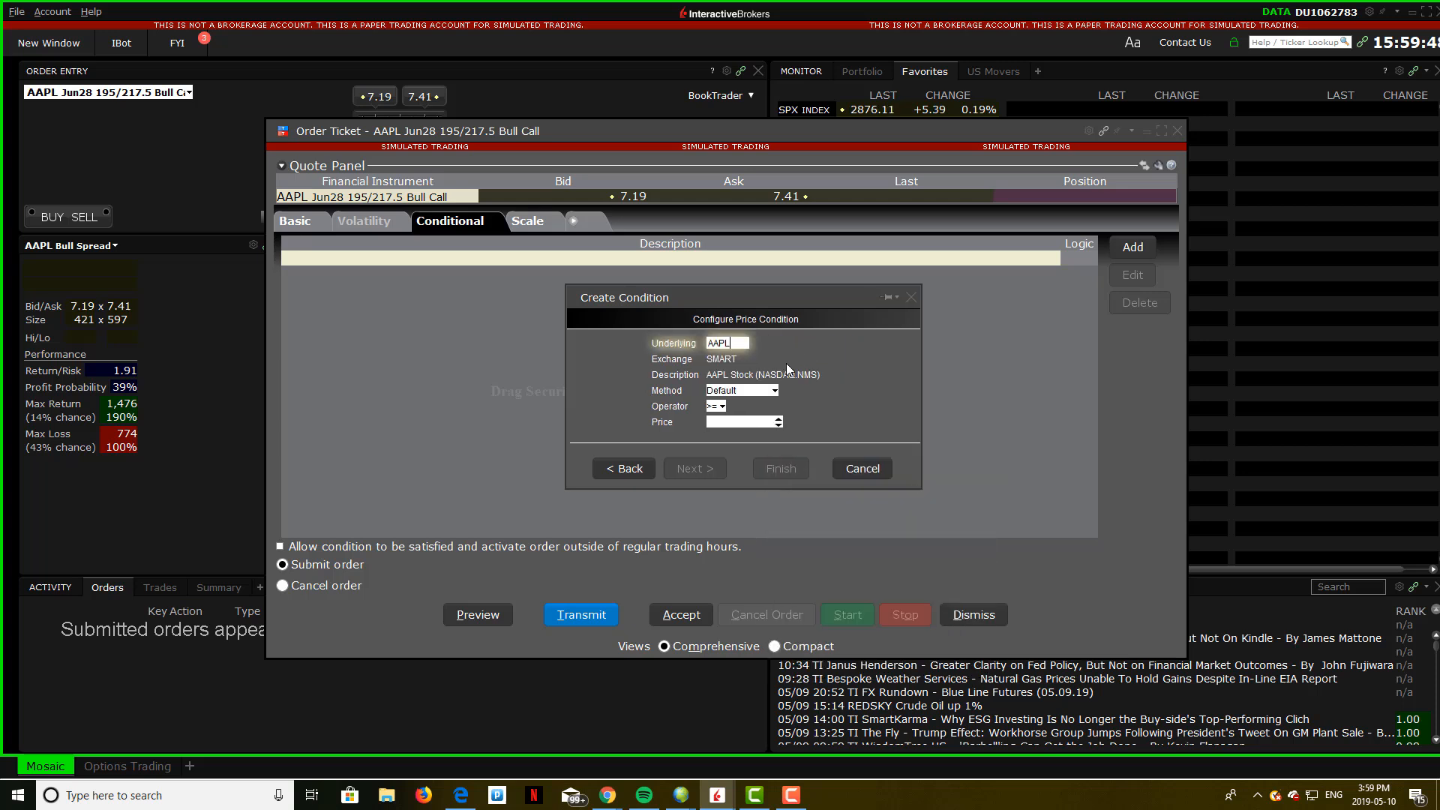
Set the AAPL price condition's method to Mid-point.
click(740, 390)
click(740, 390)
click(741, 390)
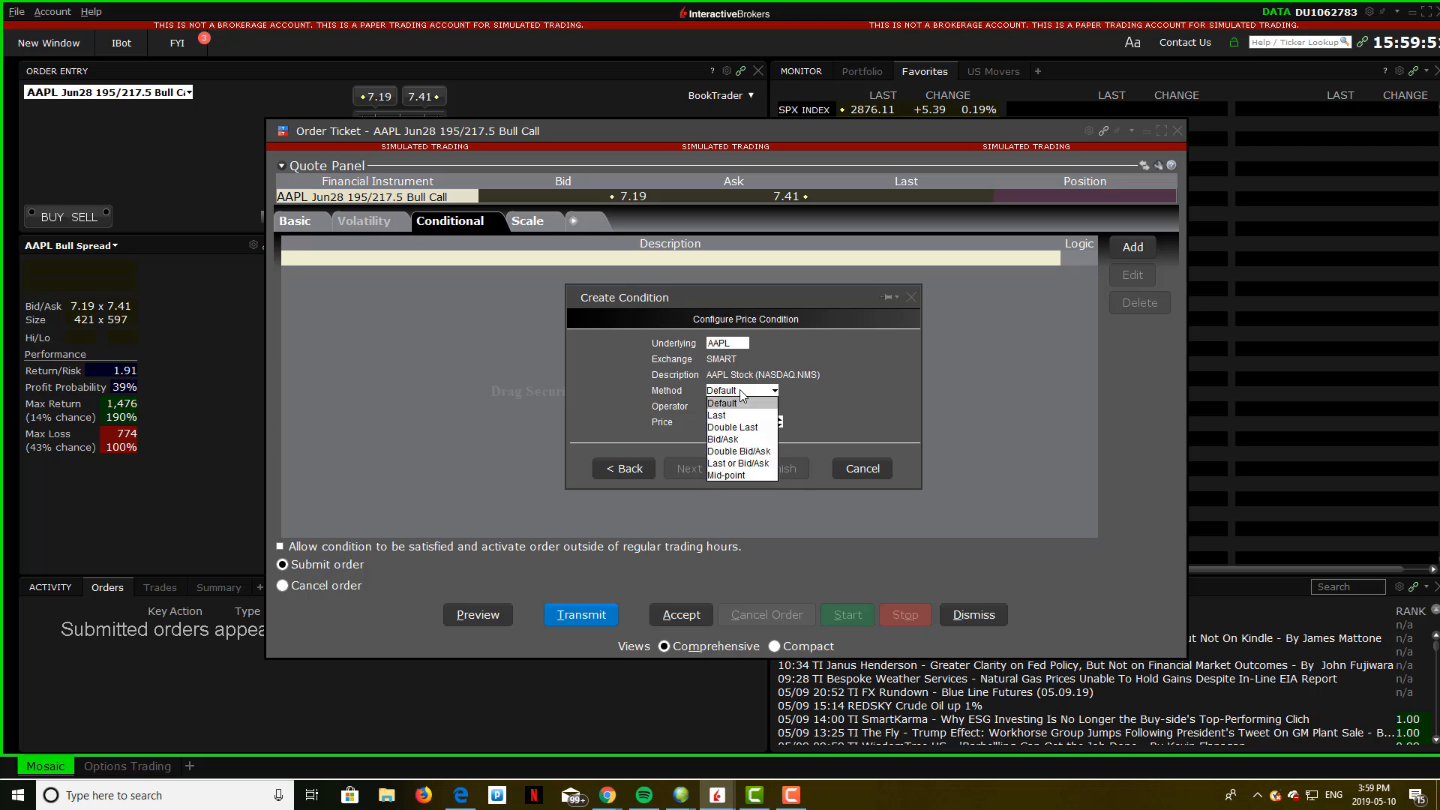
click(740, 390)
click(740, 390)
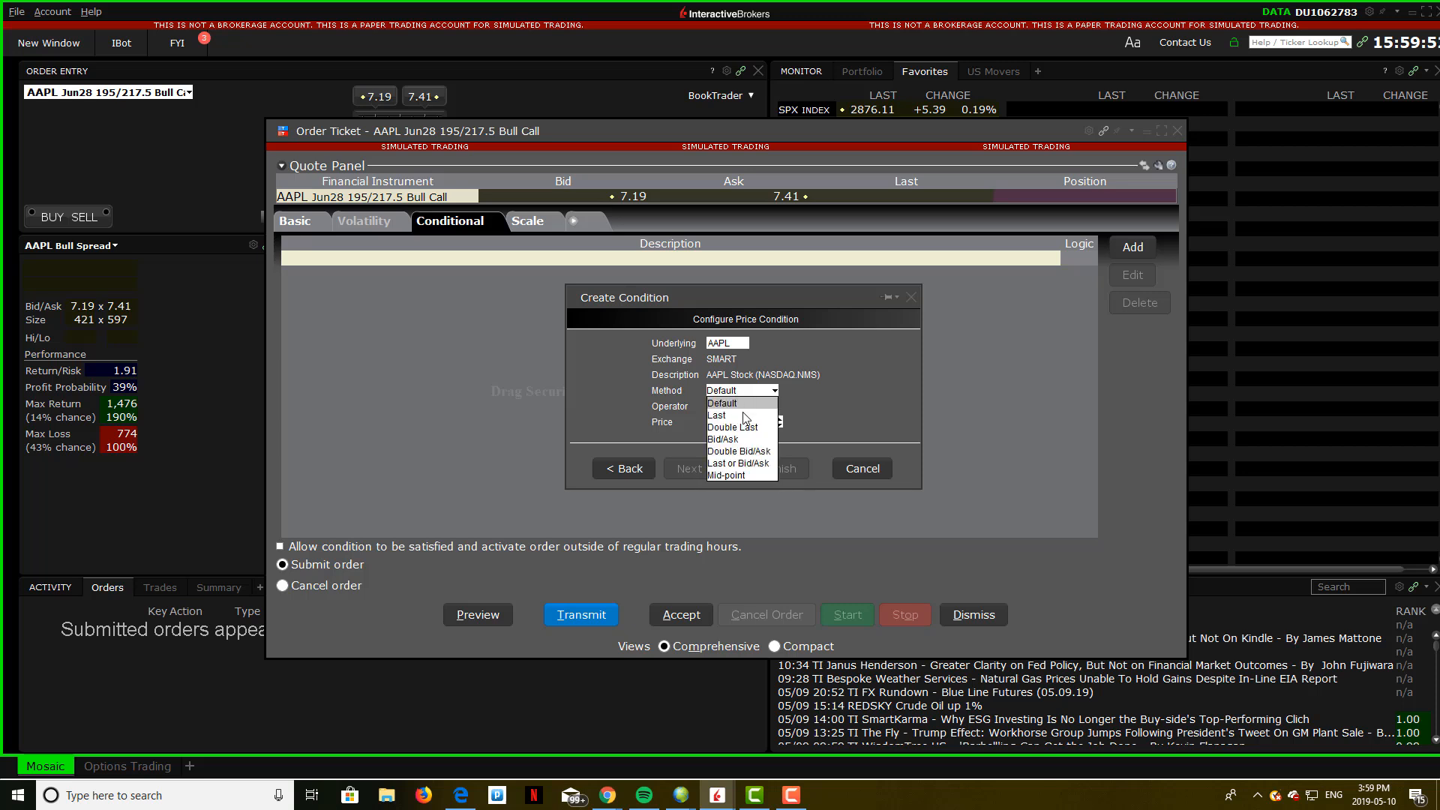
click(760, 473)
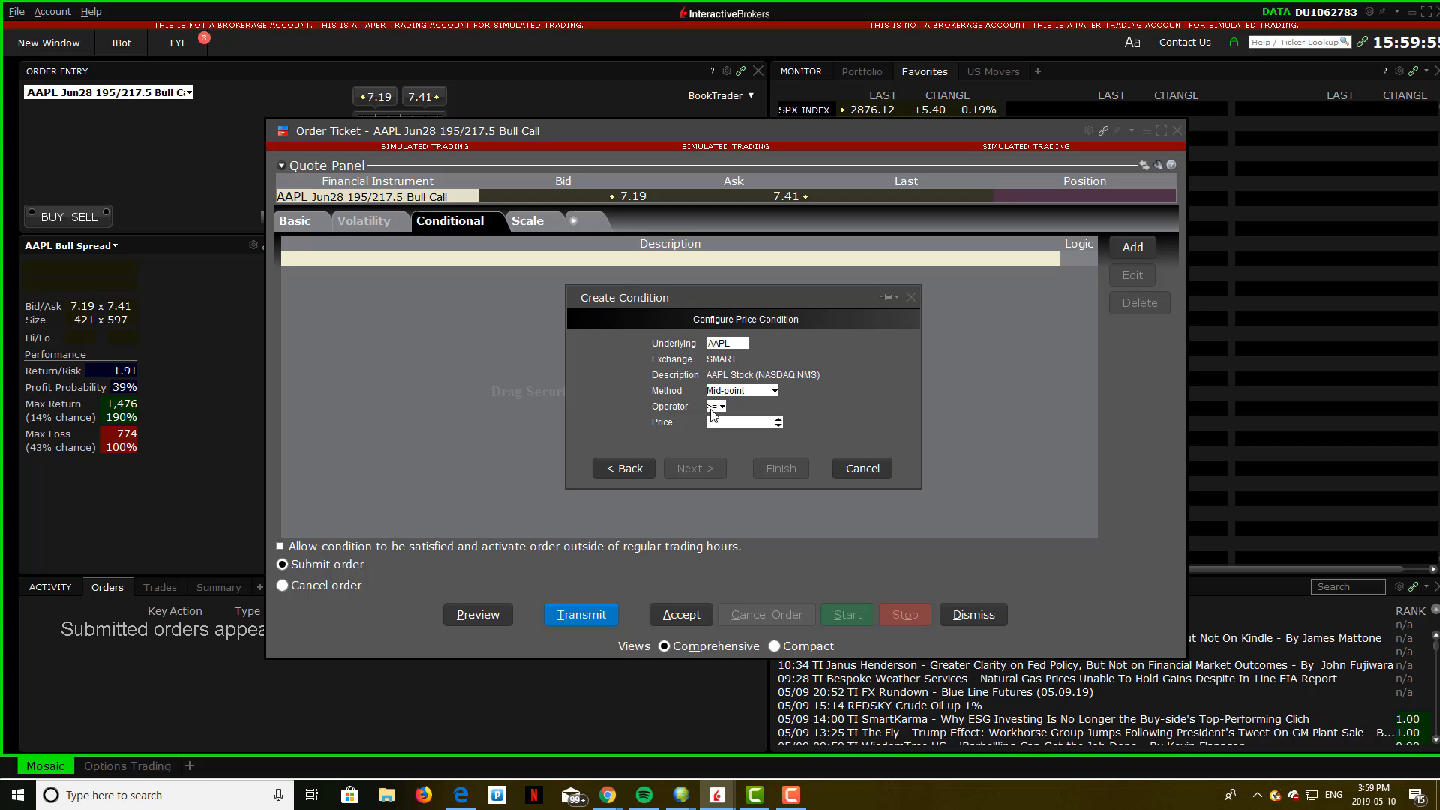
Set the condition's operator to >= and its price to 198, and finish creating the condition.
click(714, 407)
click(715, 406)
click(714, 406)
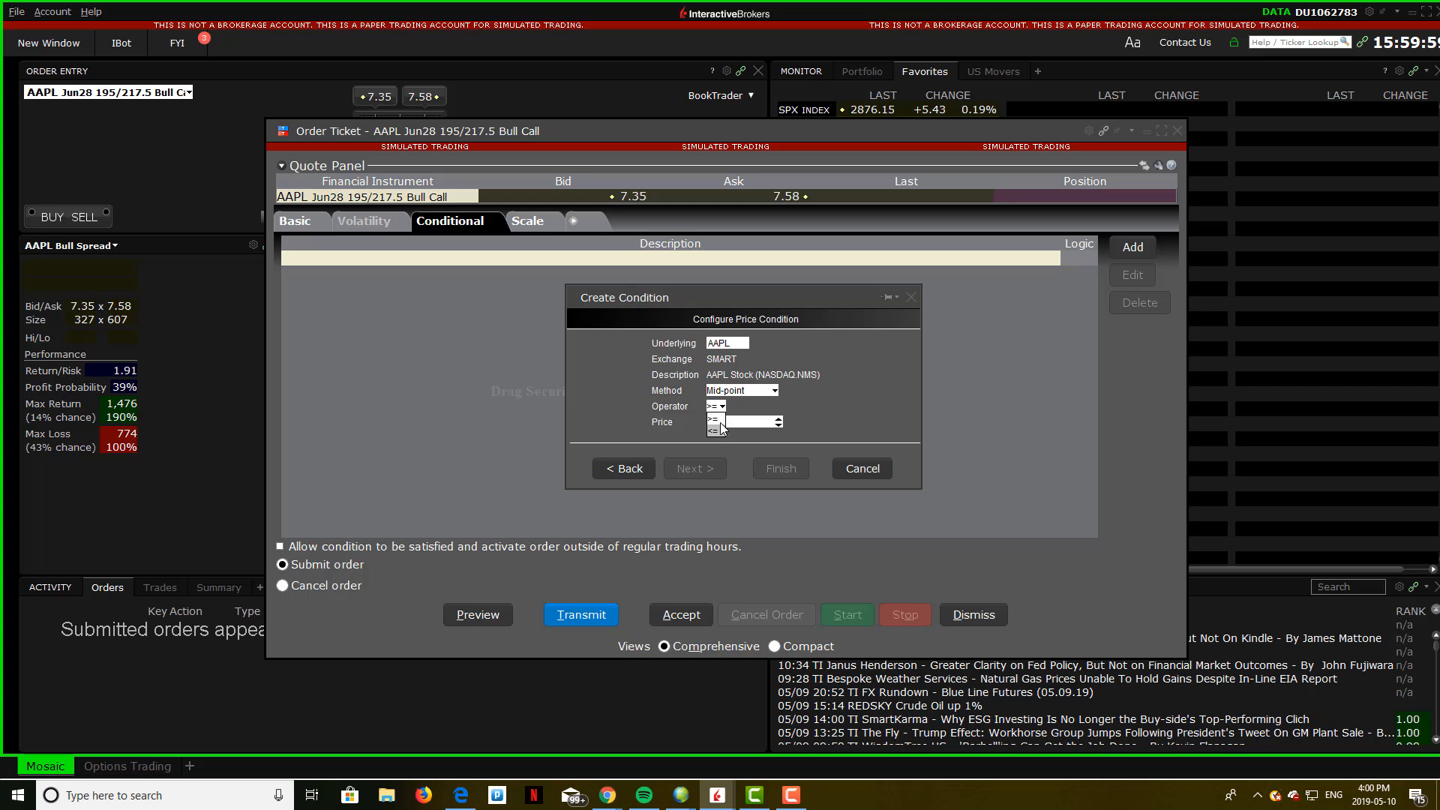
click(720, 409)
click(718, 420)
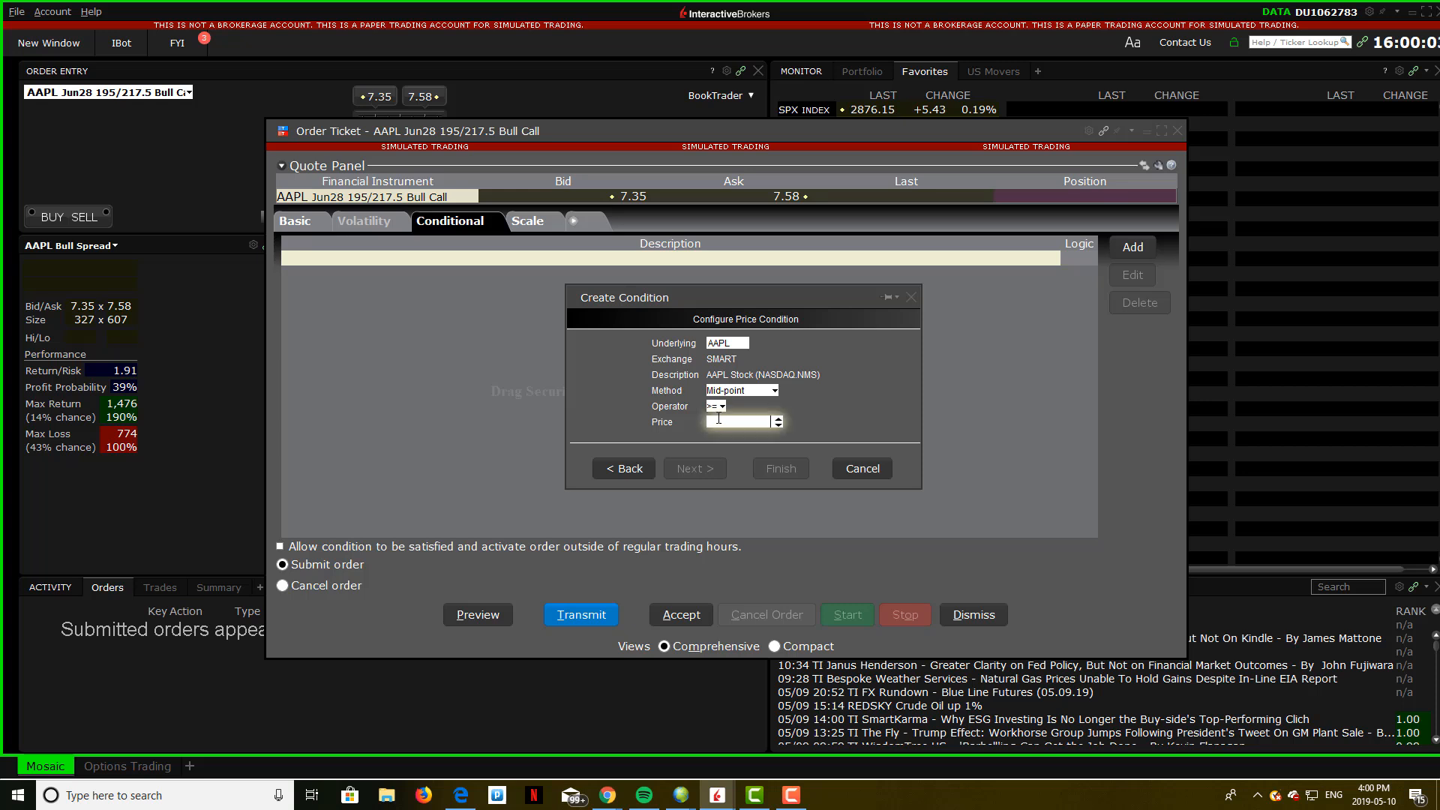
text(198)
click(762, 476)
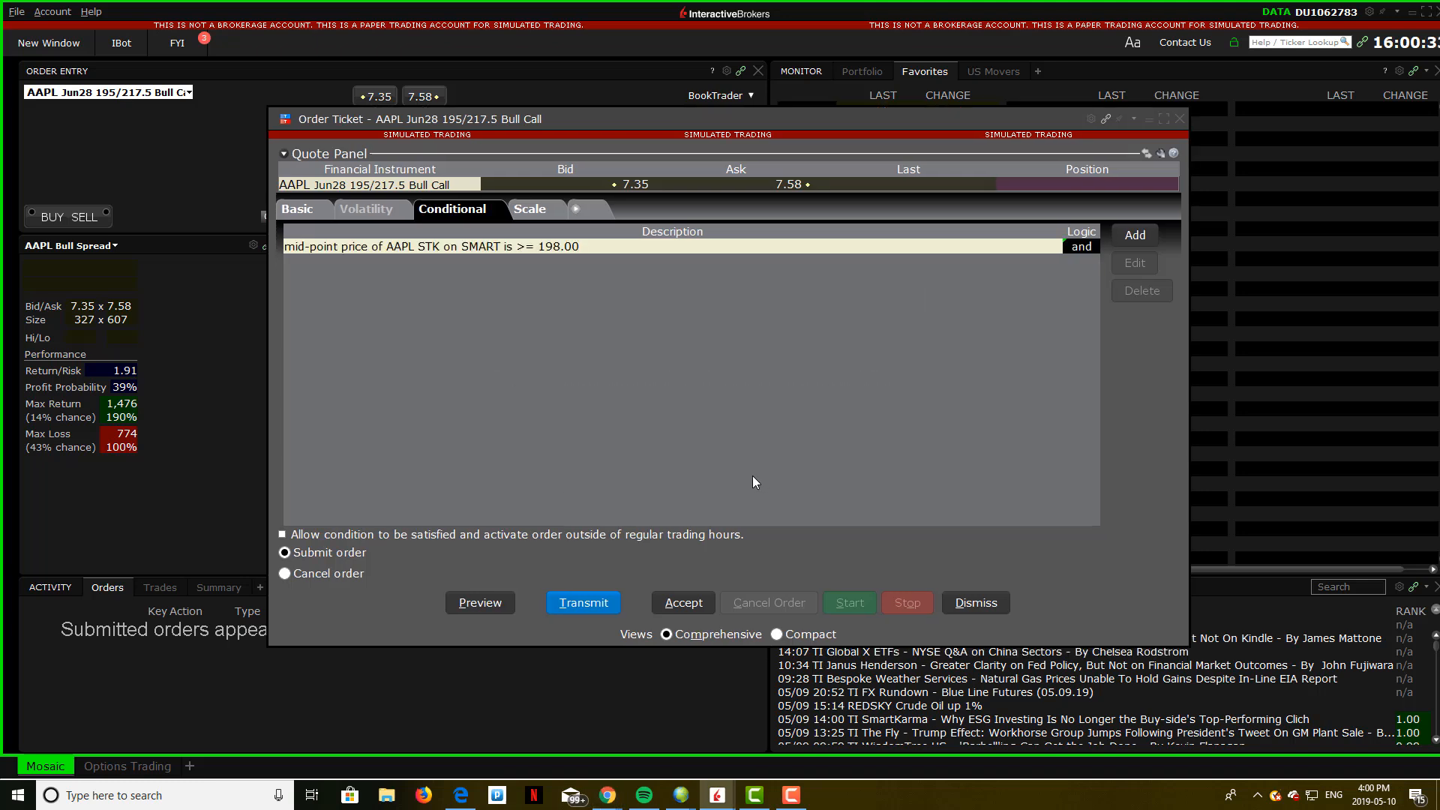
Change the AAPL combo order's type to MKT in the ticket's basic settings.
click(297, 208)
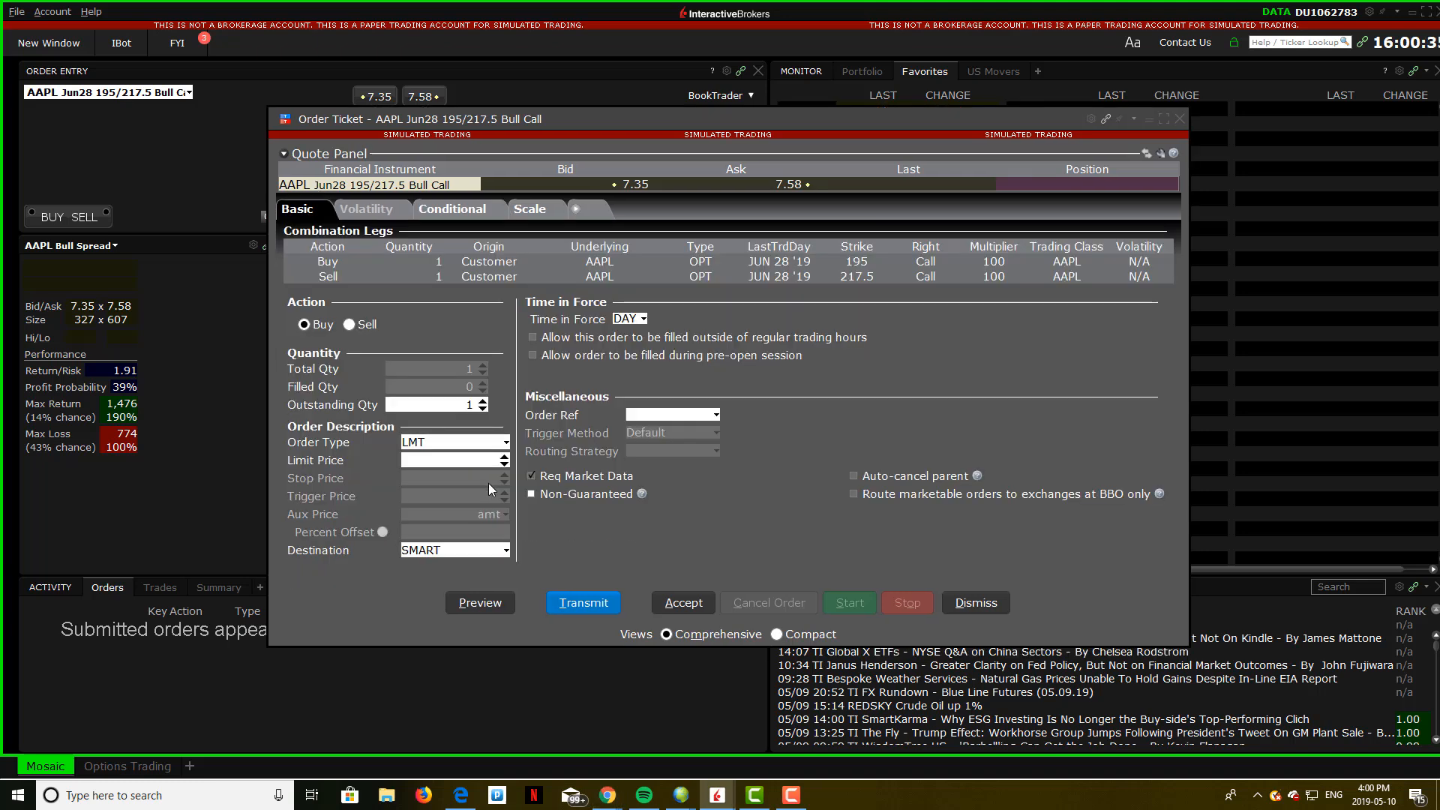
click(457, 442)
click(453, 475)
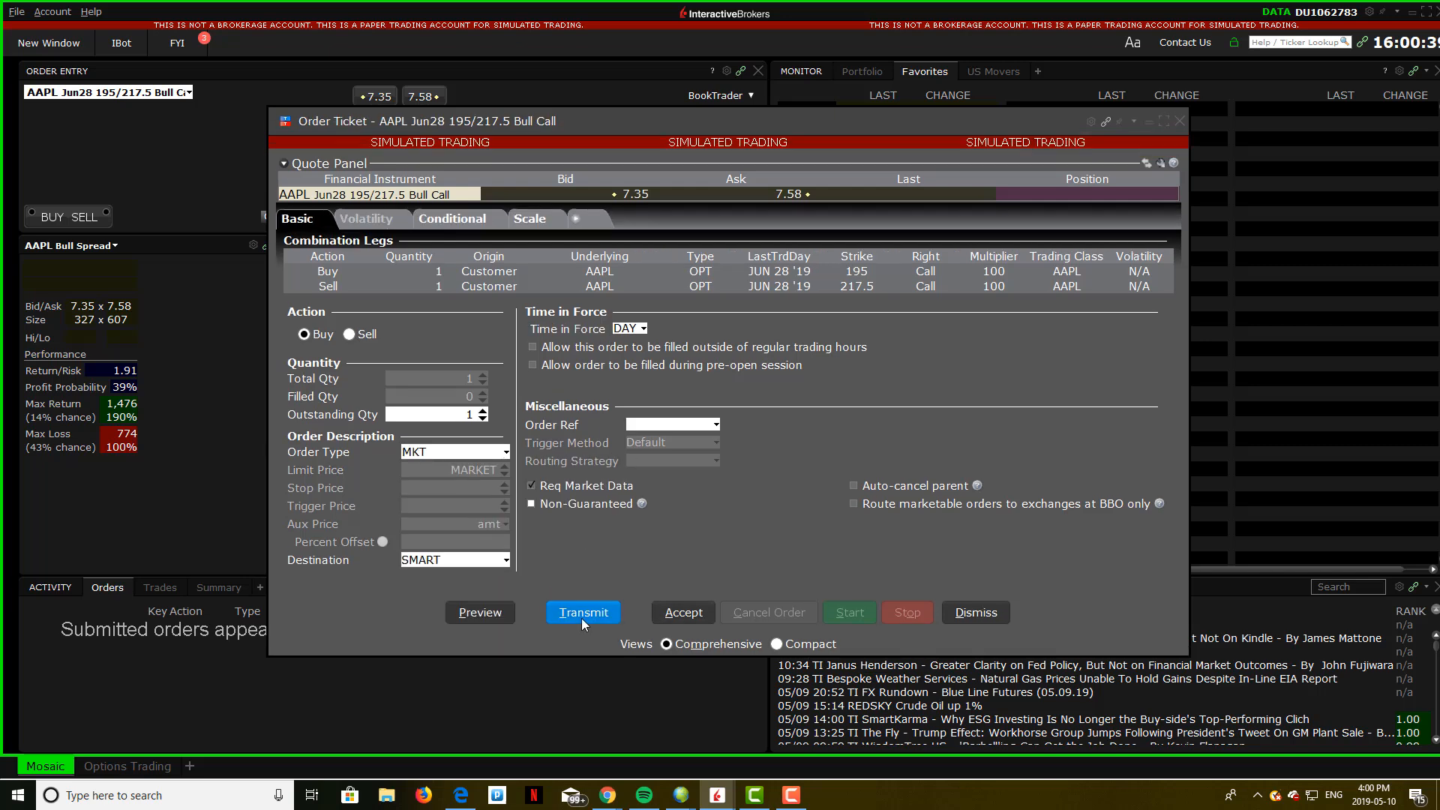
Check the order's price condition, then transmit the AAPL combo order, overriding the market data warning.
click(466, 219)
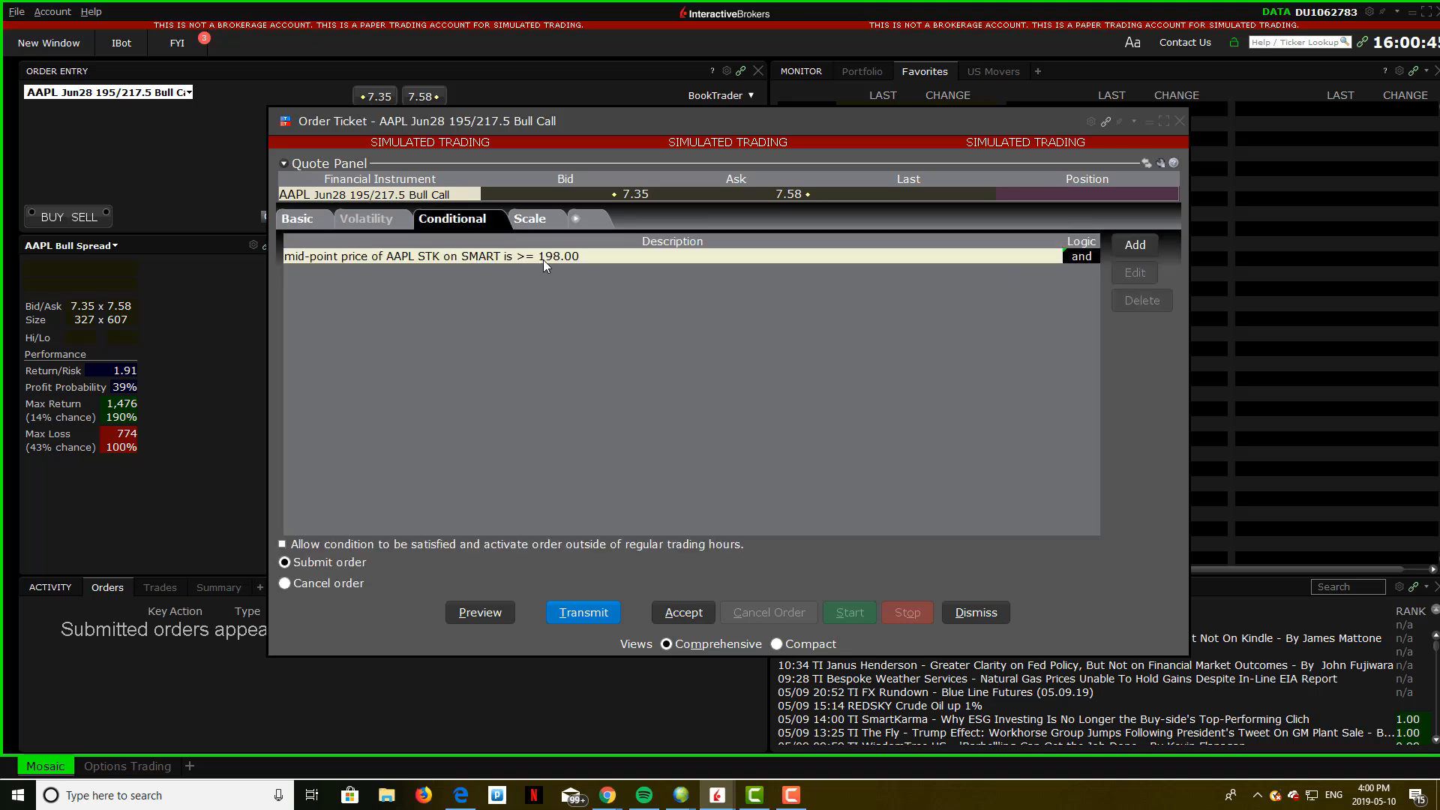
click(607, 614)
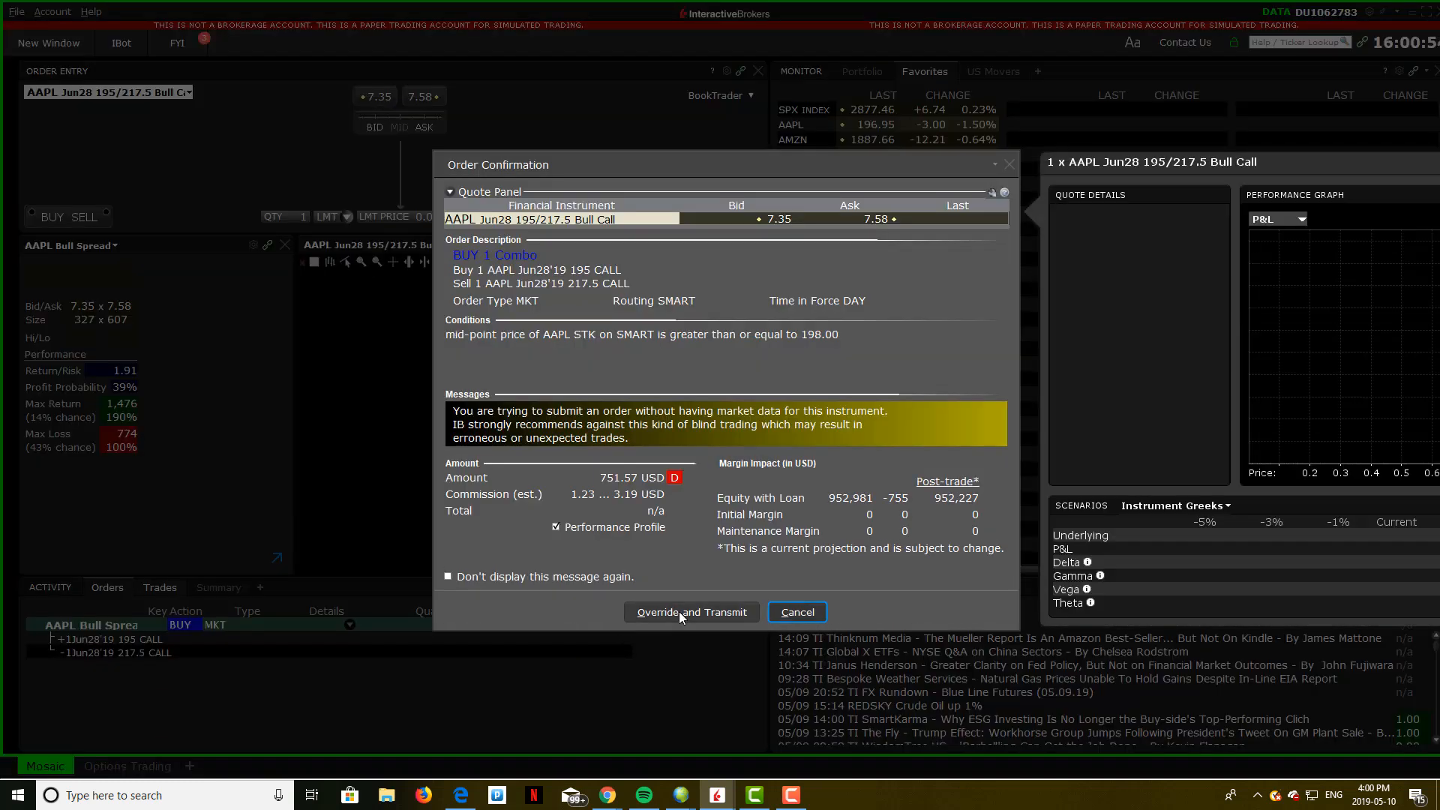
click(678, 613)
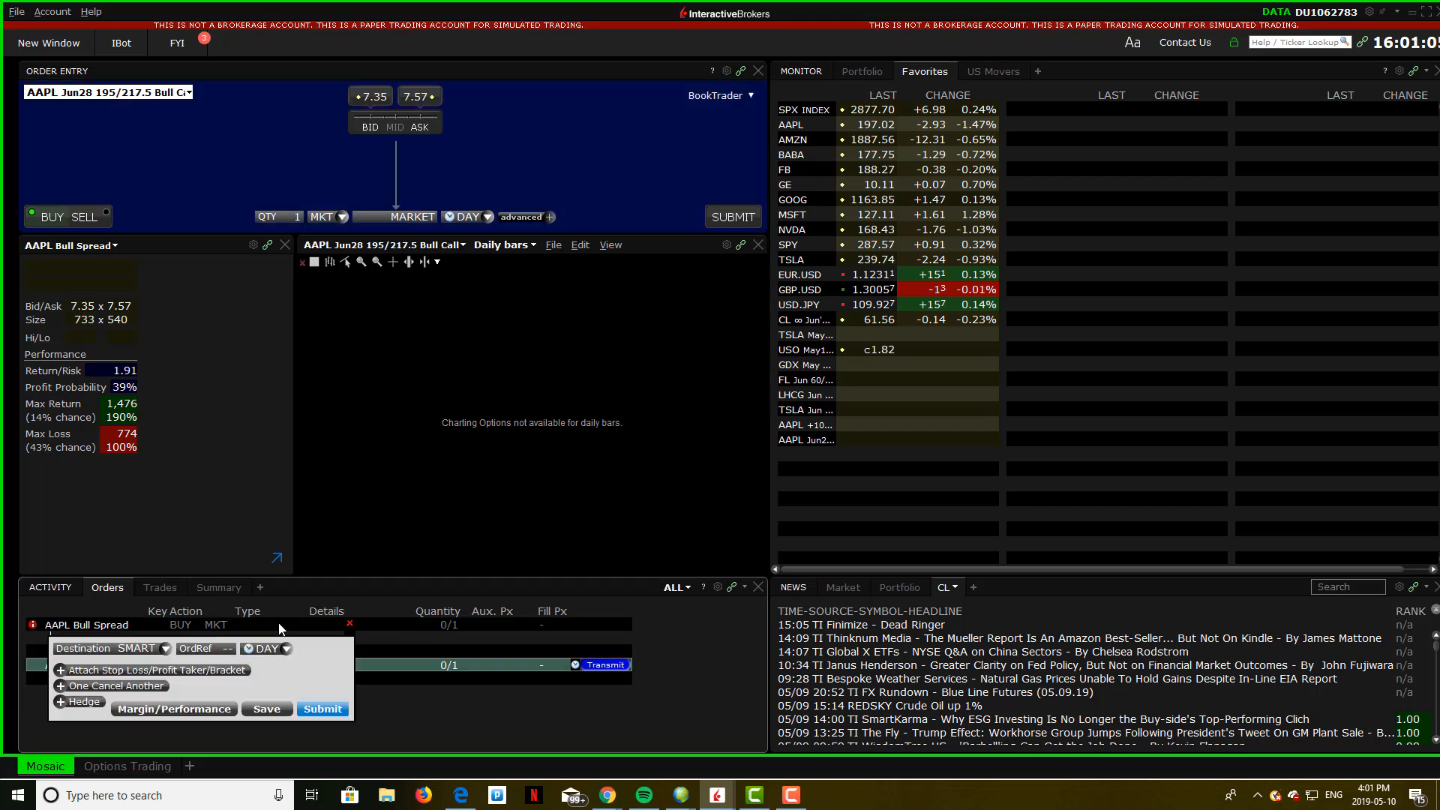
Examine the stop loss and profit taker attachments for the submitted AAPL Bull Spread order, including their advanced options.
click(60, 670)
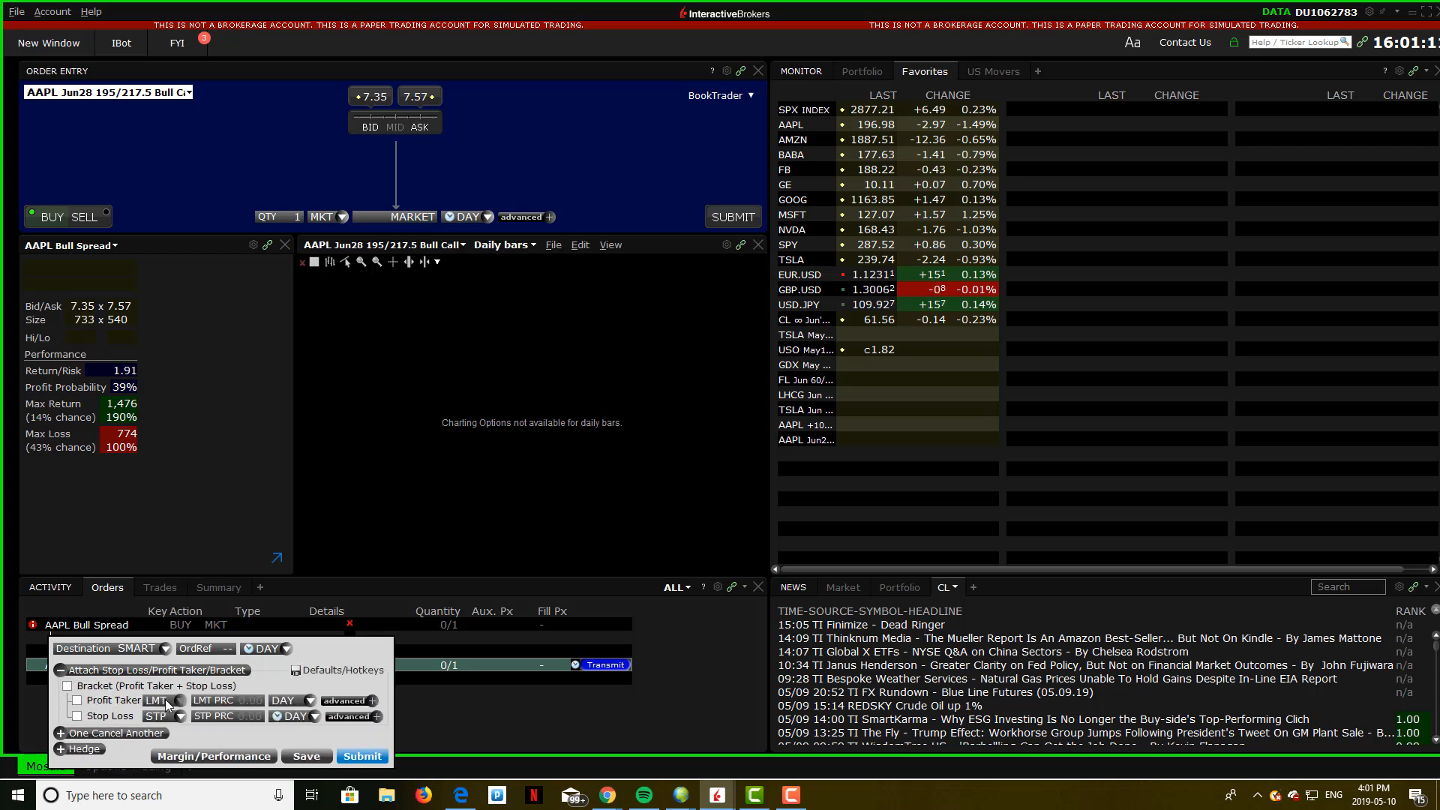
click(371, 700)
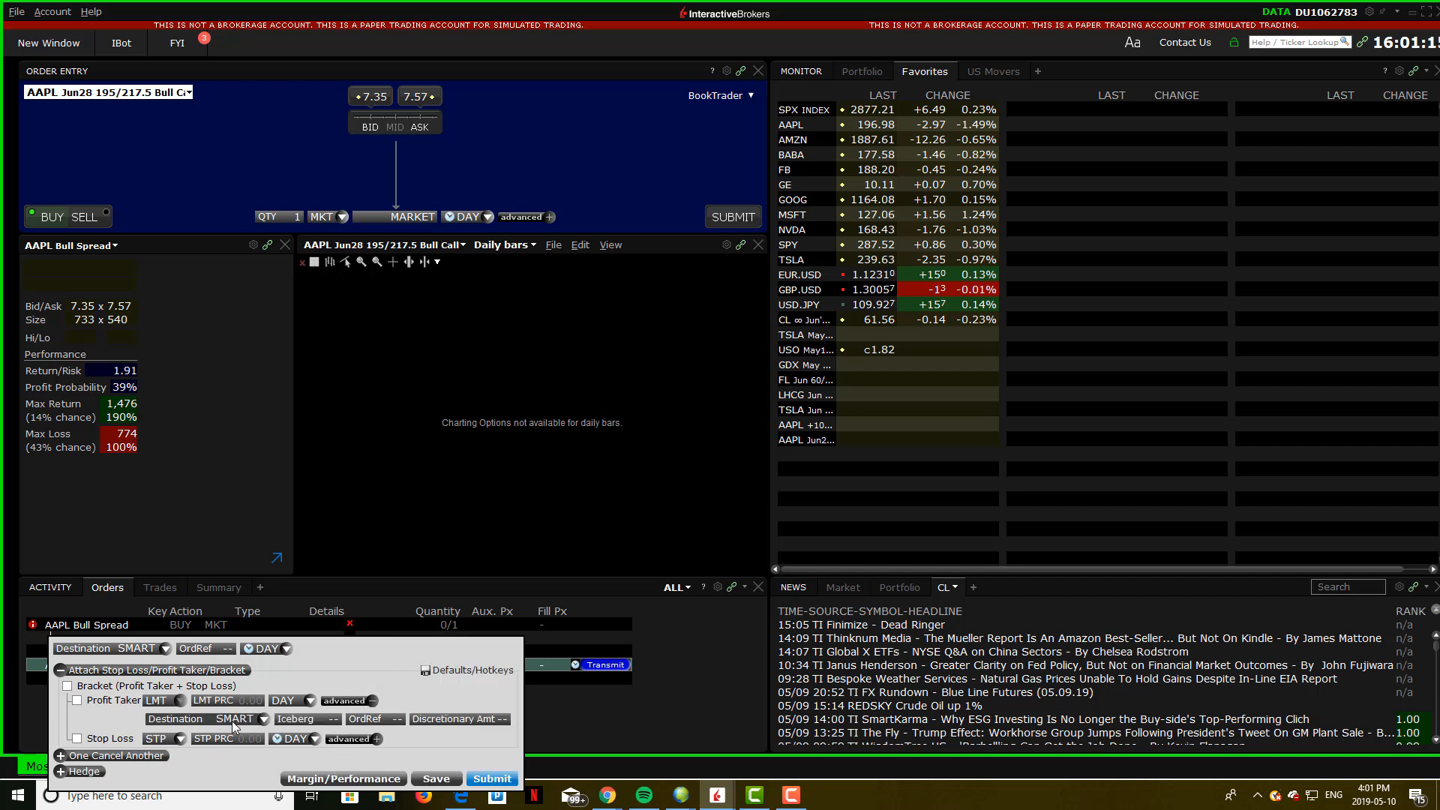
click(367, 741)
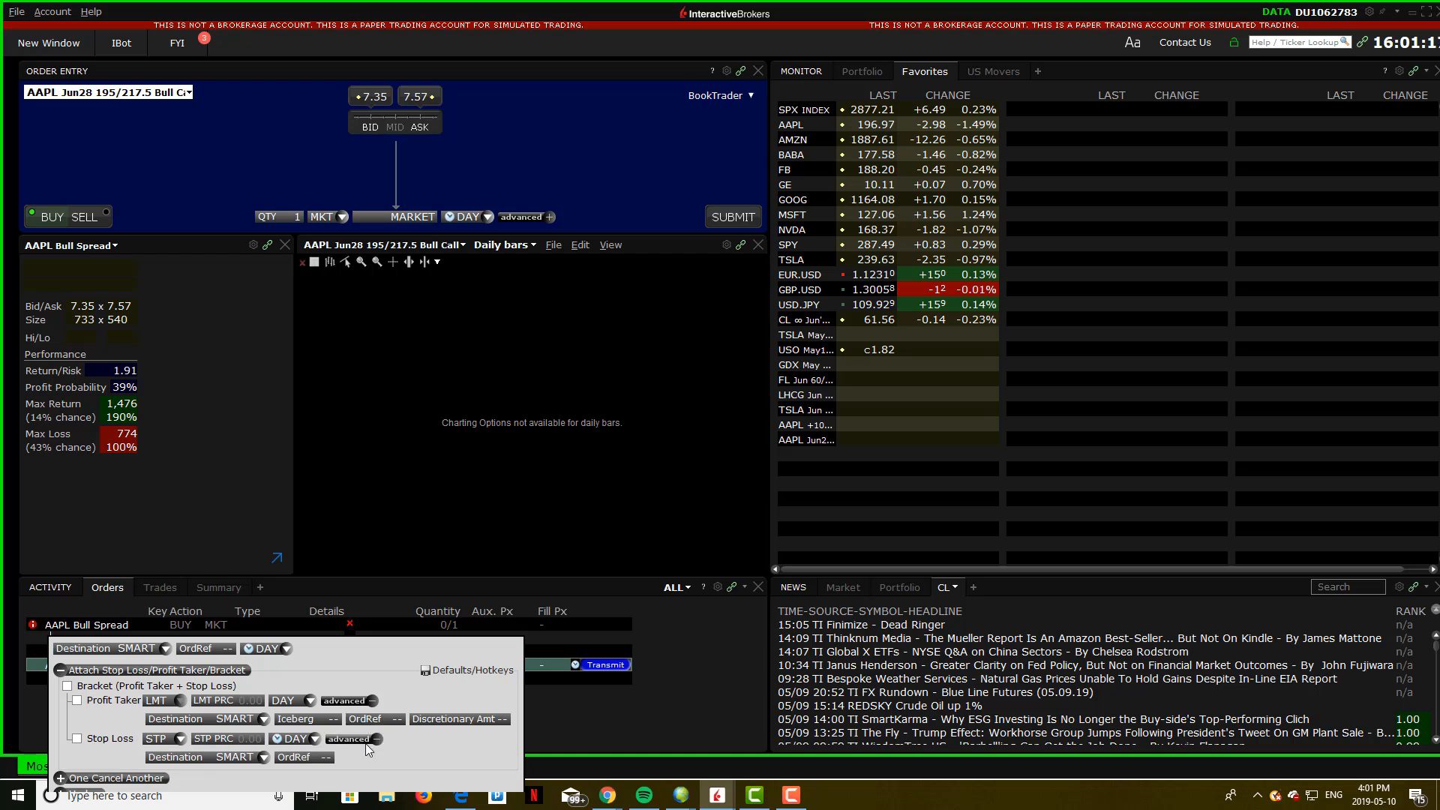
click(375, 739)
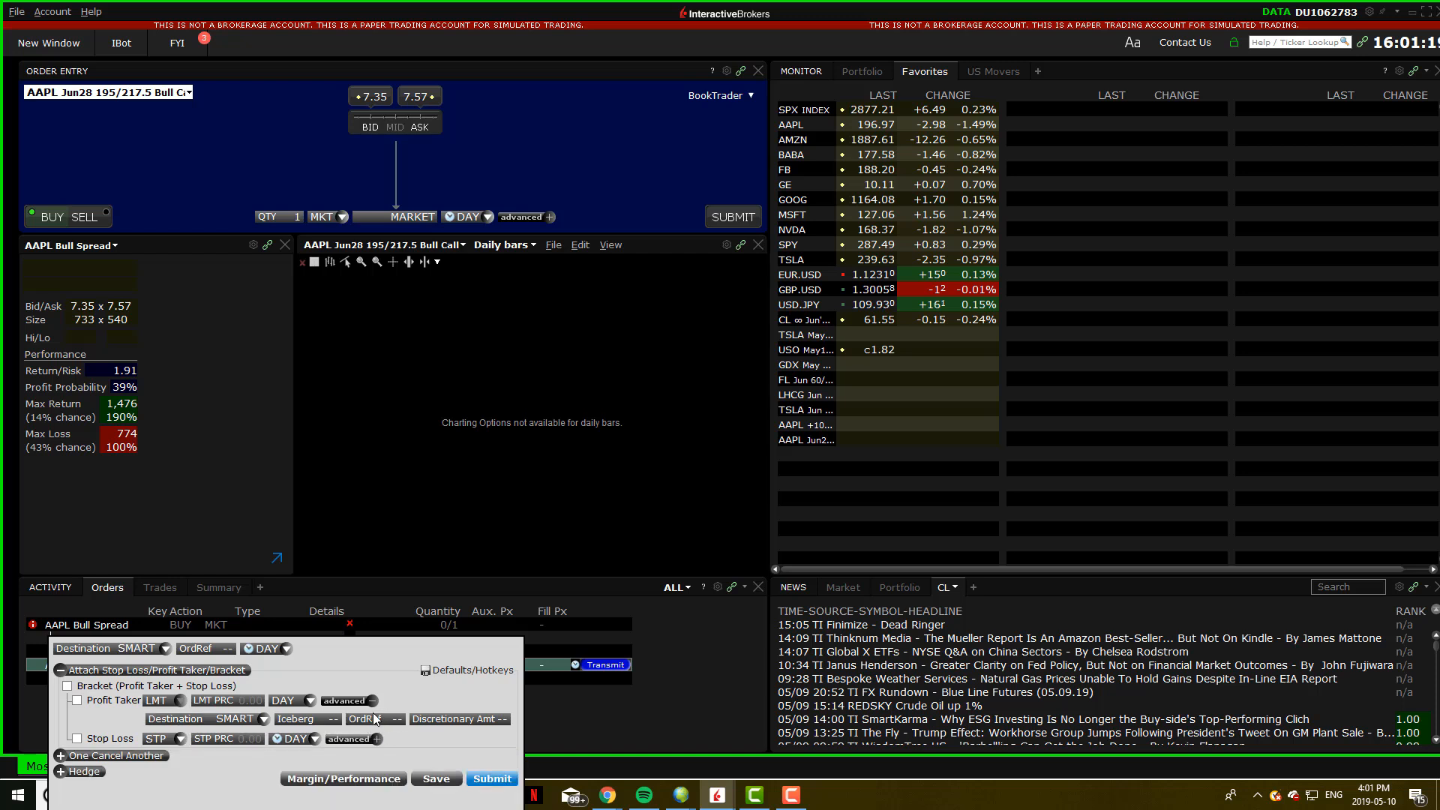
click(372, 704)
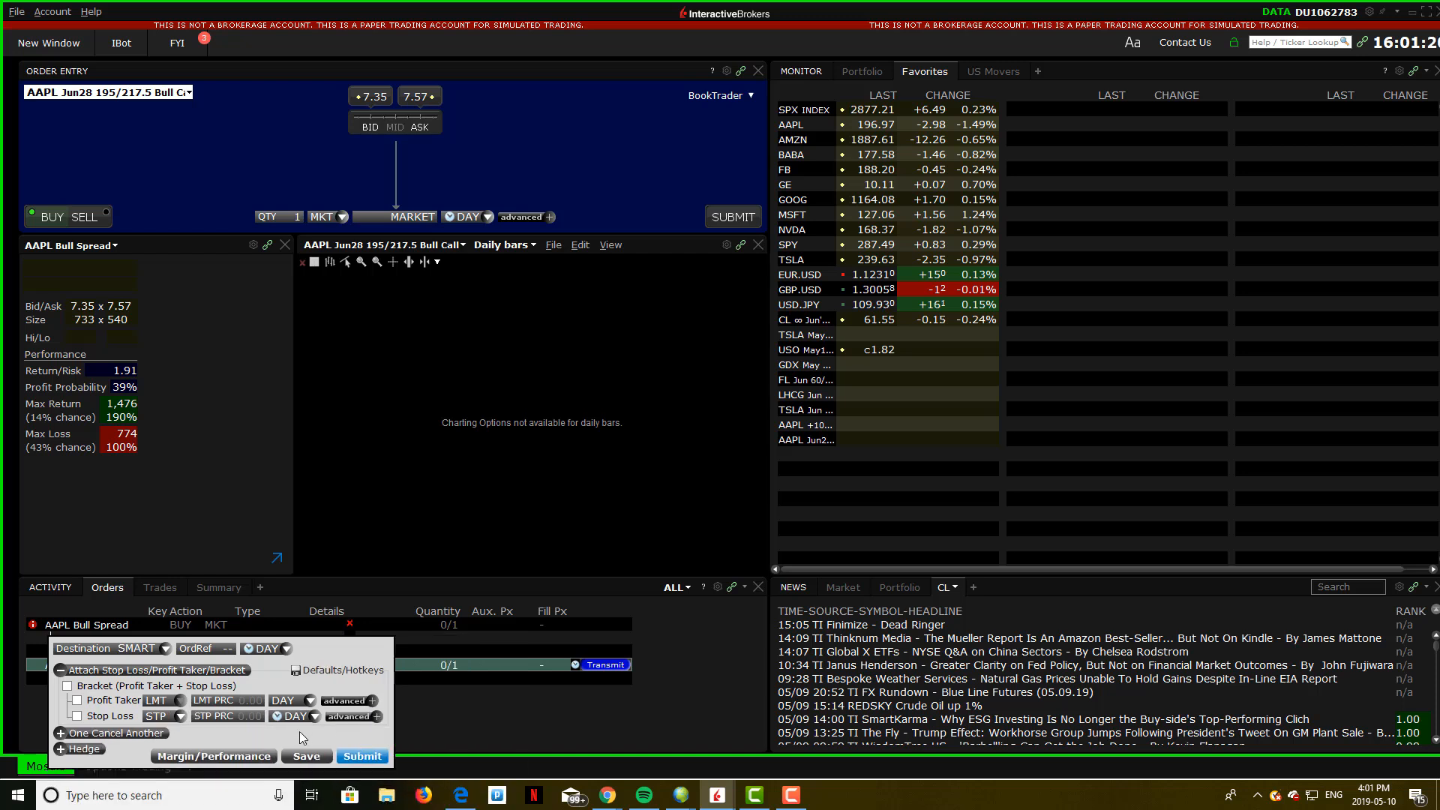
click(489, 695)
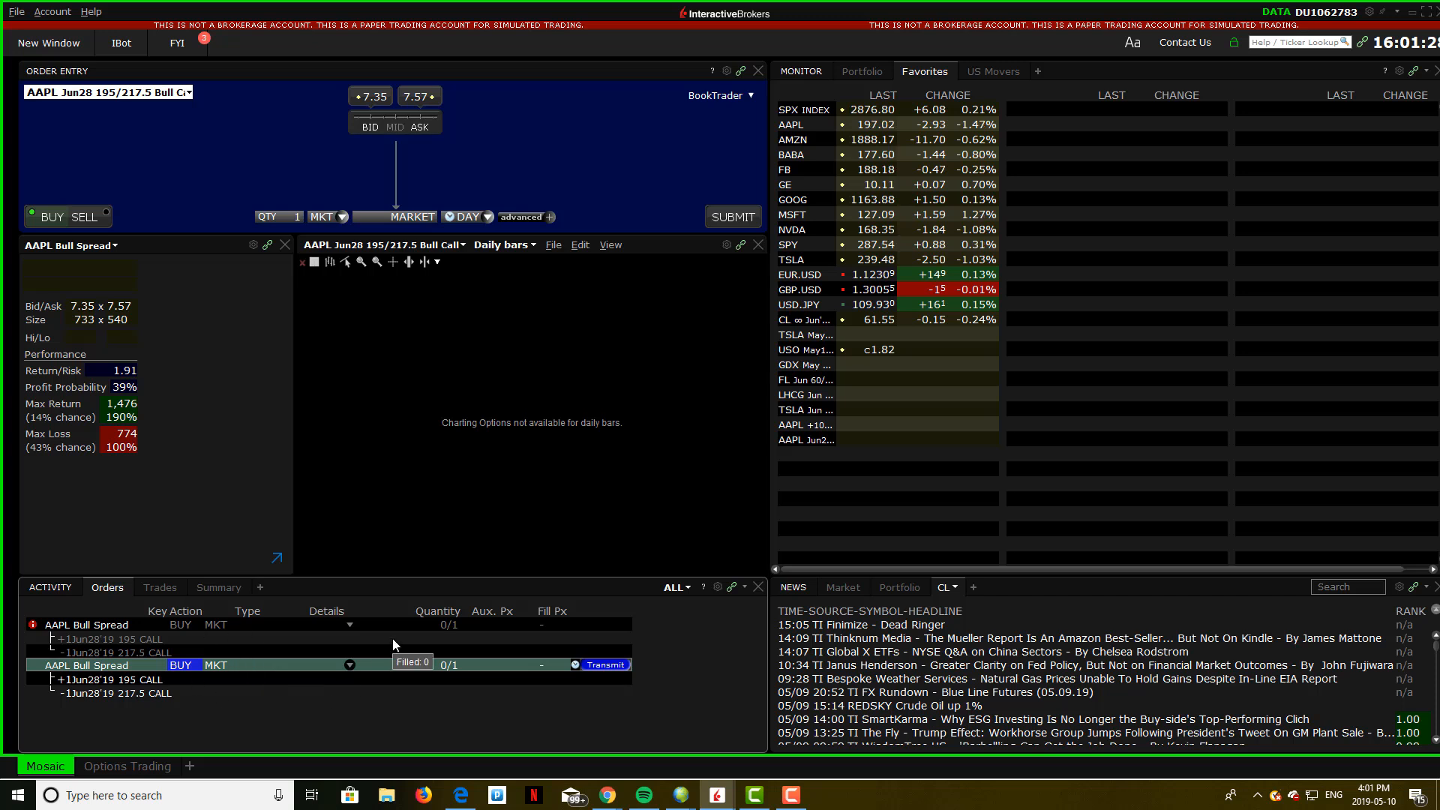
Look over the available window tools, show the Portfolio in the Monitor, and review which page types can be added there.
click(65, 41)
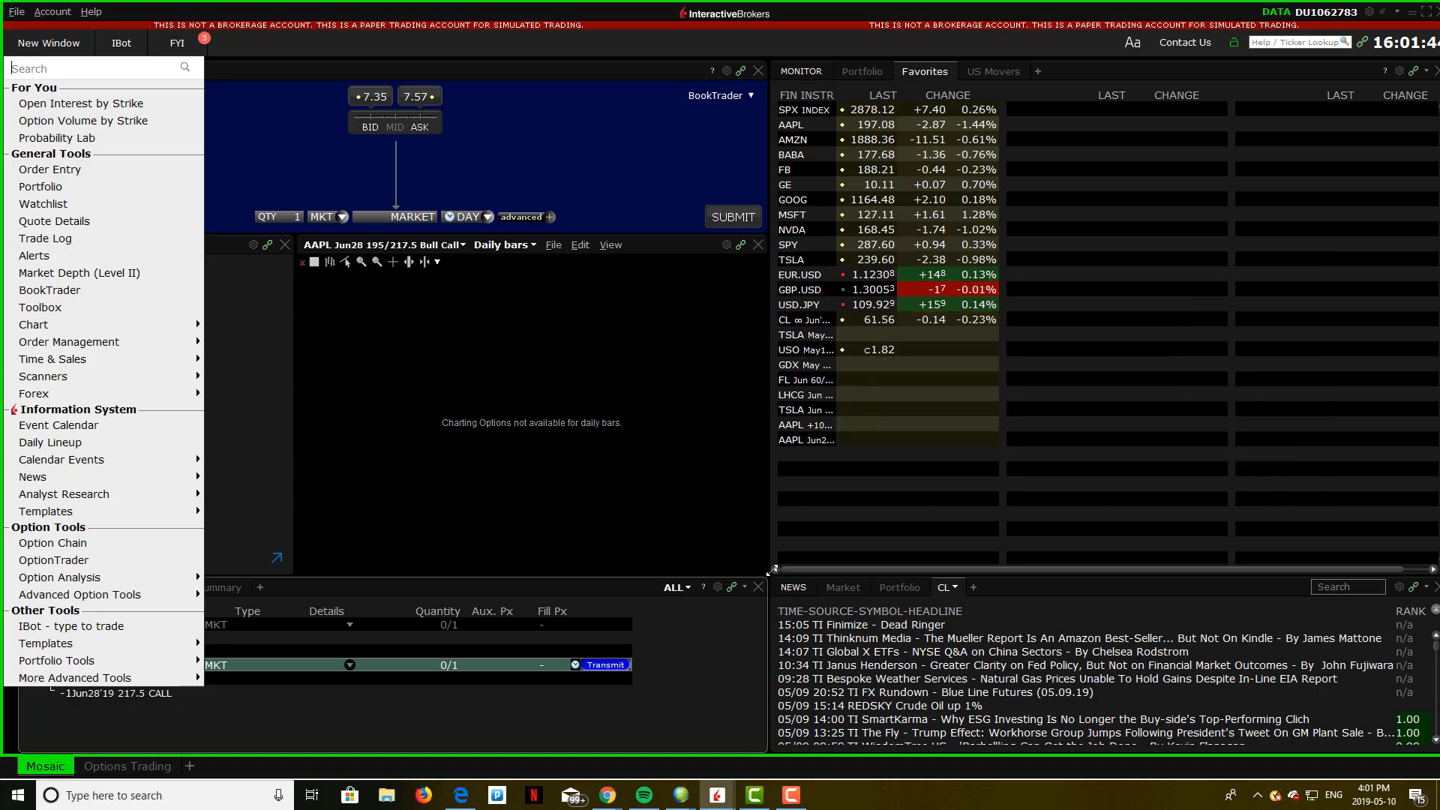
click(864, 72)
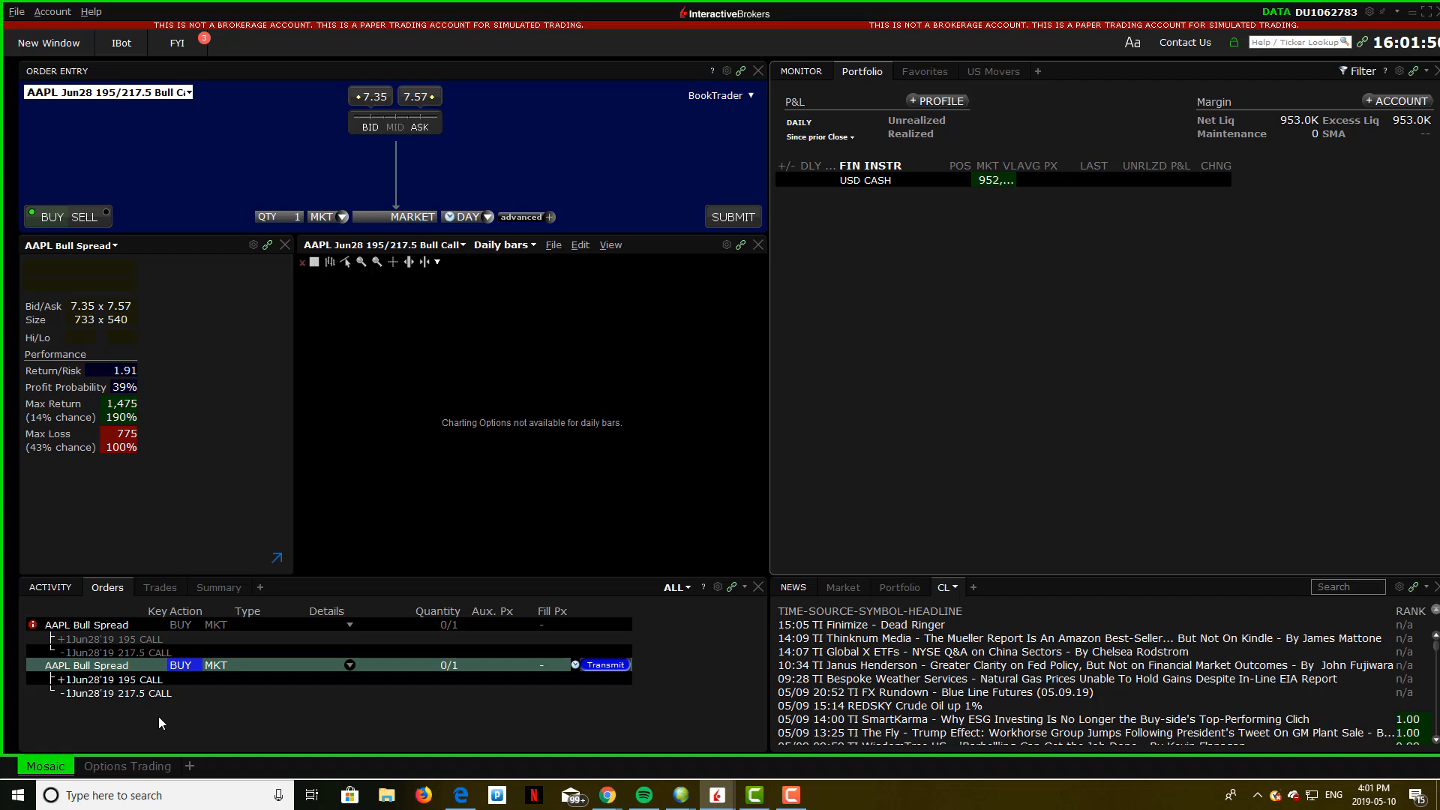
click(1039, 72)
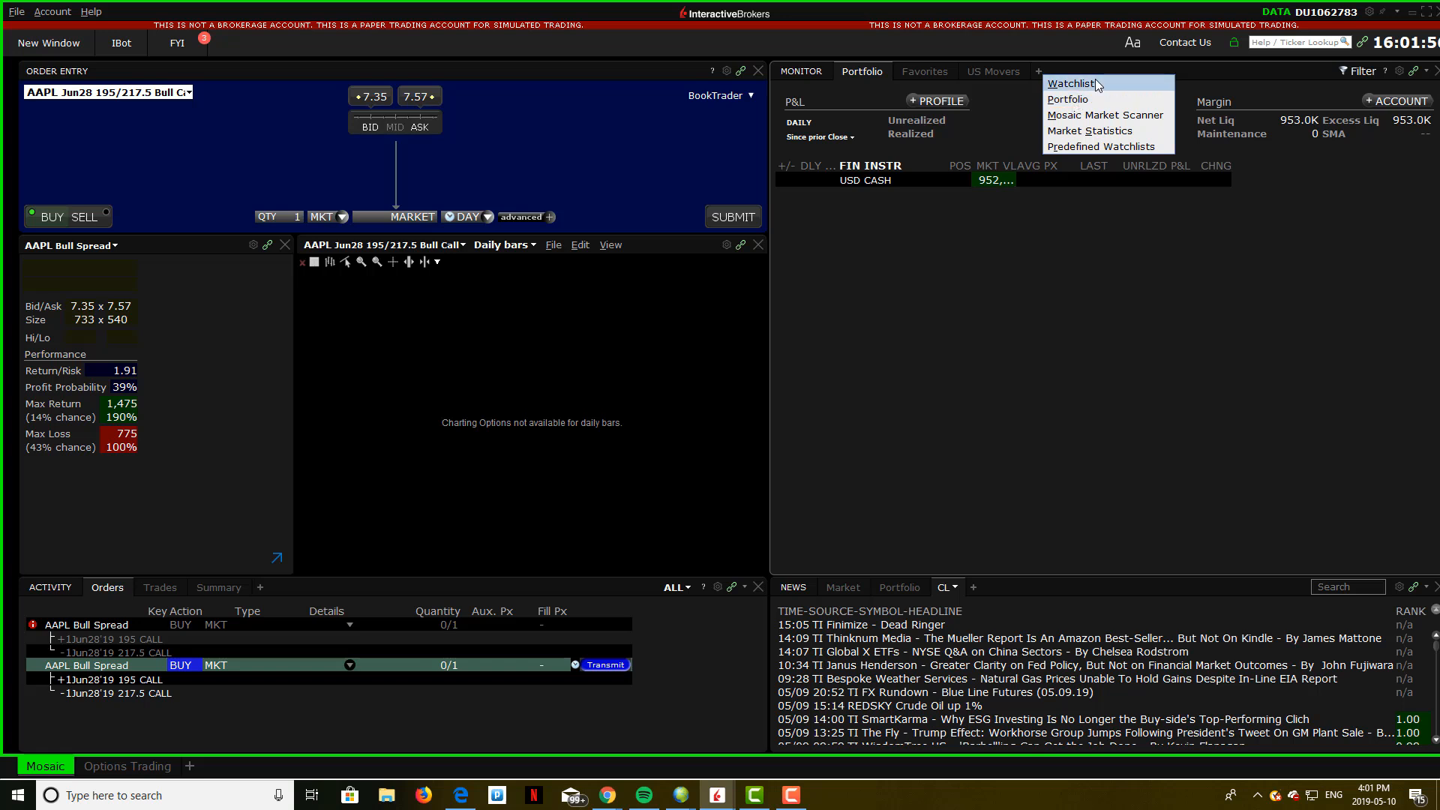
click(1088, 352)
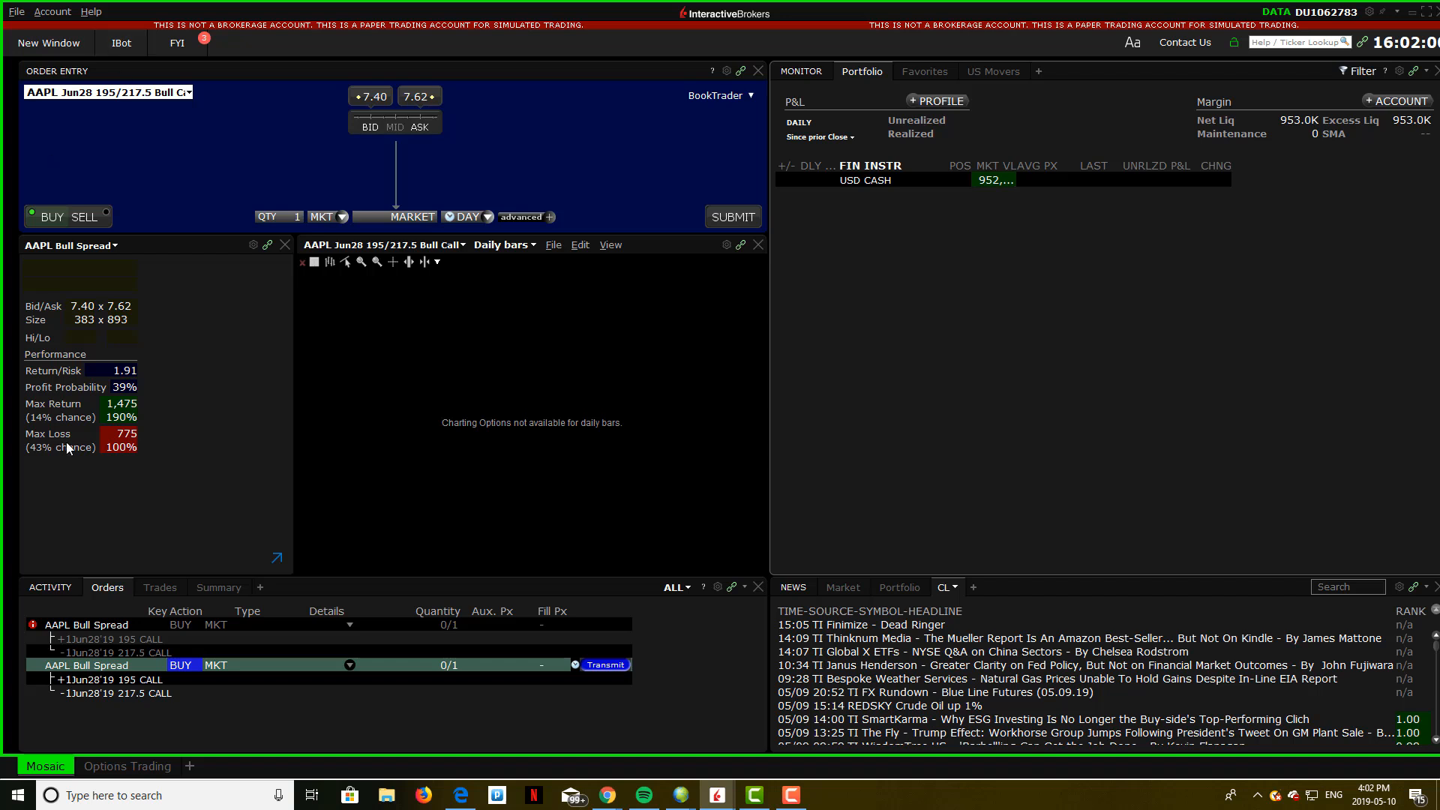